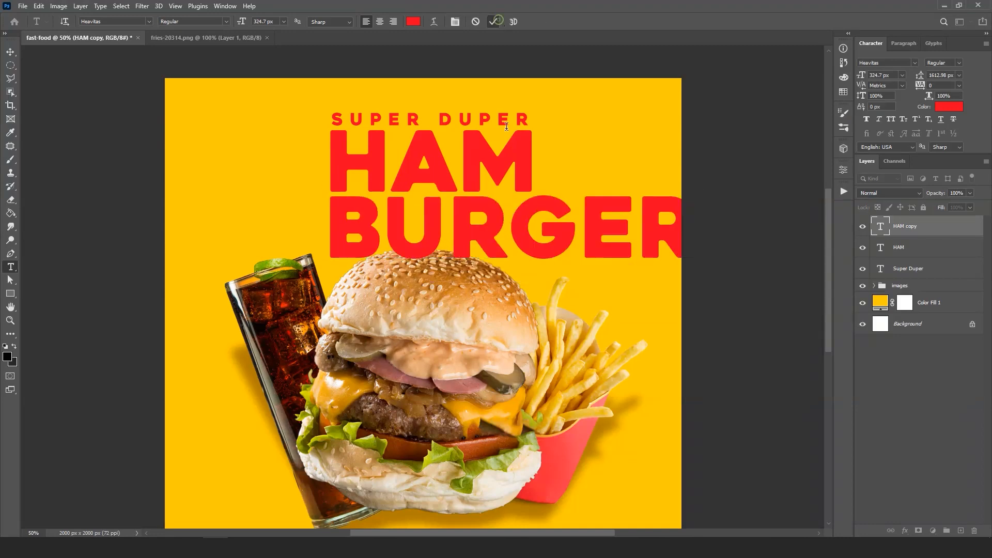
- Scale the BURGER text down to the width of HAM and position it directly beneath HAM
drag(474, 249, 474, 216)
drag(543, 191, 532, 193)
drag(502, 202, 504, 202)
key(Return)
- Add a new text line beside the HAM BURGER heading and set its colour to white
key(v)
key(t)
click(306, 190)
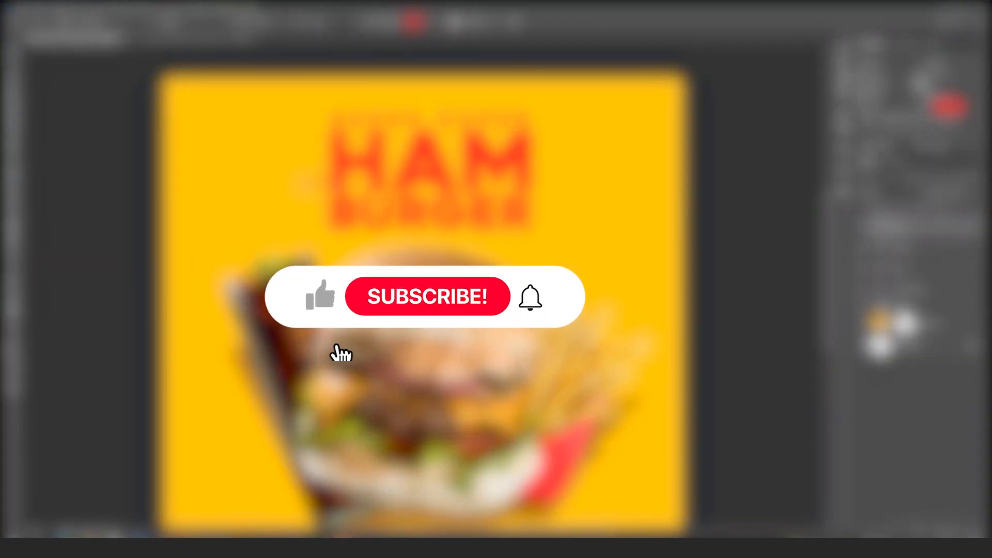
click(950, 107)
click(575, 133)
click(832, 134)
key(v)
- Set the white text in a script font found with "br", then scale it to the heading's width along BURGER's lower edge
click(872, 61)
drag(333, 184, 613, 147)
text(br)
click(874, 98)
key(ctrl+t)
drag(548, 173, 482, 222)
key(Return)
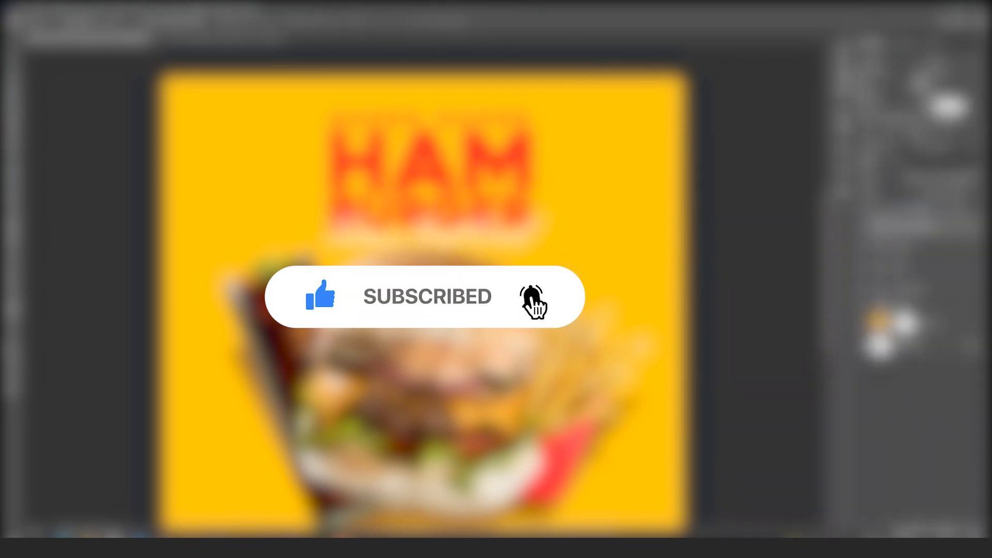
- Add a drop shadow to the white script text and group the heading text layers as "heading"
click(905, 531)
click(921, 521)
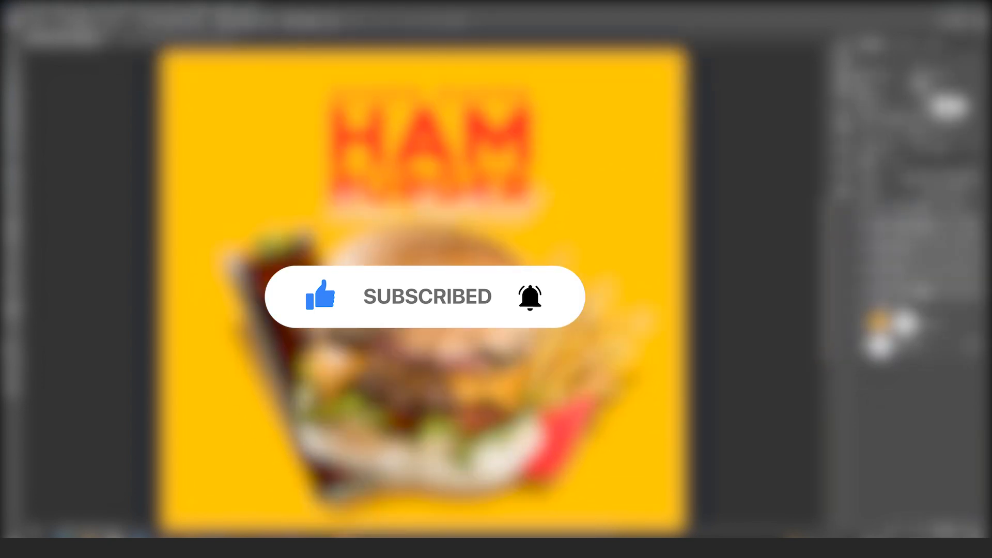
key(ctrl+g)
double_click(901, 222)
text(heading)
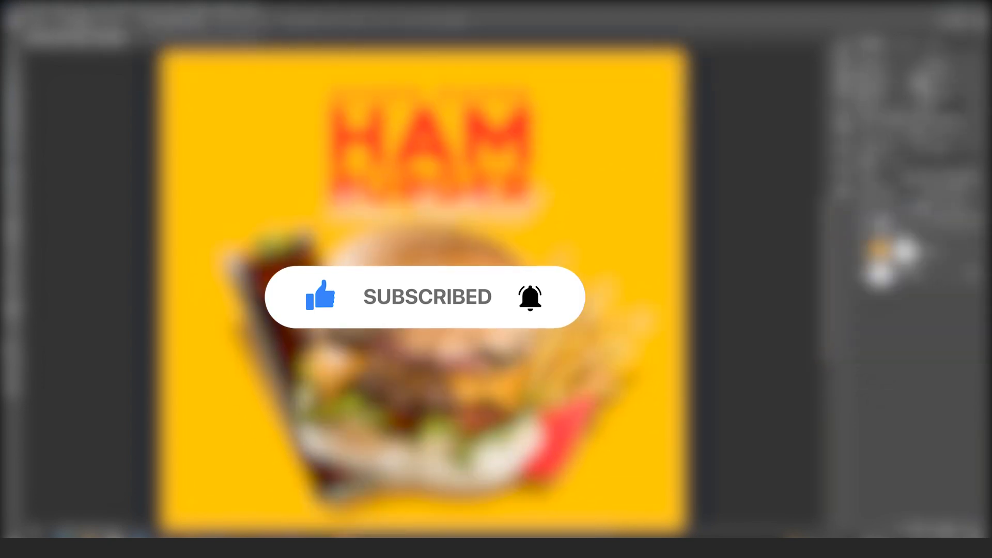
- Scale down the images group containing the burger, drink and fries slightly
scroll(516, 188, down, 3)
scroll(516, 188, up, 5)
click(900, 235)
key(ctrl+t)
drag(646, 285, 627, 298)
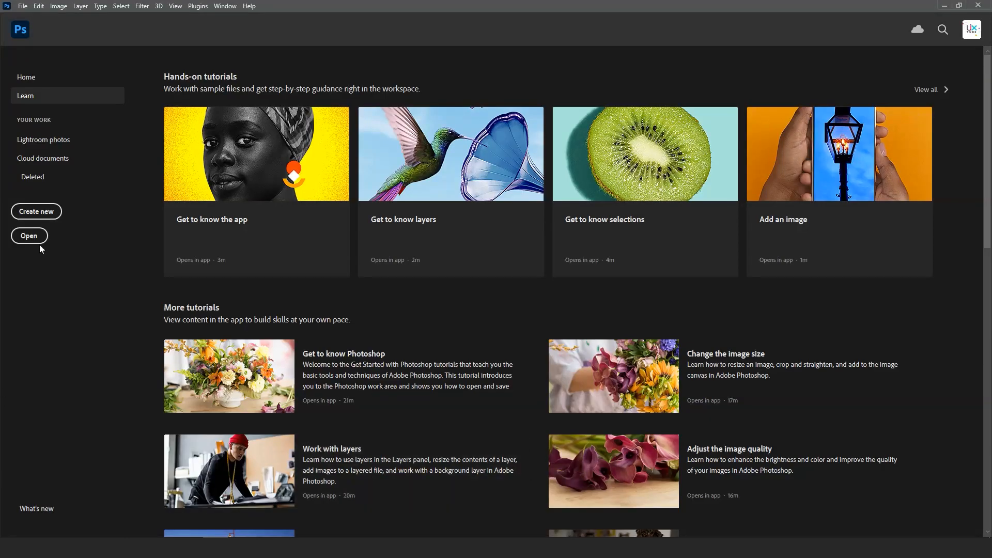
- Create a new 2000 x 2000 pixel document at 72 pixels/inch named "fast-food"
click(45, 216)
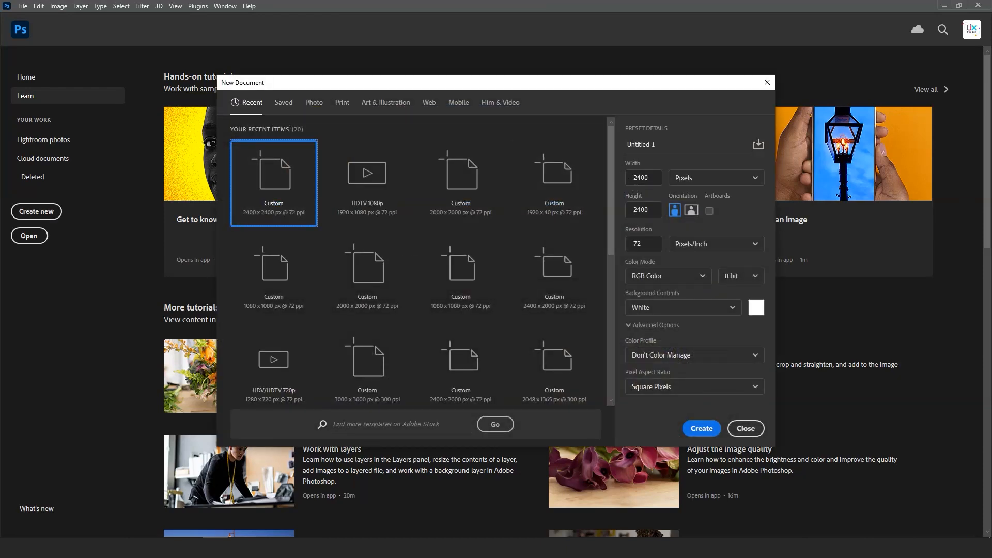
click(654, 178)
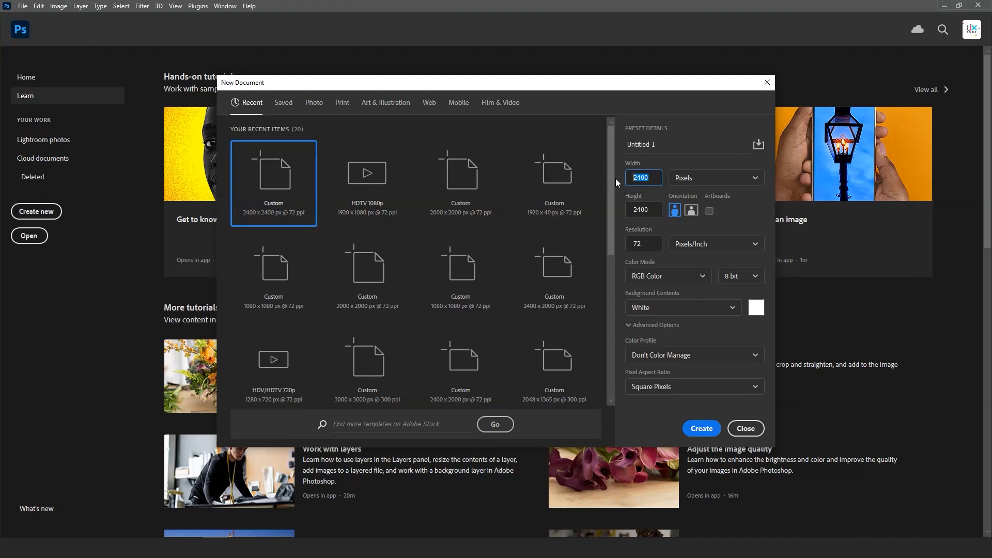
text(20)
key(Tab)
text(20)
click(669, 148)
key(BackSpace)
key(BackSpace)
key(BackSpace)
key(BackSpace)
key(BackSpace)
key(BackSpace)
key(BackSpace)
key(BackSpace)
click(702, 429)
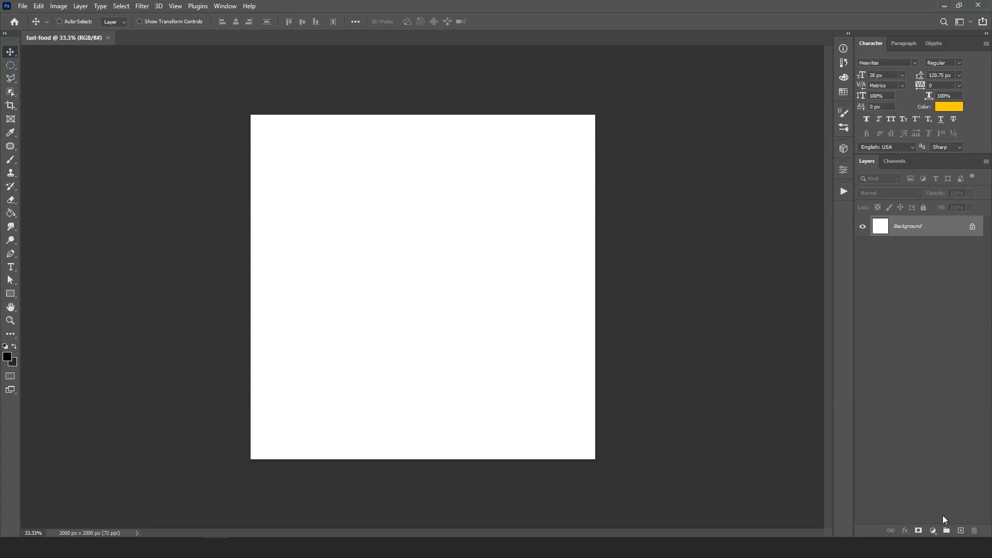
- Add a solid color fill layer with the hex colour ffcc00 above the background
click(933, 531)
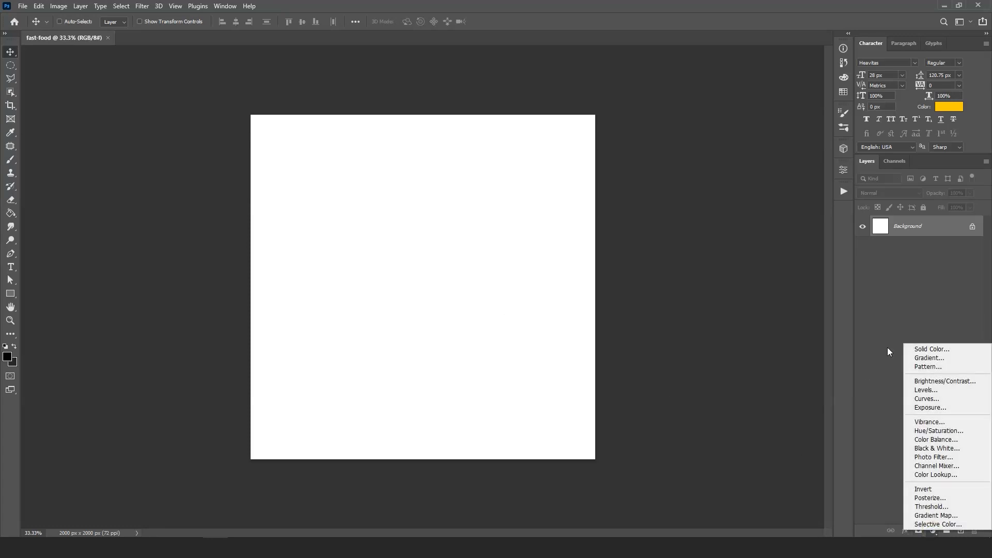
click(914, 351)
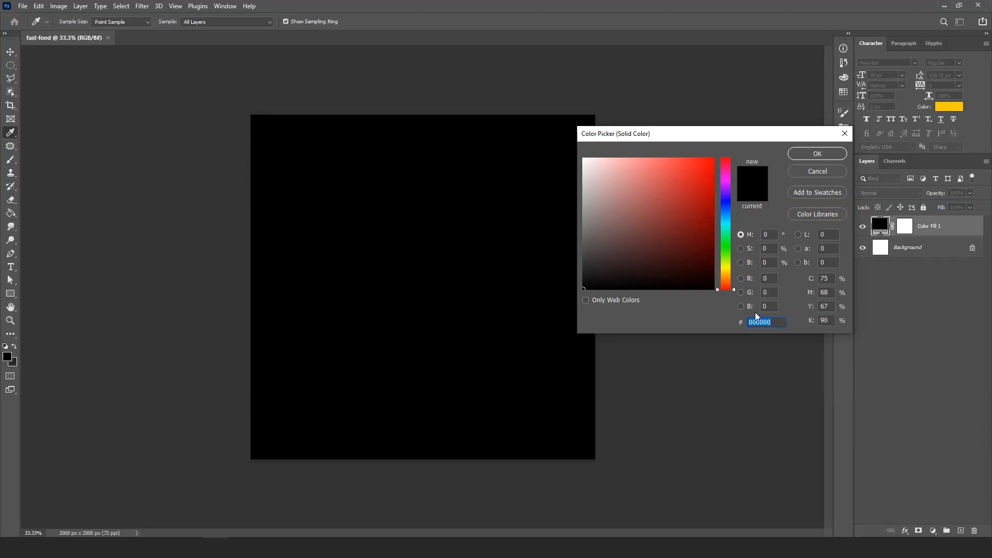
text(ff)
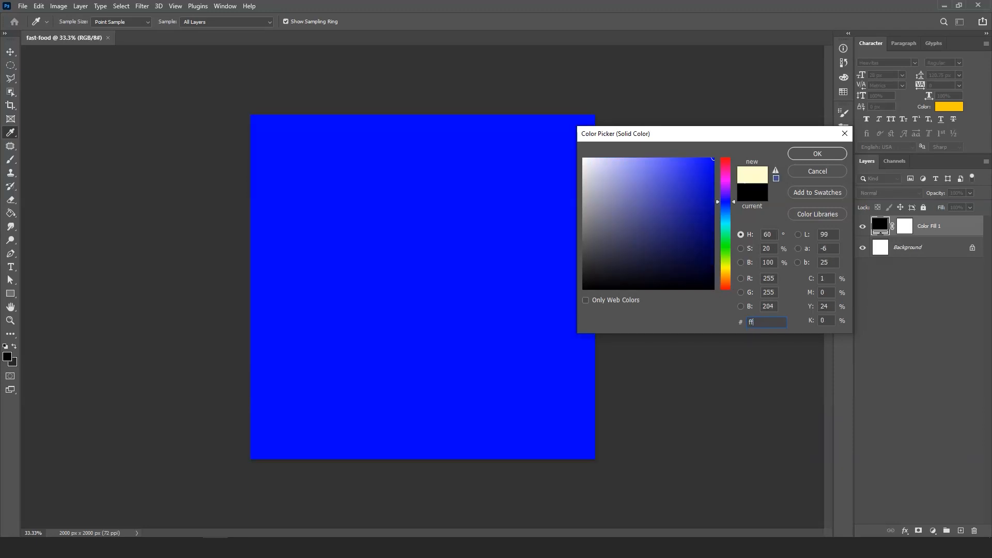
text(cc00)
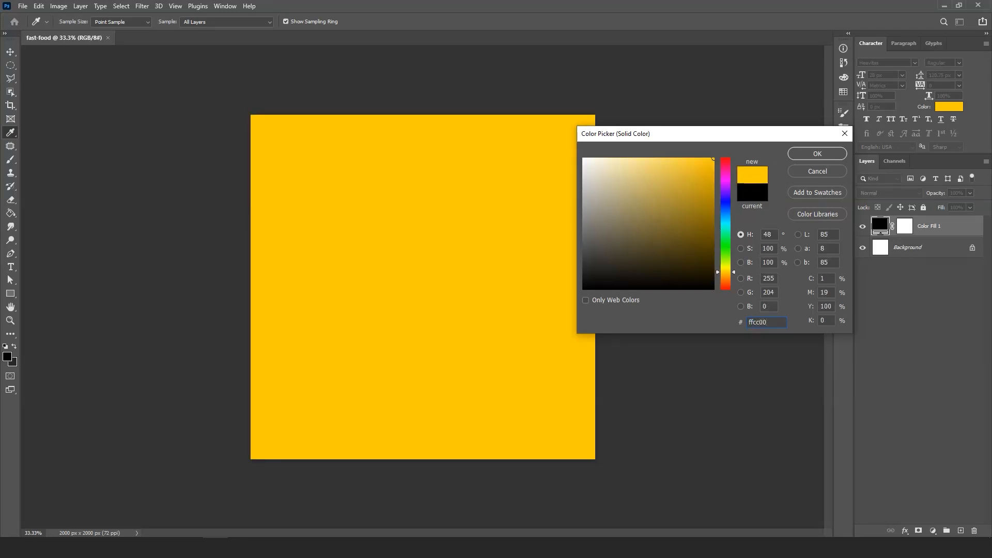
click(818, 153)
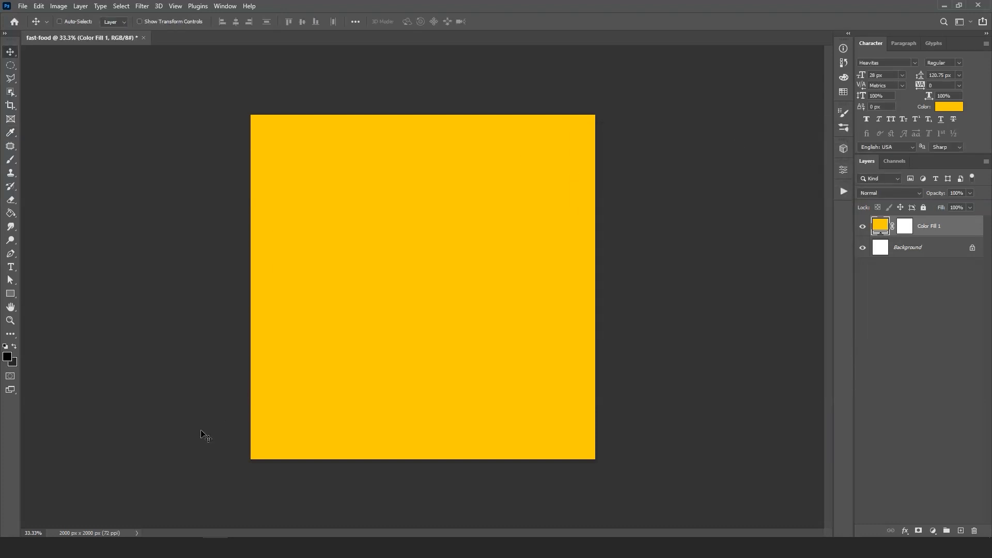
- Bring the beef-burger-01 image from the assets folder into the fast-food document and convert its layer to a smart object
key(alt+Tab)
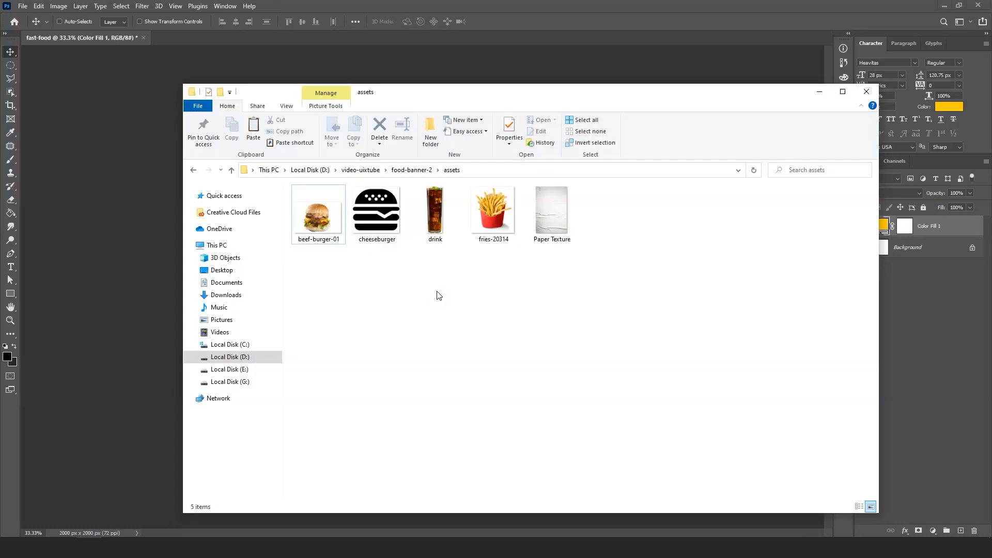
click(325, 222)
drag(318, 219, 325, 38)
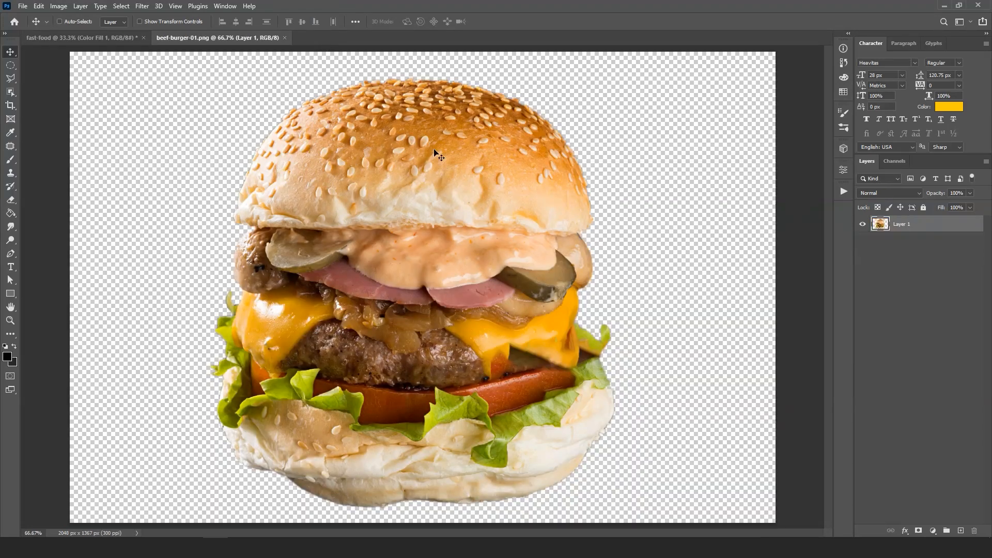
drag(434, 150, 93, 43)
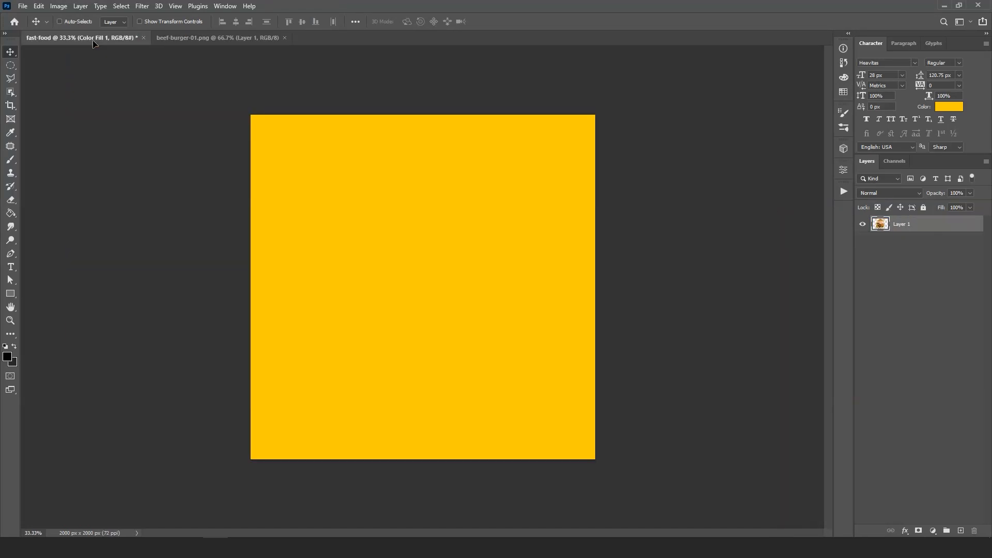
drag(266, 201, 337, 299)
drag(356, 254, 421, 316)
right_click(917, 229)
click(839, 247)
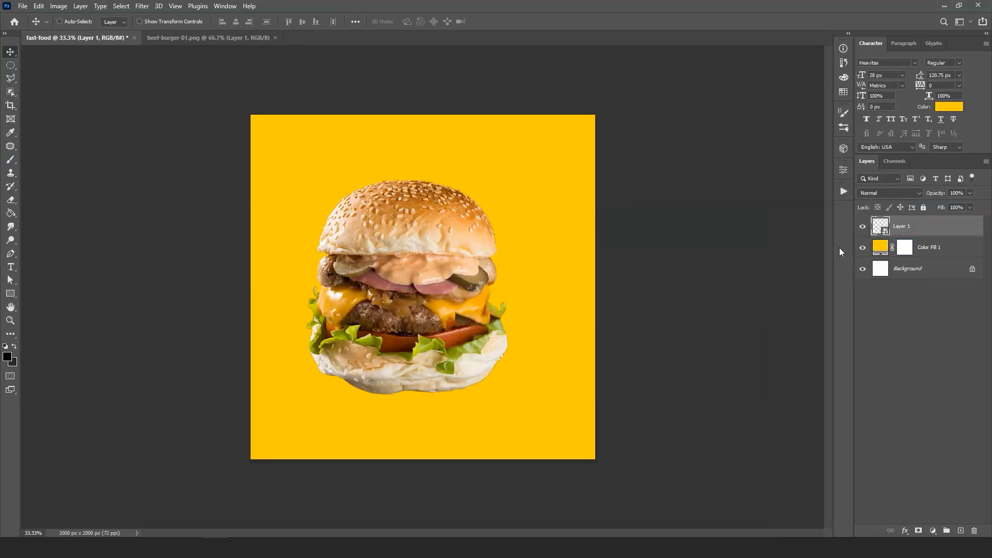
- Scale the burger to about 82.57% and centre it horizontally in the lower part of the canvas
key(ctrl+plus)
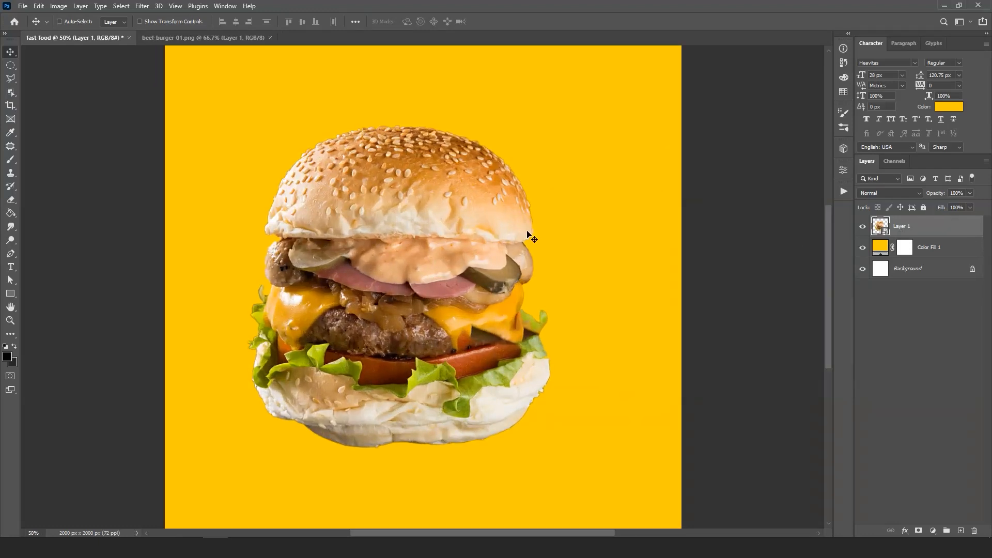
drag(380, 251, 395, 265)
key(ctrl+t)
drag(564, 139, 514, 199)
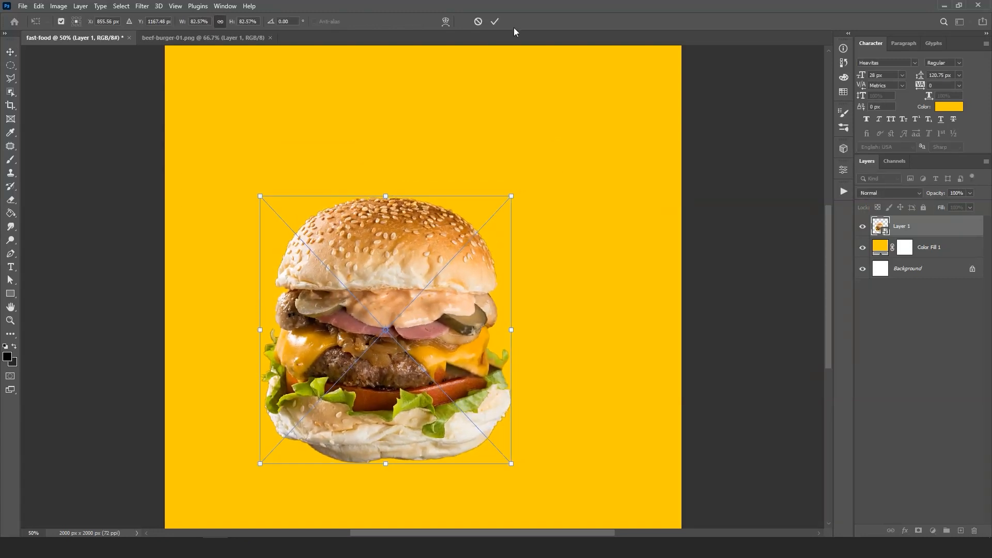
key(Return)
drag(411, 304, 447, 305)
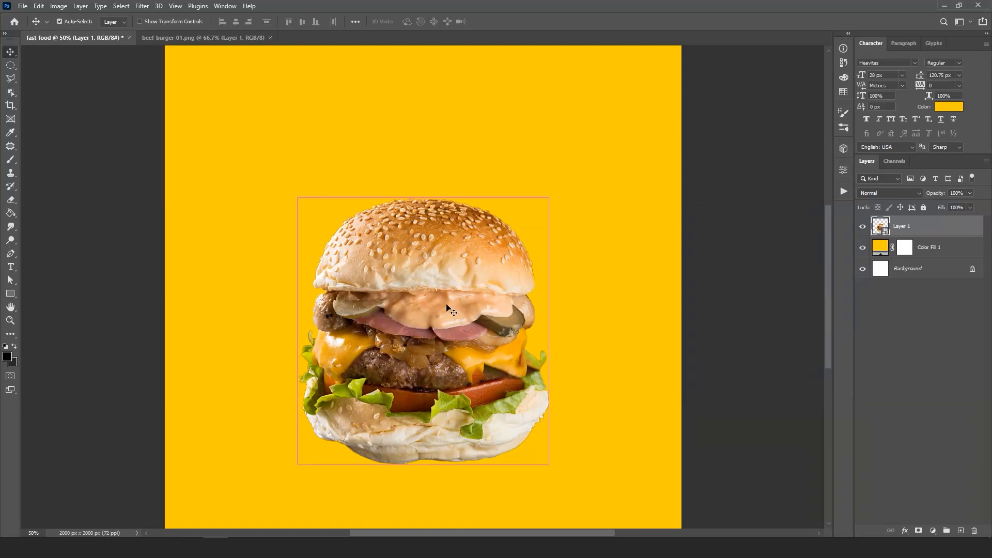
key(ctrl+minus)
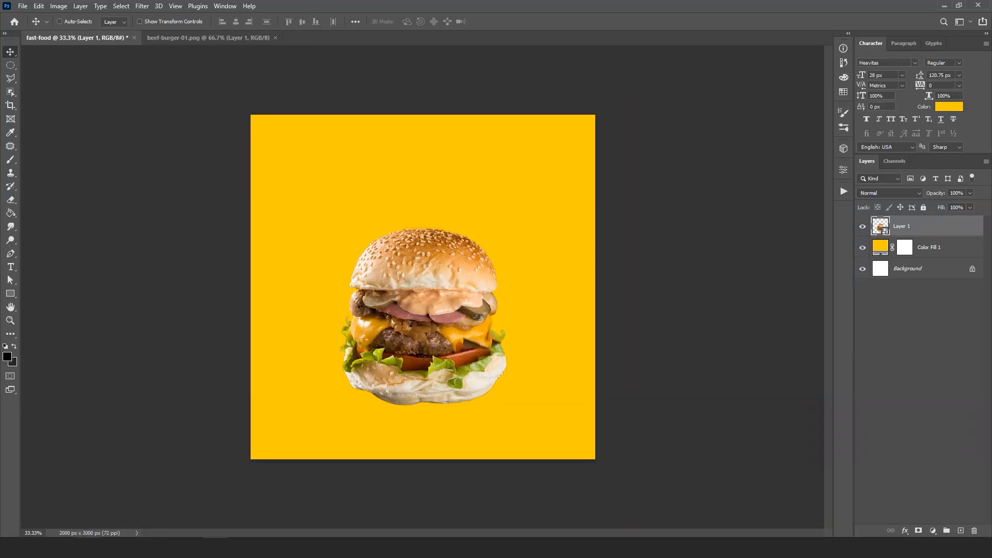
- Close the burger source image, bring the drink image from the assets folder into fast-food, and convert its layer to a smart object
click(89, 548)
click(440, 215)
drag(443, 212, 348, 89)
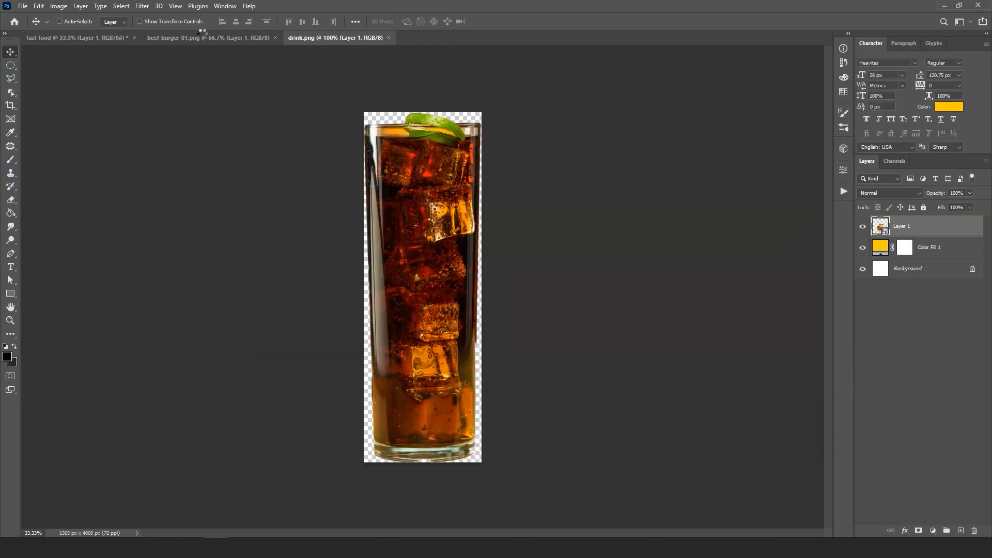
click(273, 39)
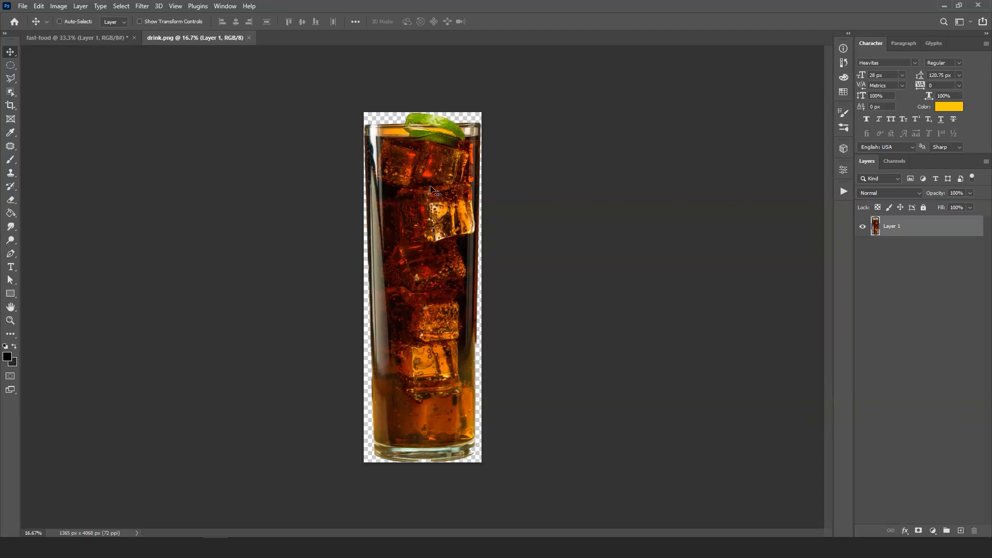
drag(435, 190, 427, 282)
right_click(910, 228)
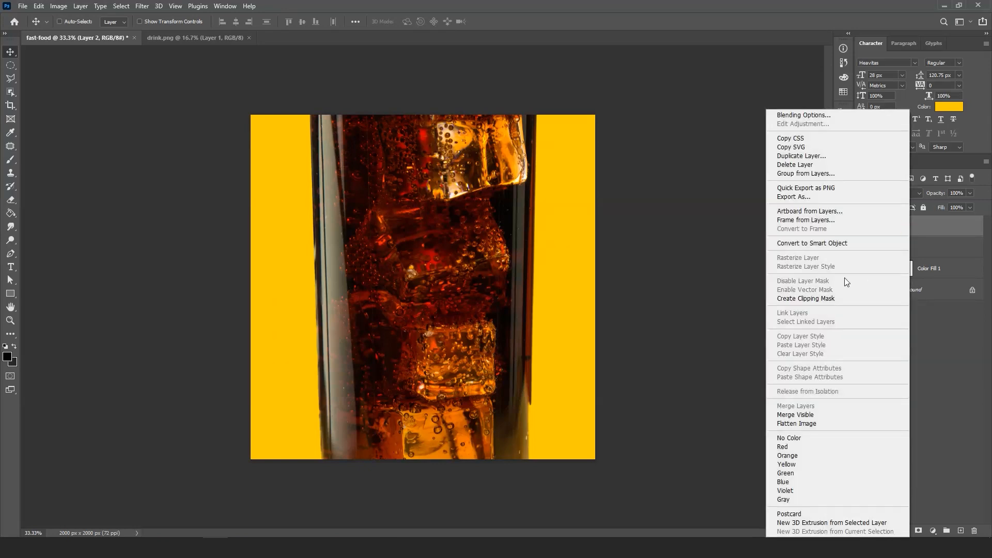
click(820, 246)
- Scale the drink to about 48.87% and move it up onto the canvas
key(ctrl+t)
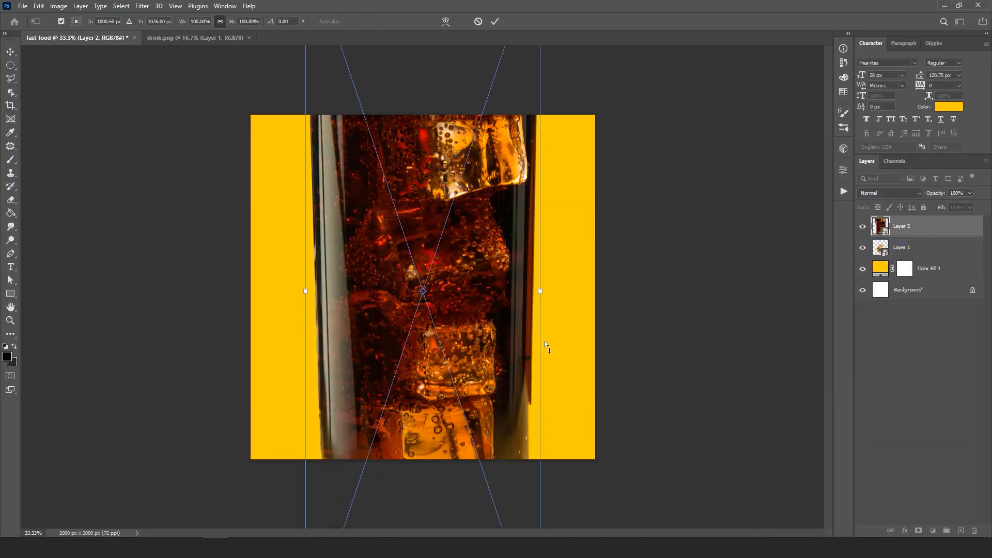
key(ctrl+minus)
key(ctrl+minus)
key(ctrl+minus)
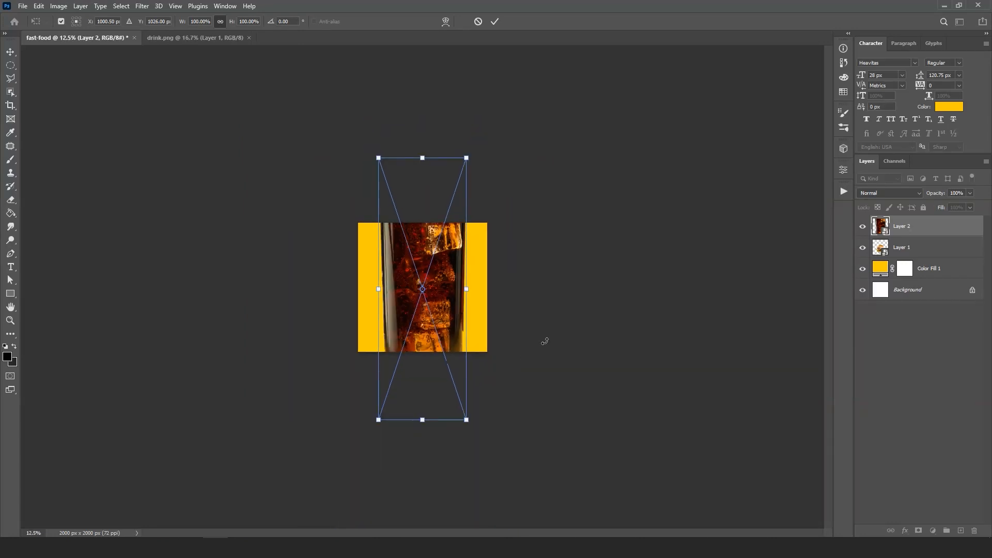
drag(466, 159, 422, 291)
key(ctrl+plus)
key(ctrl+plus)
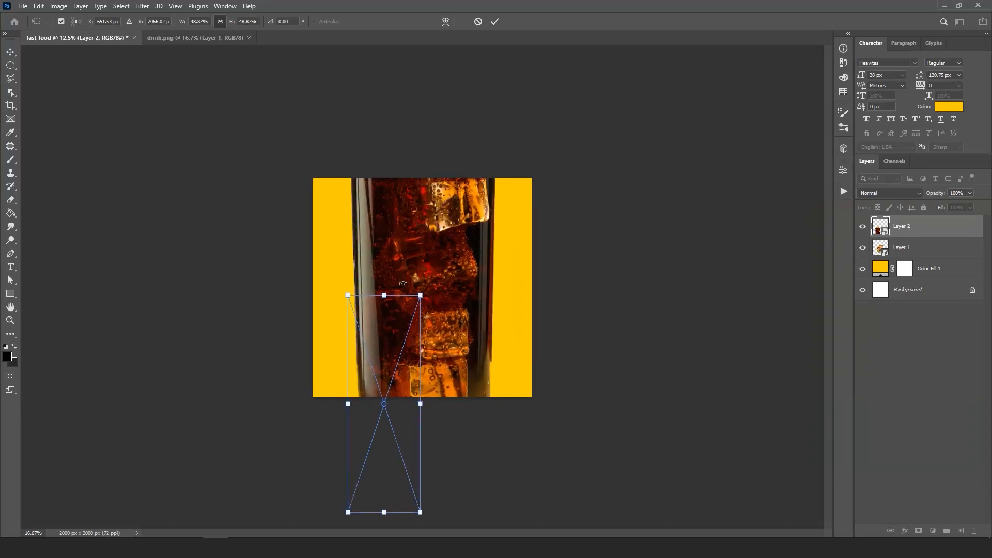
drag(392, 362, 398, 257)
- Reduce the drink to about 26.47%, rotate it about -18.45°, and place it at the burger's left side
key(ctrl+plus)
key(ctrl+plus)
key(ctrl+plus)
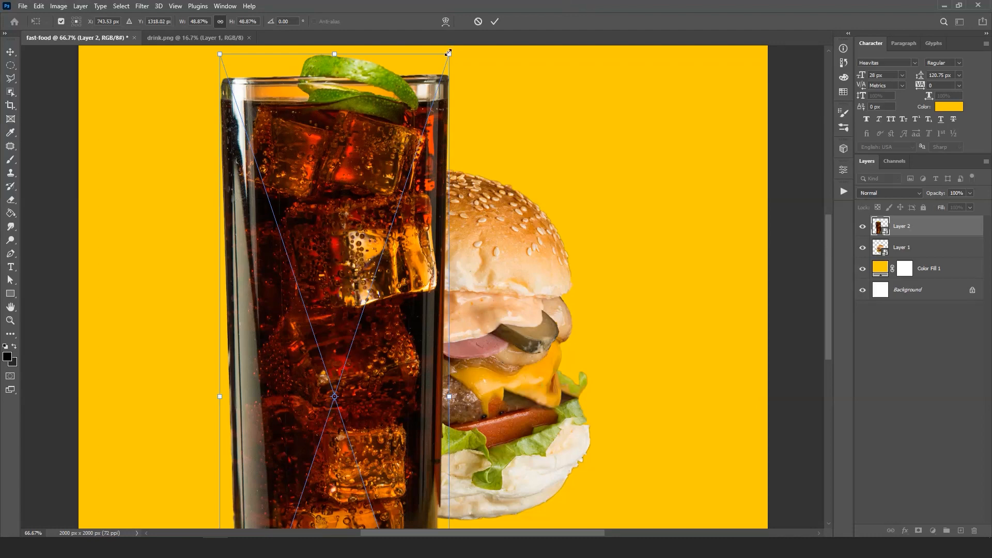
drag(449, 53, 279, 258)
drag(291, 362, 292, 96)
drag(398, 103, 319, 62)
key(ctrl+minus)
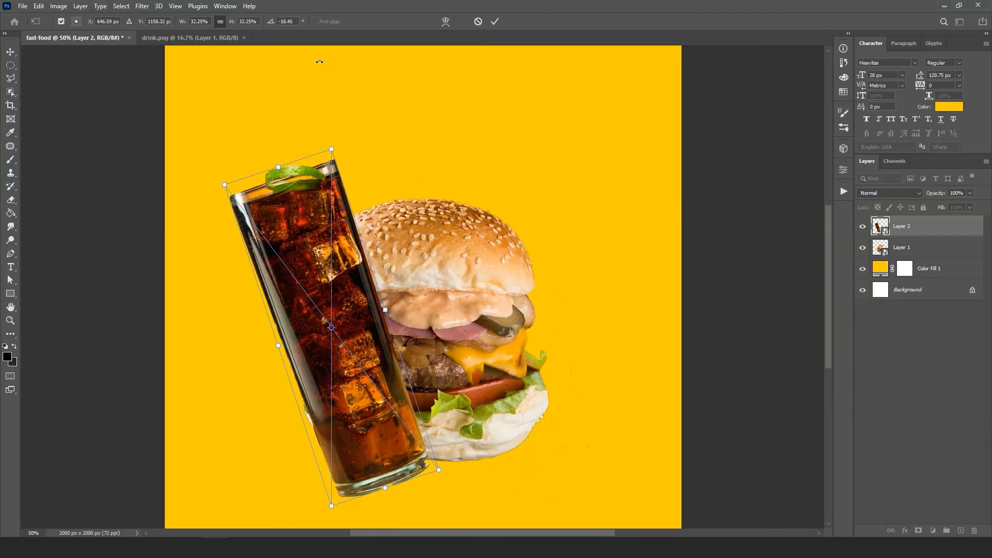
drag(335, 146, 324, 210)
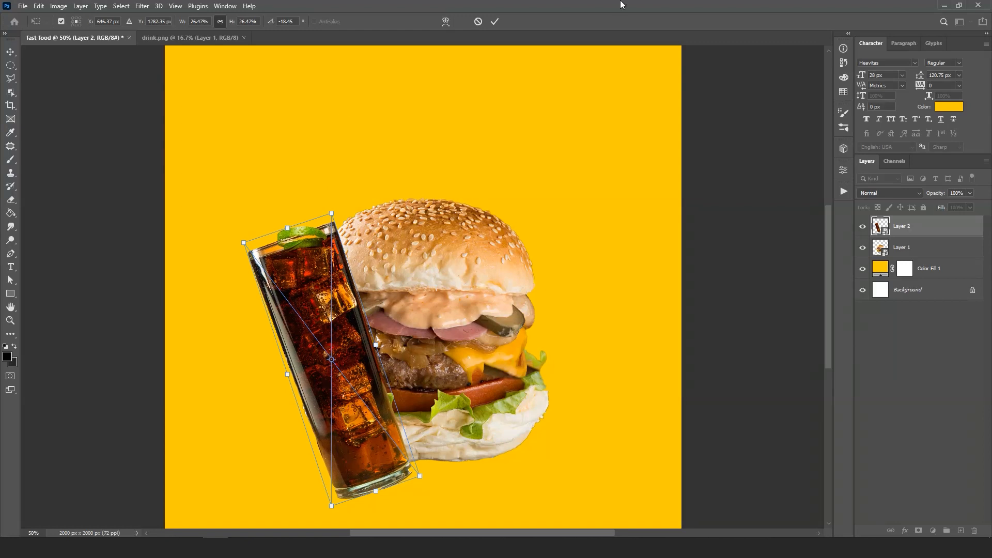
click(494, 23)
- Shift the drink slightly further up and left, and place its layer beneath the burger layer
drag(330, 326, 307, 310)
drag(924, 226, 923, 258)
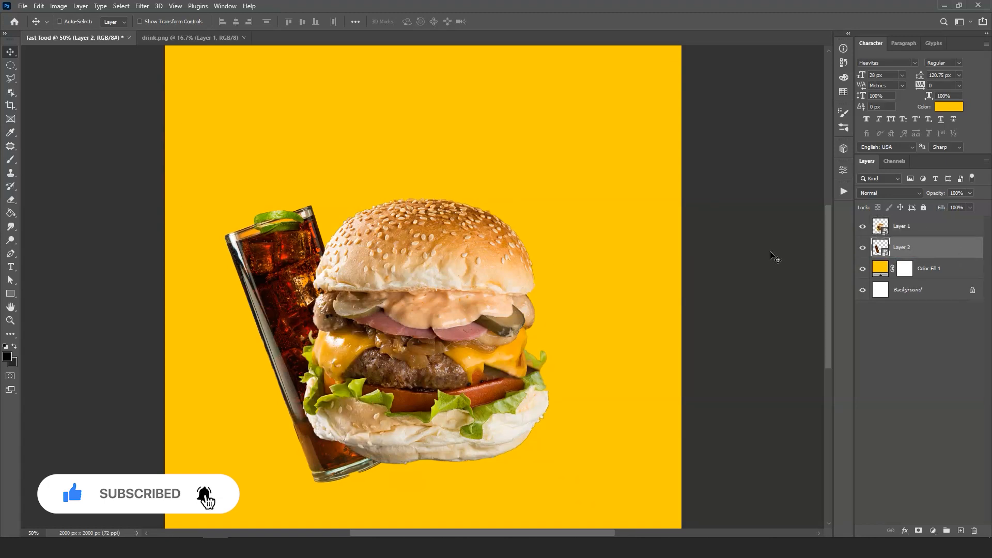
mouse_move(270, 297)
mouse_down()
mouse_move(264, 289)
mouse_move(269, 295)
mouse_up()
- Rotate the burger about 5.41° clockwise
click(909, 226)
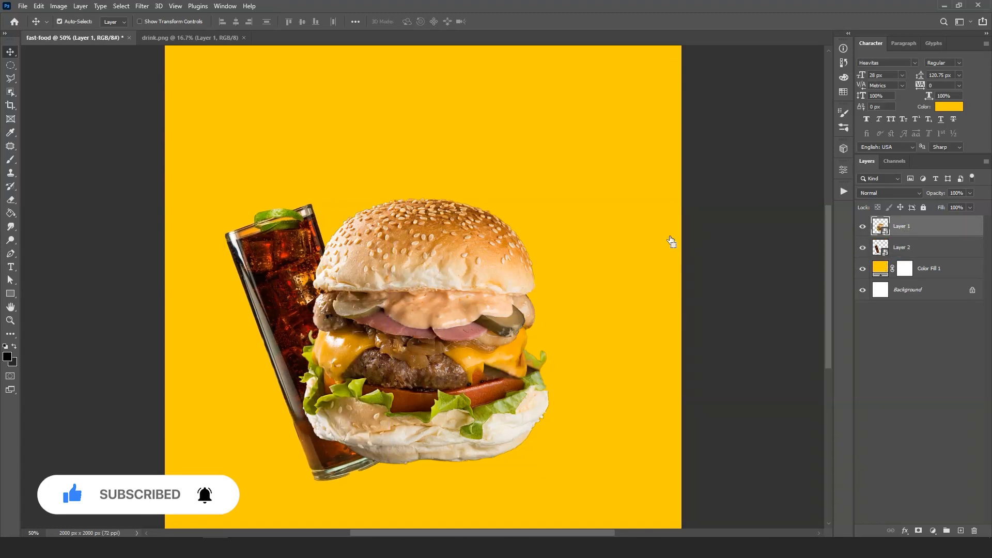
key(ctrl+t)
drag(585, 180, 594, 199)
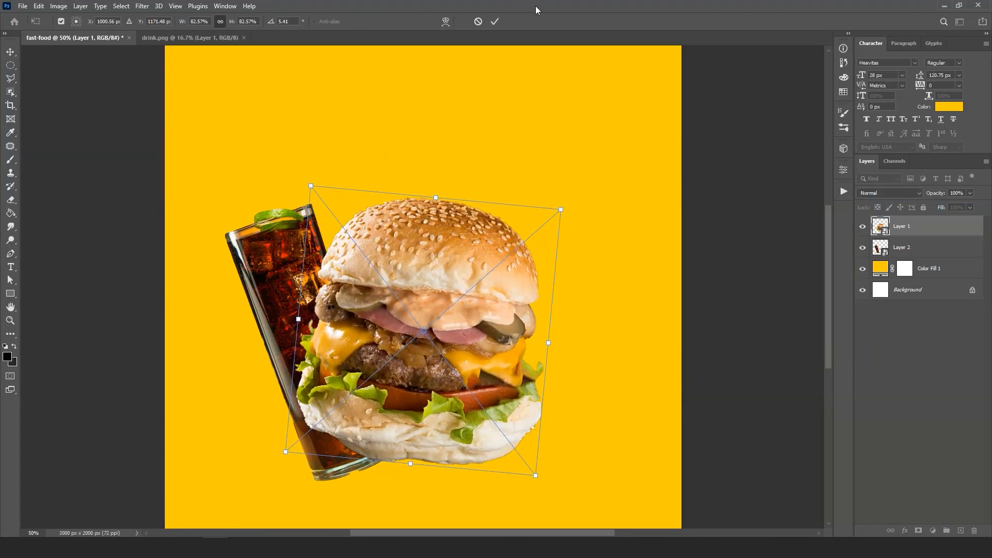
click(497, 21)
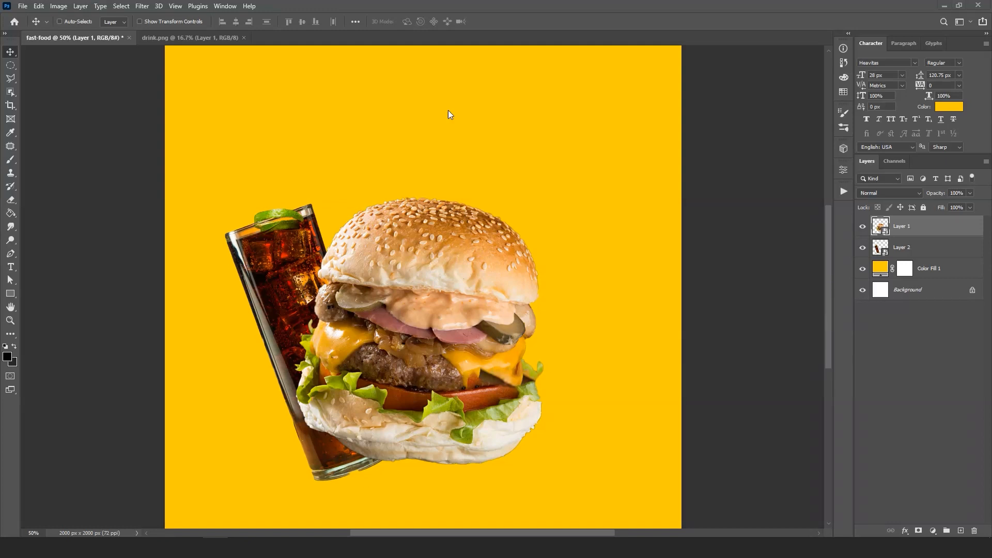
- Open the fries-20314 image from the assets folder, close the drink image, and bring the fries into the fast-food document
key(alt+Tab)
drag(497, 209, 401, 35)
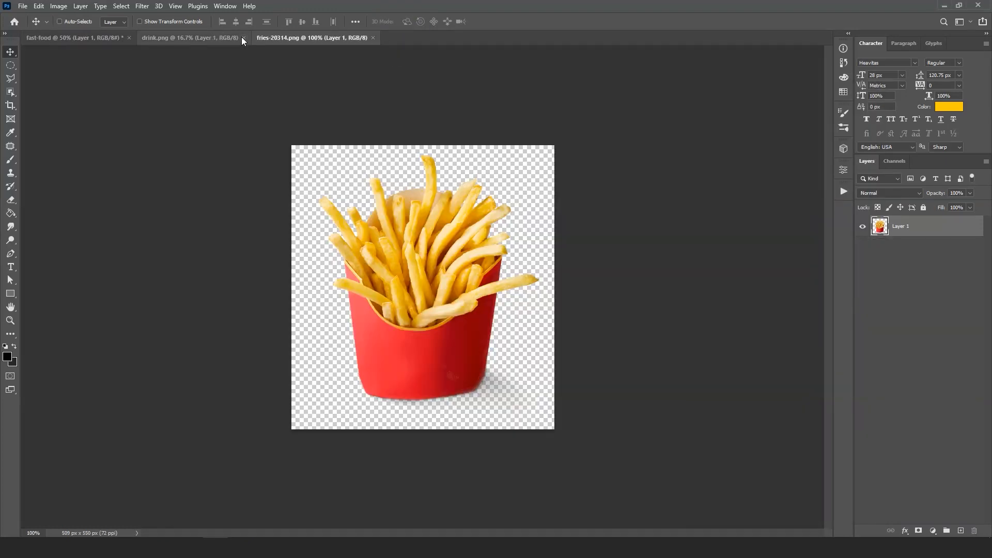
click(243, 37)
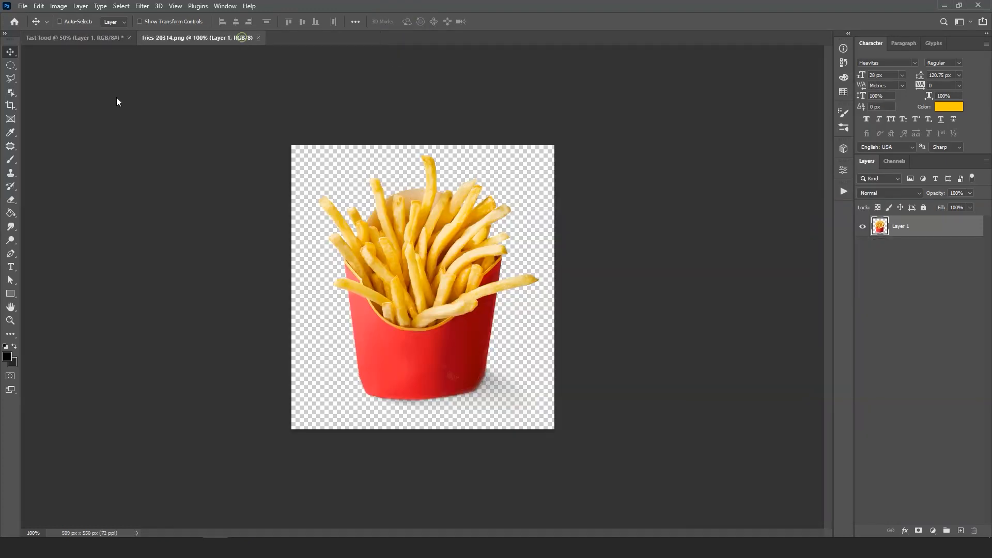
drag(448, 232, 387, 228)
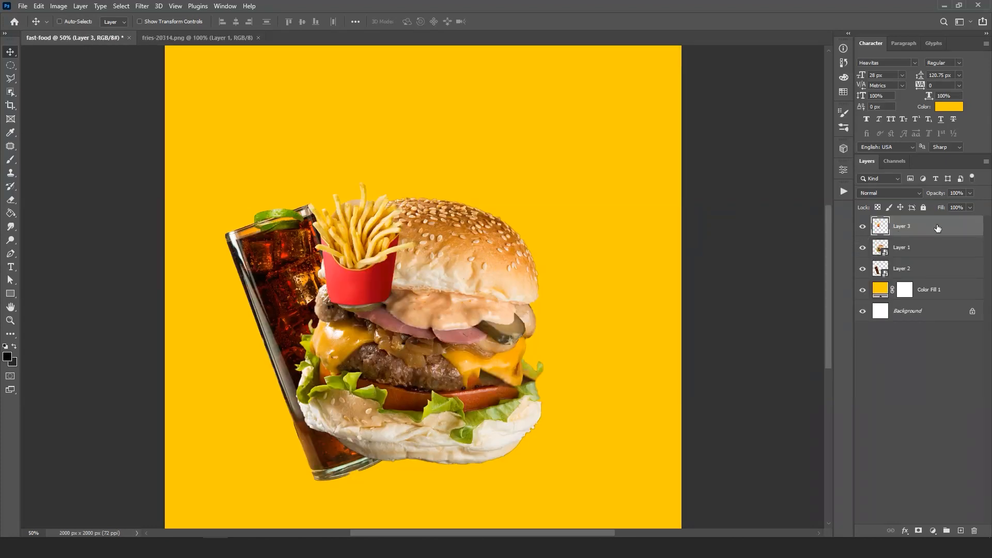
- Convert the fries layer to a smart object, enlarge it to about 184.11%, and flip it horizontally
right_click(938, 228)
click(830, 245)
key(ctrl)
key(ctrl+t)
drag(416, 185, 522, 56)
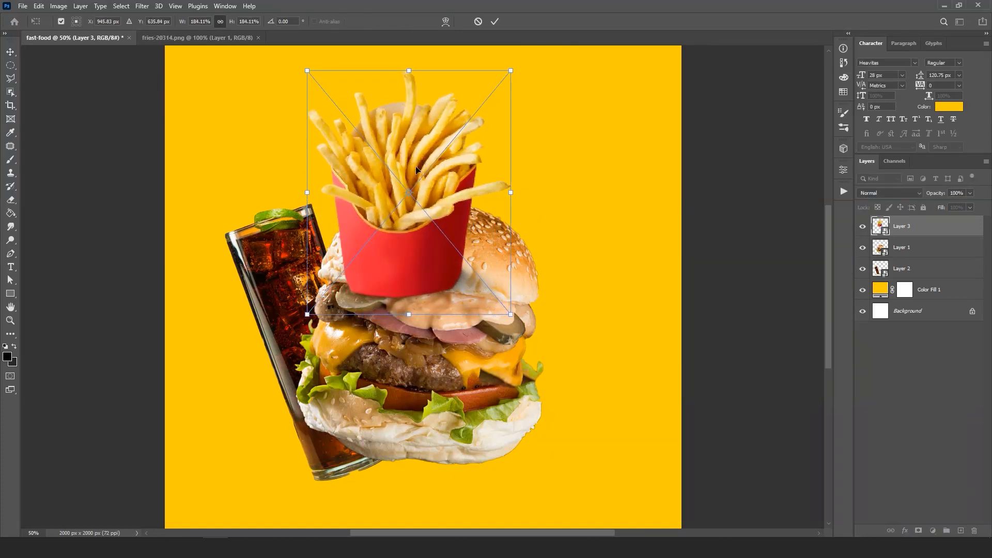
right_click(417, 168)
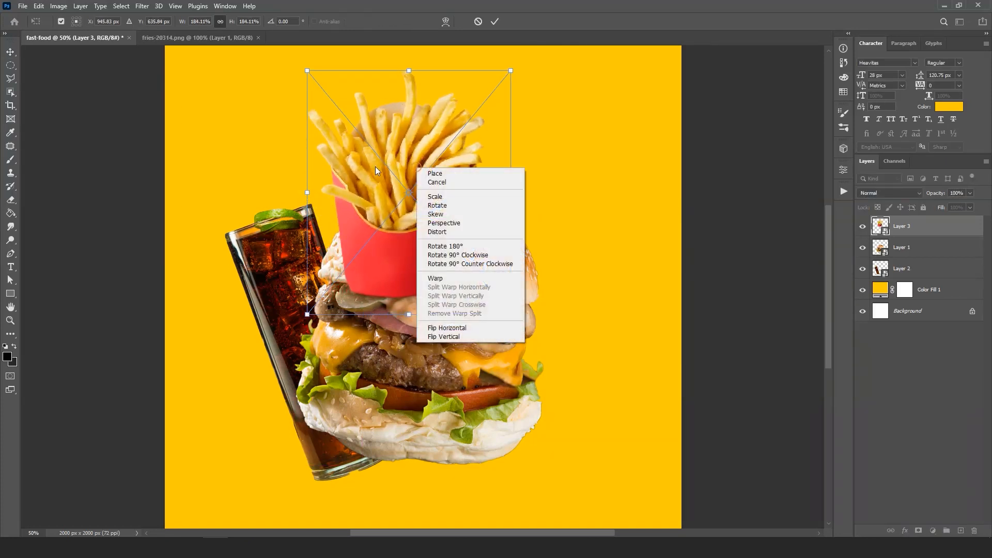
click(490, 330)
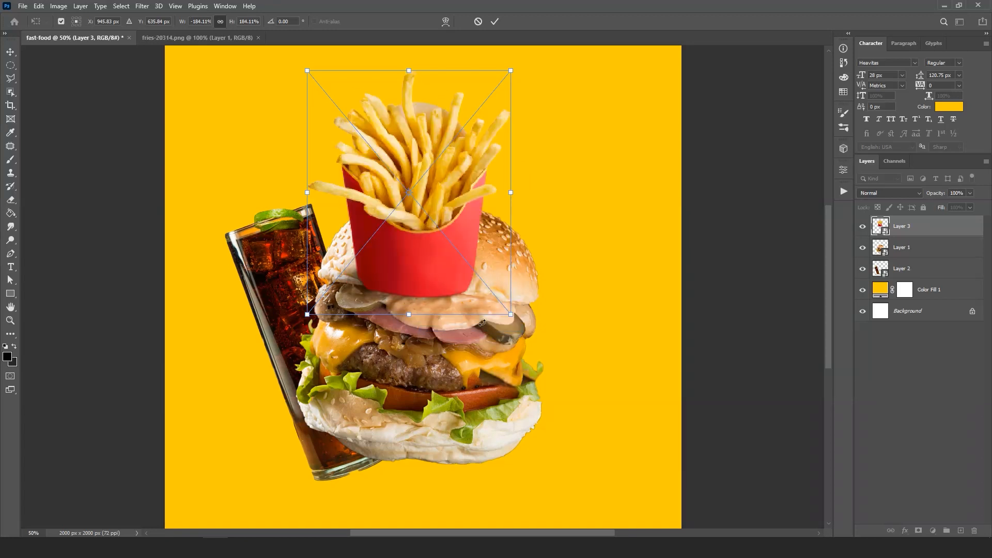
click(495, 22)
- Place the fries beneath the burger layer, tilt them about 16.5° clockwise, and position them at the burger's right side
drag(438, 187, 511, 341)
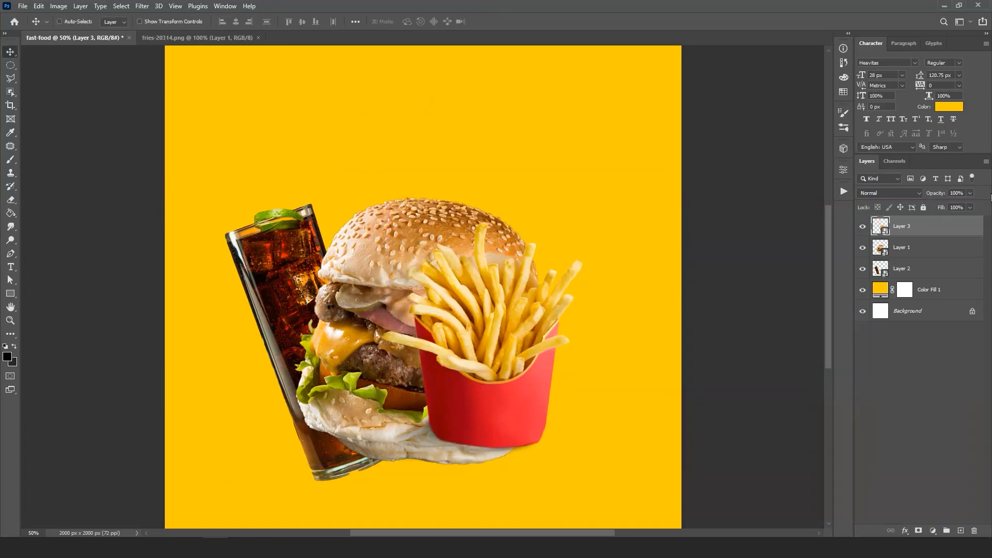
drag(902, 227, 916, 258)
key(ctrl+t)
drag(597, 215, 624, 252)
drag(533, 318, 581, 319)
click(495, 21)
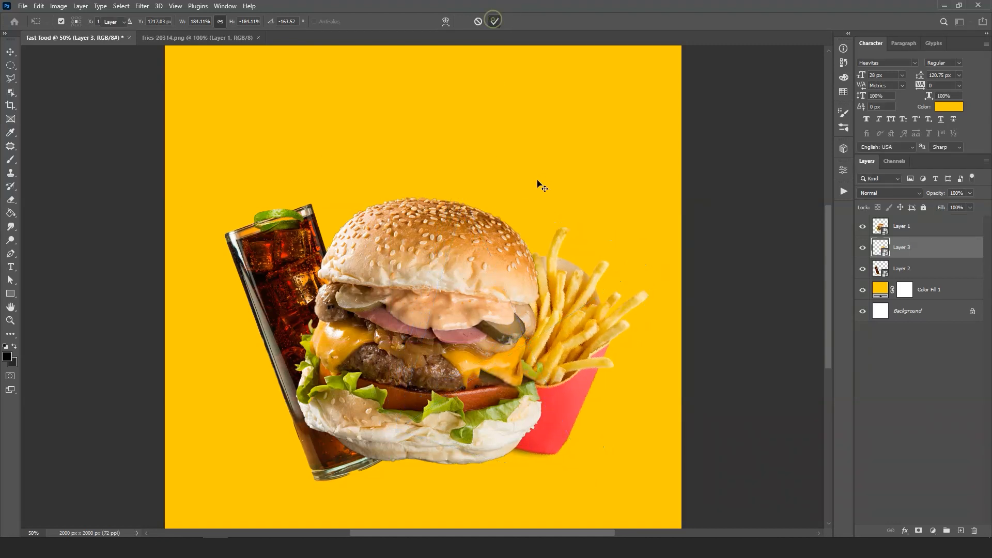
- Combine the burger, fries and drink layers into a single smart object
click(949, 229)
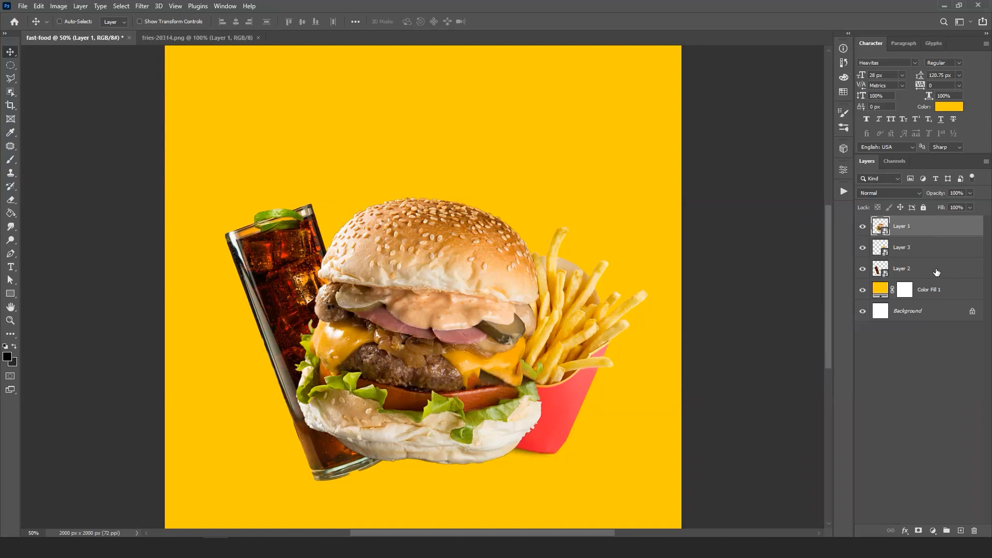
shift+click(937, 272)
right_click(923, 248)
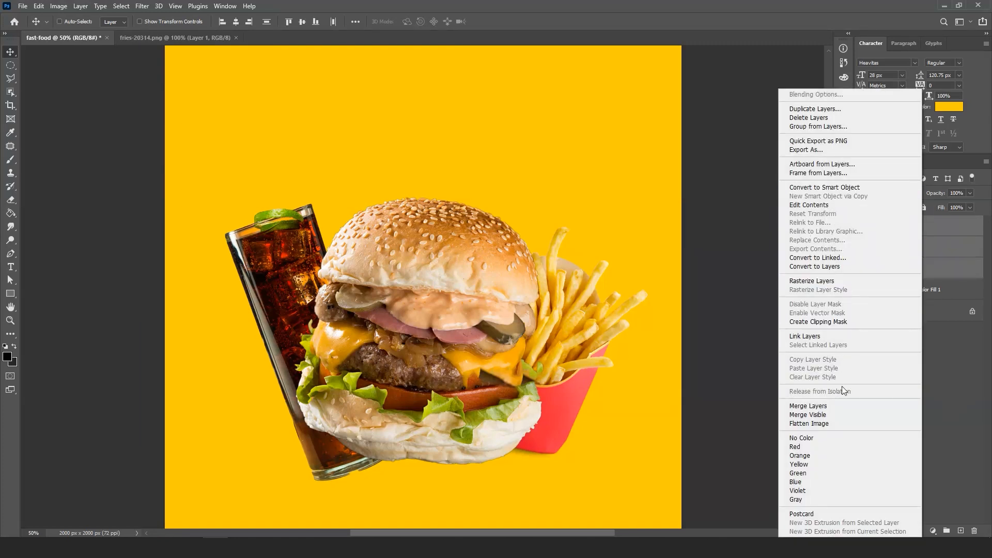
click(847, 188)
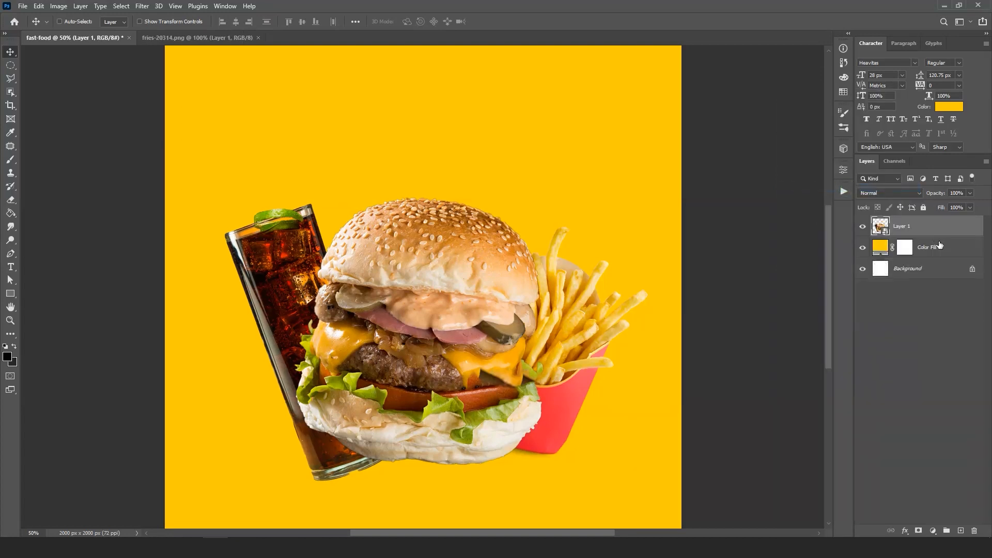
- Duplicate the combined food layer slightly lower, place the copy beneath the original, and rename it shadow
drag(420, 276, 422, 296)
drag(915, 227, 916, 259)
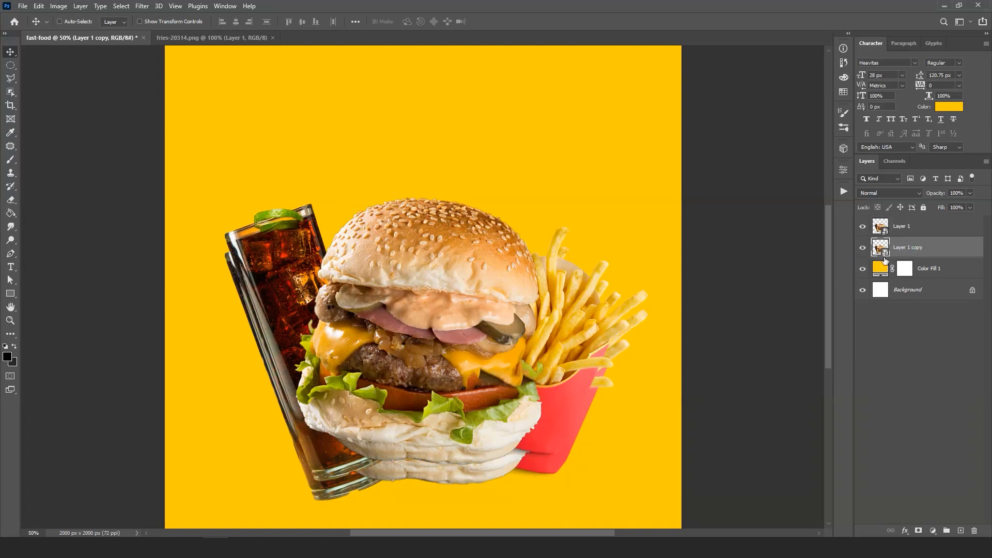
double_click(902, 249)
text(shadow)
key(Return)
- Shrink the shadow layer to about 93.19% width and 77.66% height, keeping it slightly below the food
key(ctrl+t)
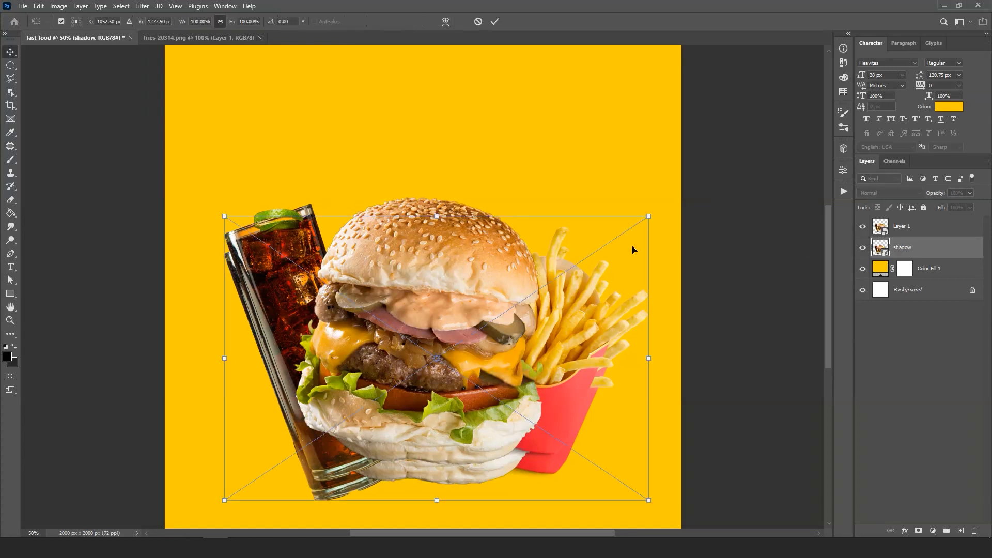
drag(436, 214, 437, 253)
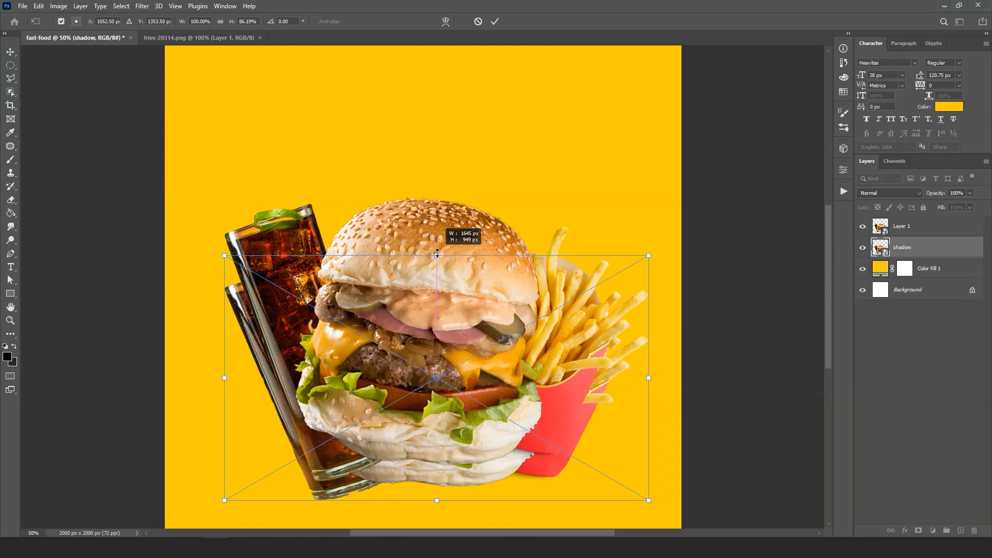
drag(428, 385, 428, 379)
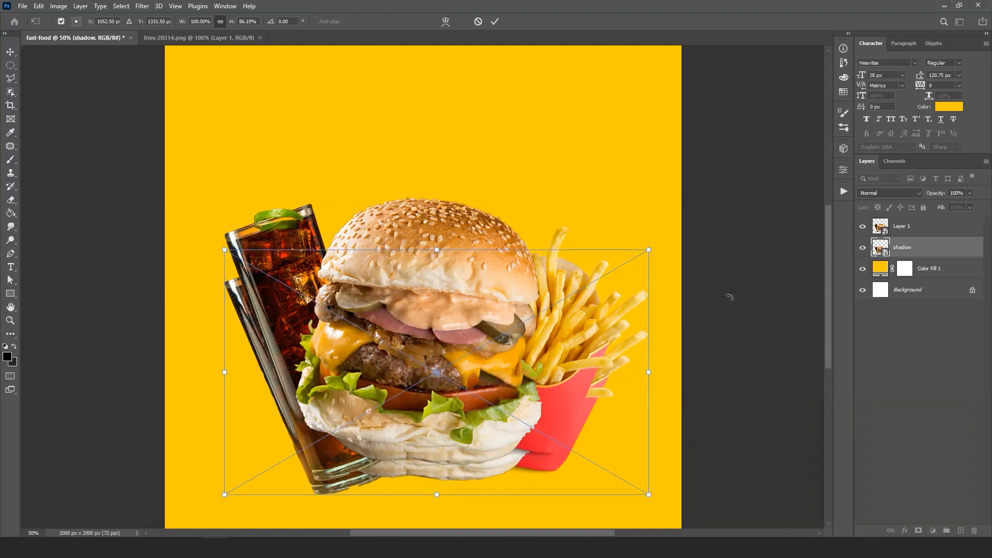
drag(649, 250, 620, 274)
drag(429, 349, 444, 346)
- Apply a Perspective transform to the shadow layer, widening its upper edge and slightly adjusting its lower corners
right_click(444, 344)
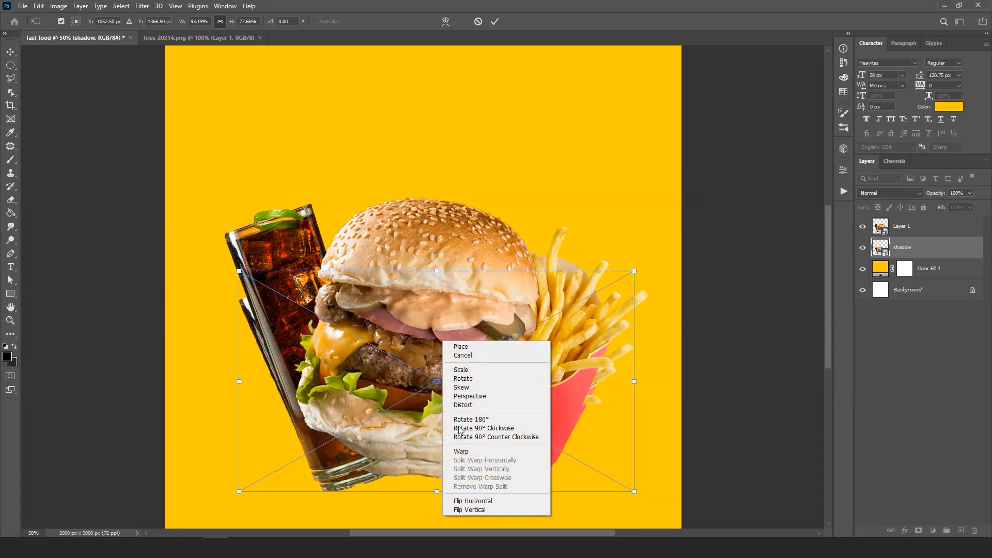
click(483, 397)
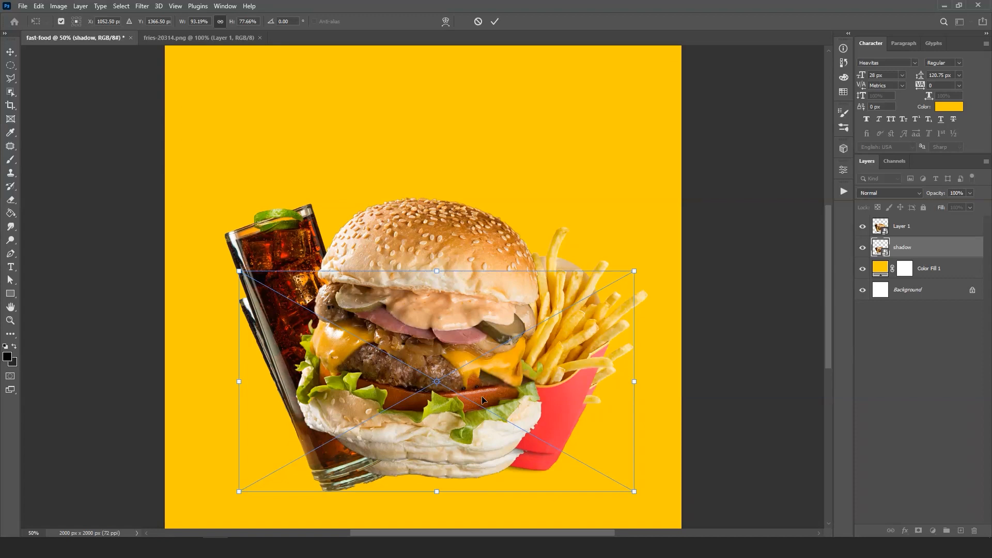
drag(636, 274, 649, 272)
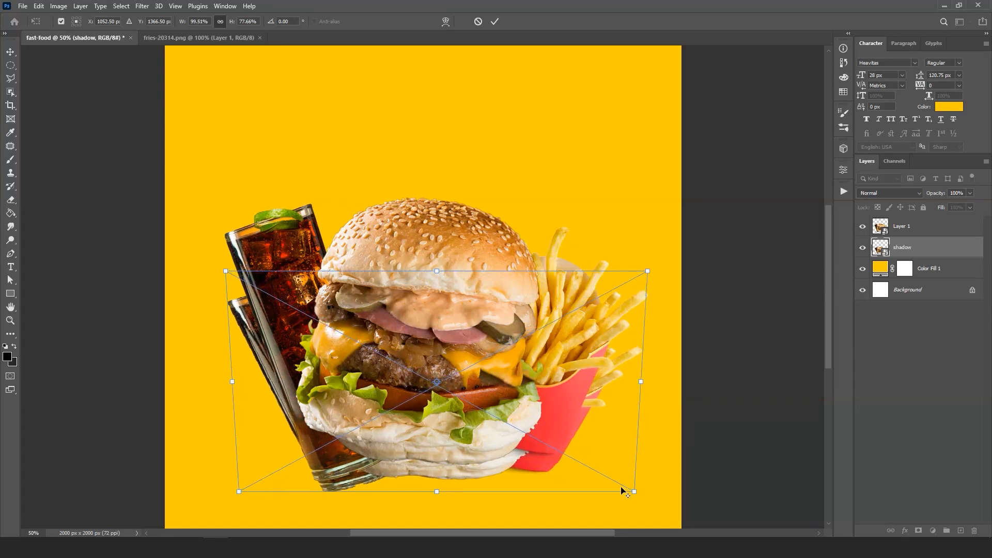
drag(635, 492, 624, 492)
click(494, 22)
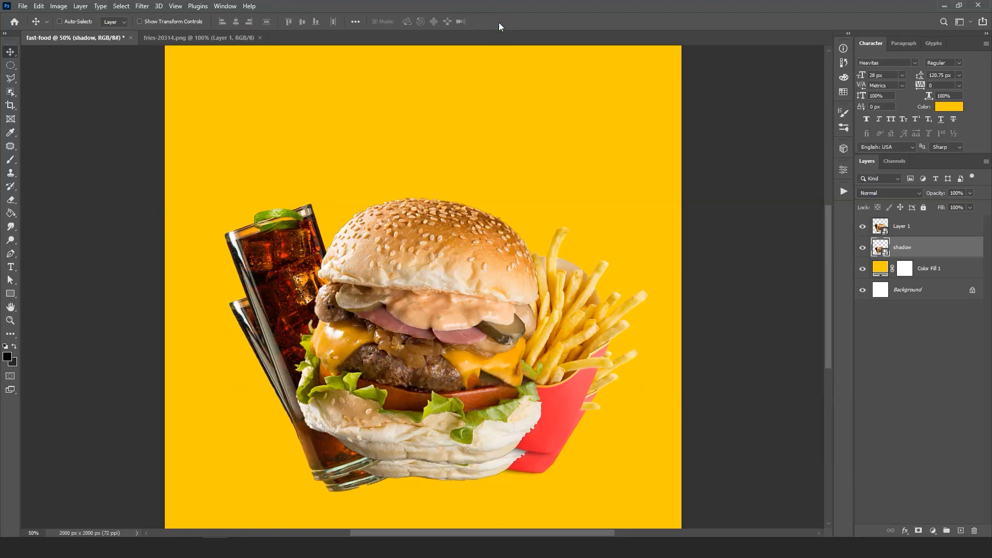
- Apply a Gaussian Blur with a radius of 15.3 pixels to the shadow layer
click(140, 7)
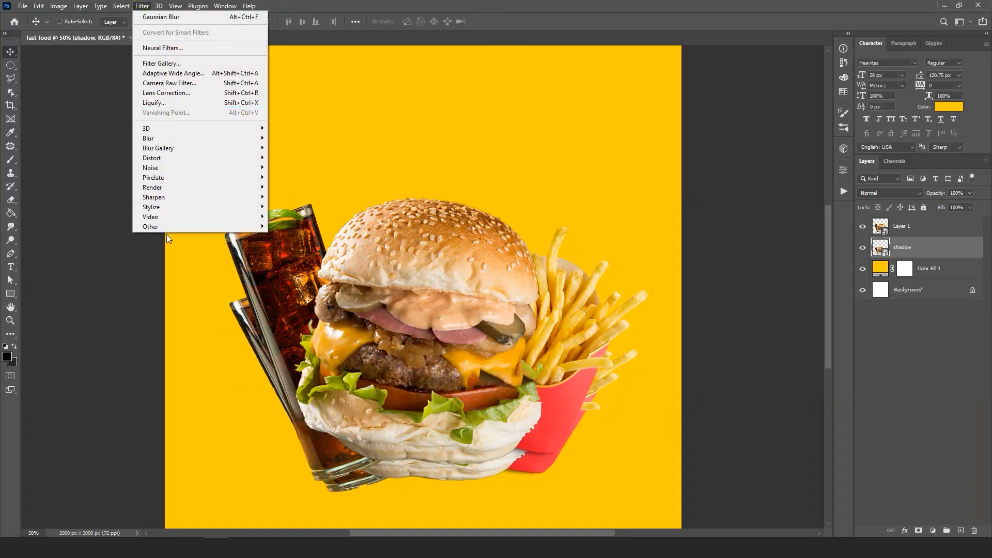
mouse_move(207, 144)
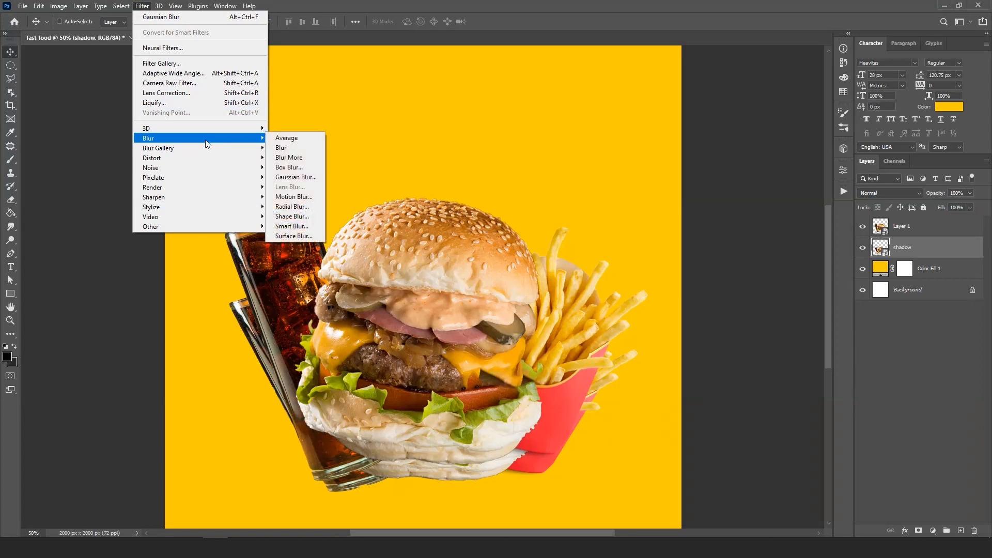
click(296, 177)
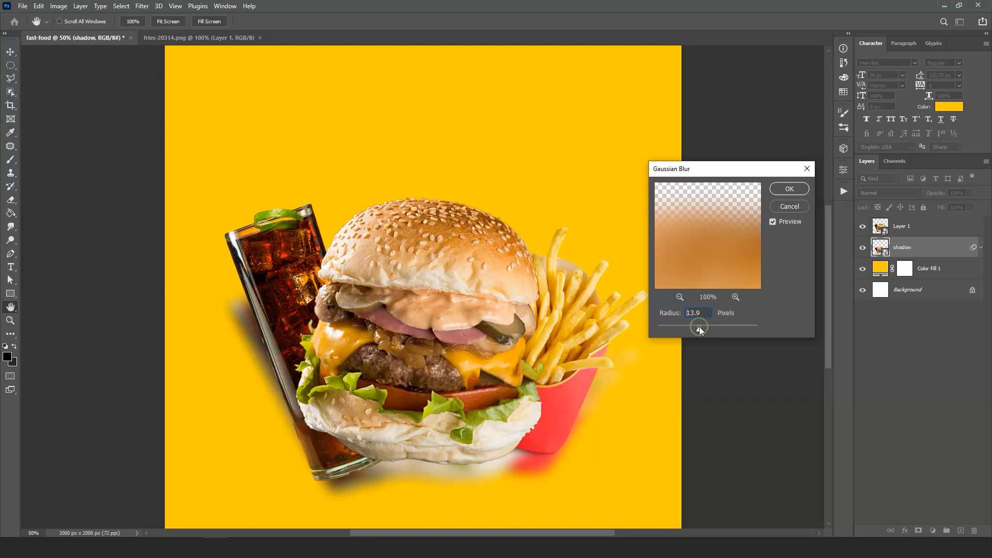
drag(696, 326, 700, 329)
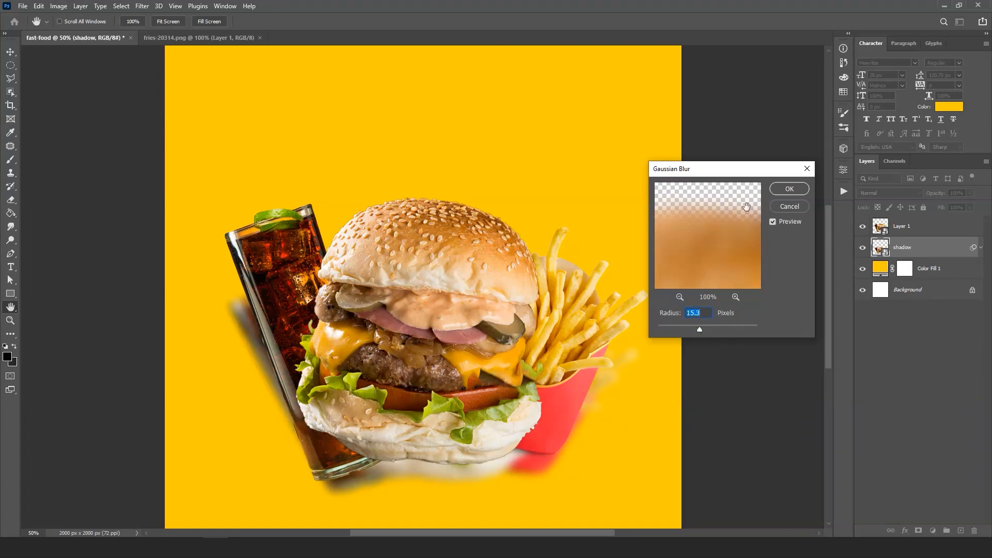
click(788, 189)
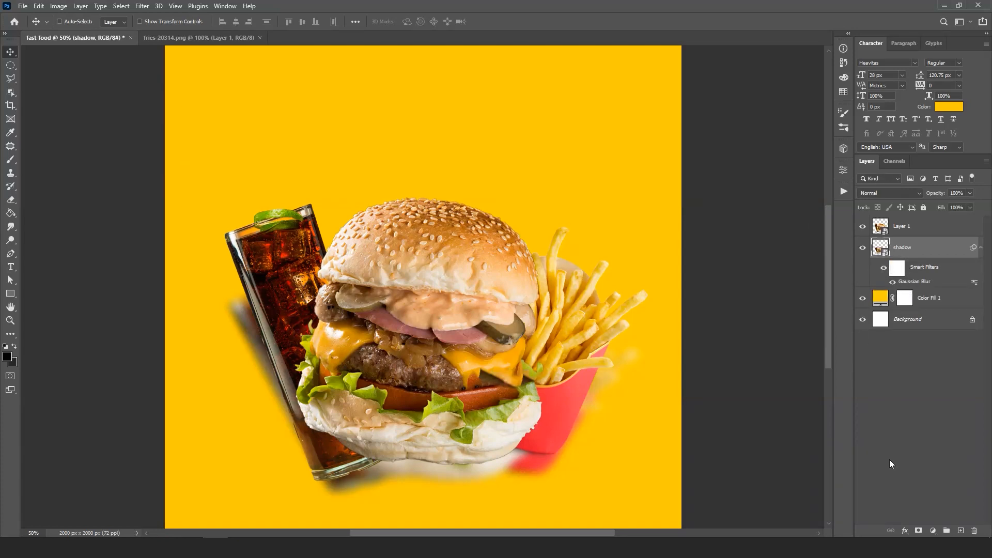
- Add a Color Overlay effect to the shadow layer in dark yellow-brown 805d00
click(905, 531)
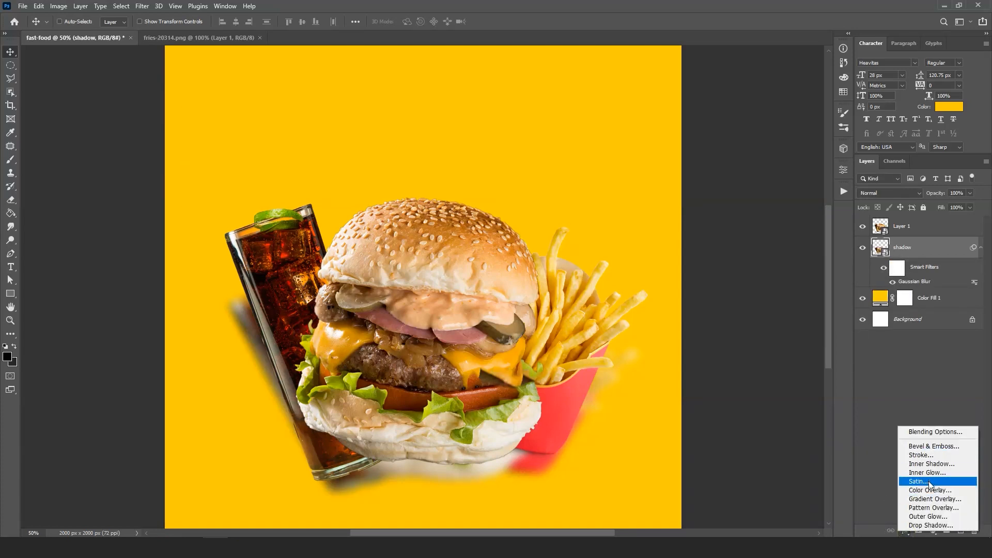
click(933, 495)
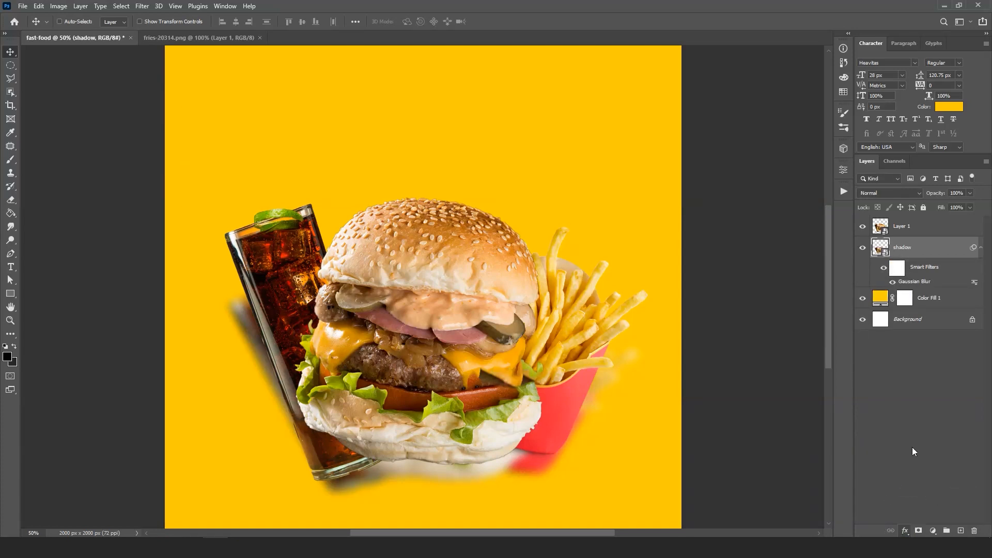
click(801, 186)
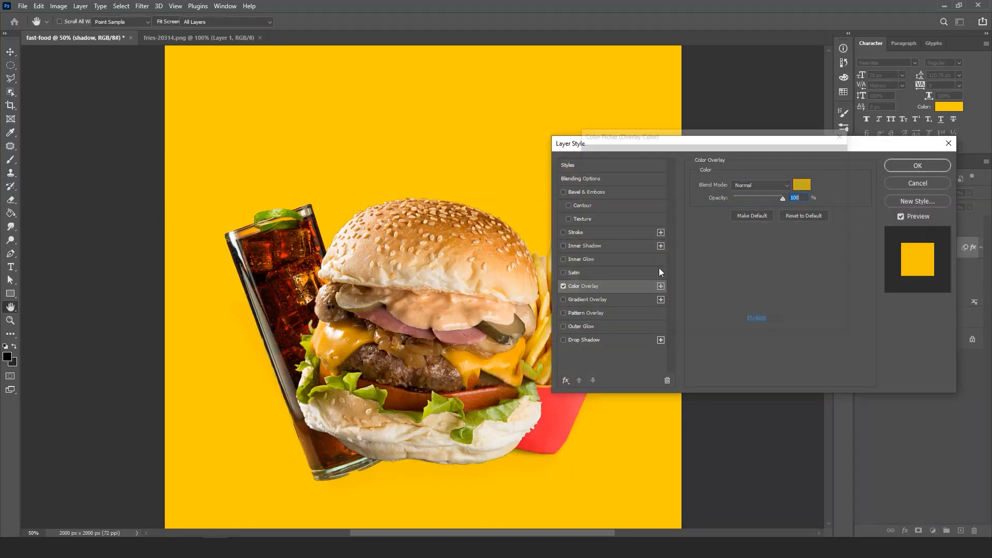
drag(714, 162, 714, 236)
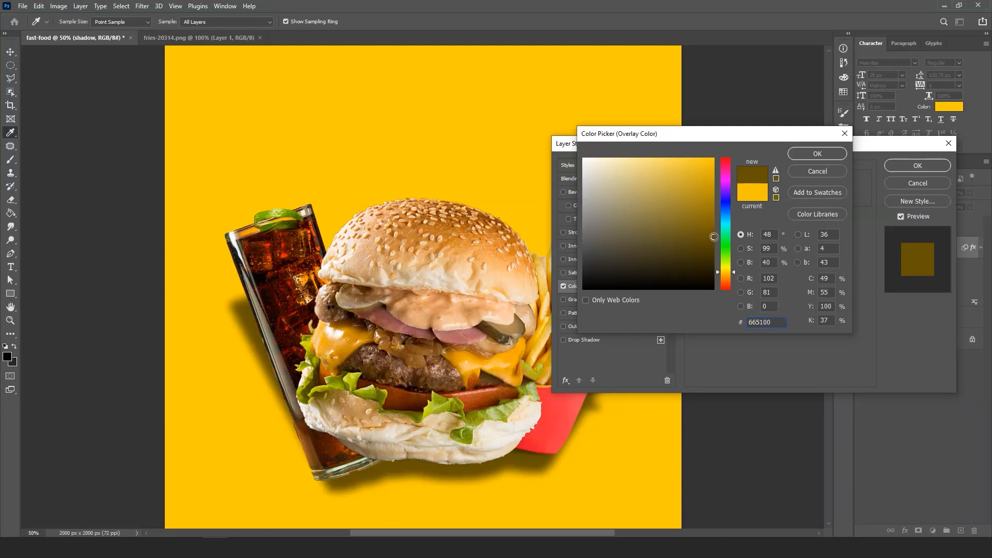
drag(715, 237, 717, 228)
drag(735, 273, 733, 274)
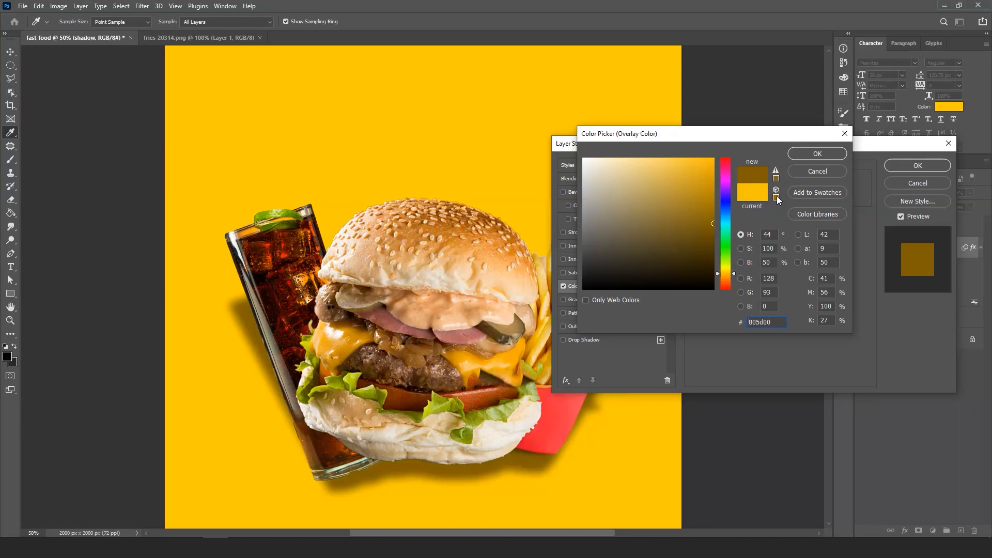
click(805, 152)
click(920, 168)
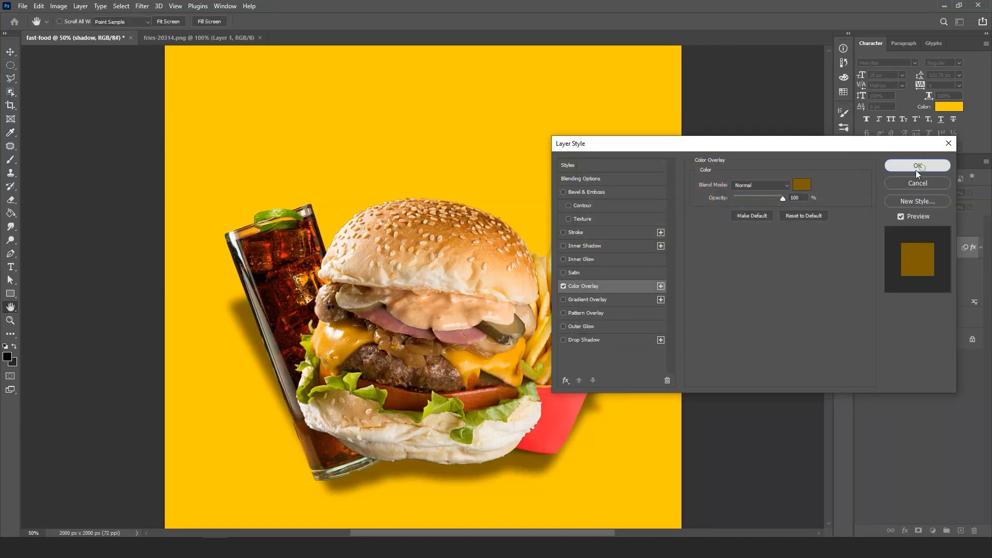
- Set the shadow layer's Color Overlay to Multiply blend mode with 61% opacity
click(971, 208)
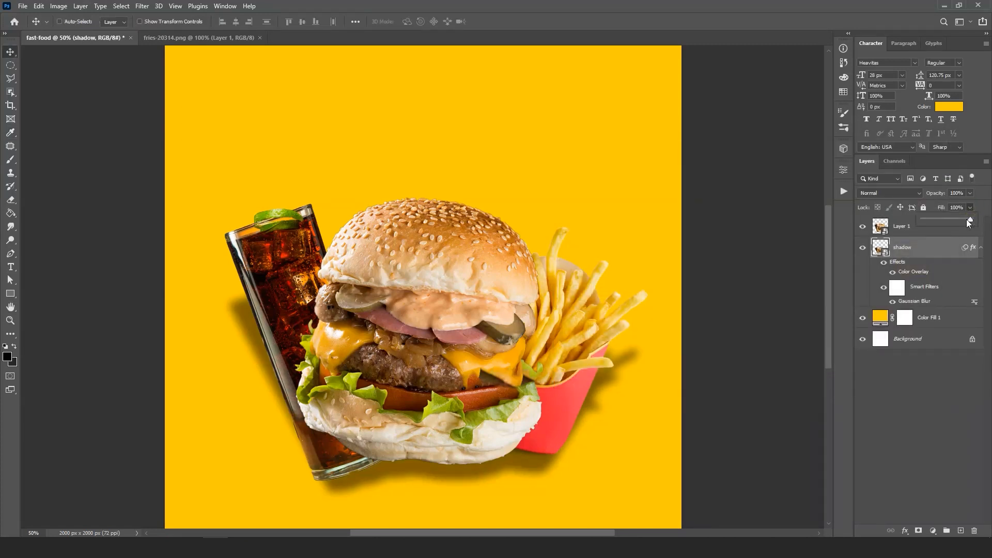
click(925, 276)
double_click(925, 278)
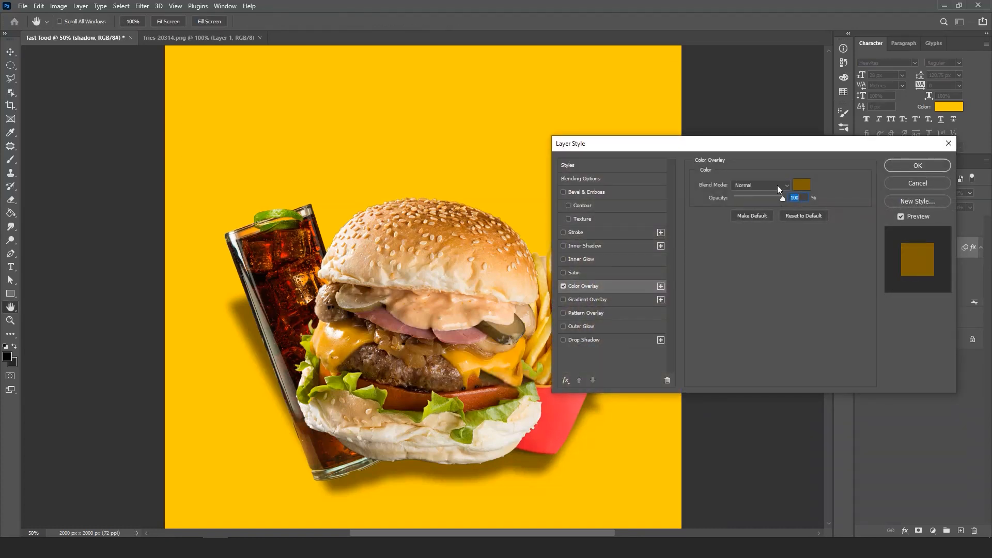
click(777, 185)
click(761, 227)
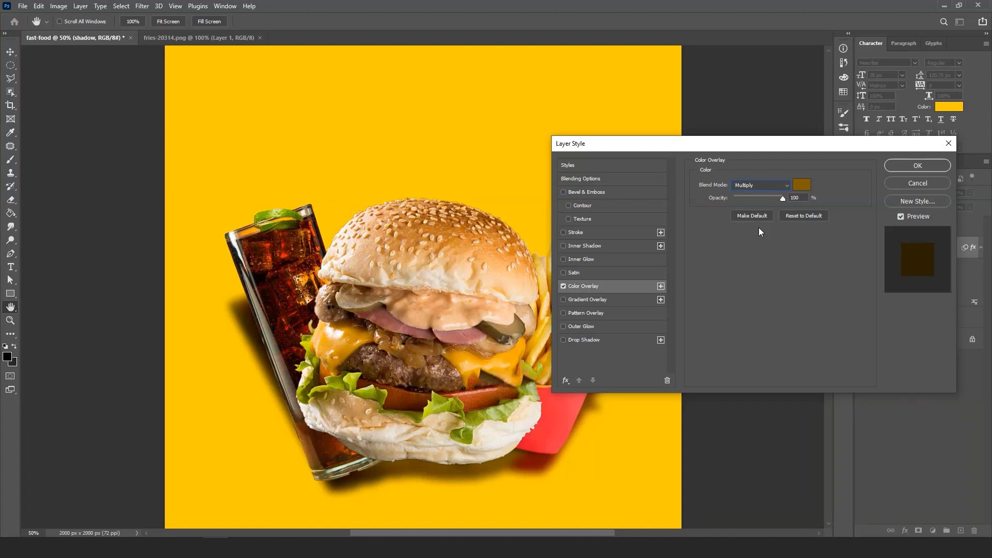
drag(782, 198, 779, 197)
drag(770, 197, 762, 197)
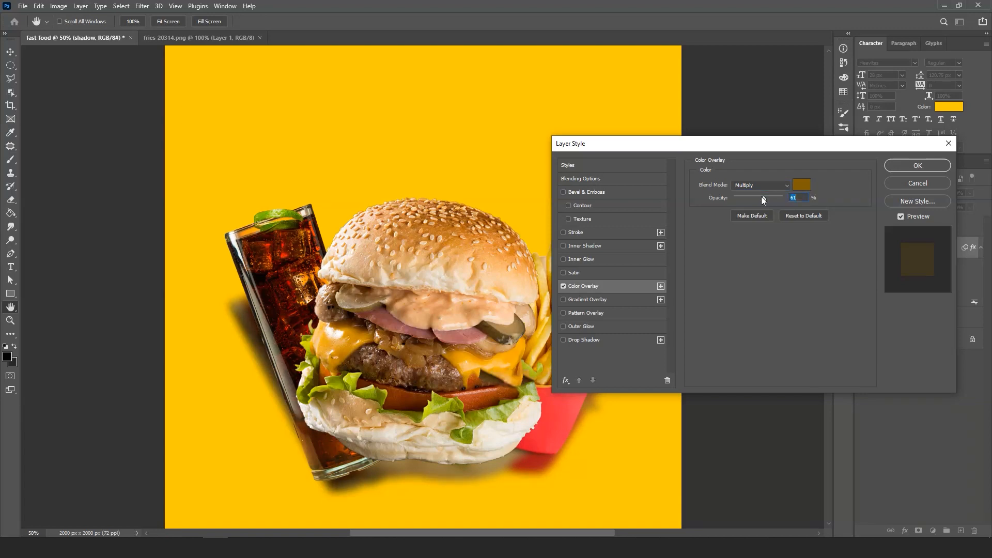
click(897, 166)
- Set the shadow layer's fill to 0% so only its layer effect shows
click(969, 207)
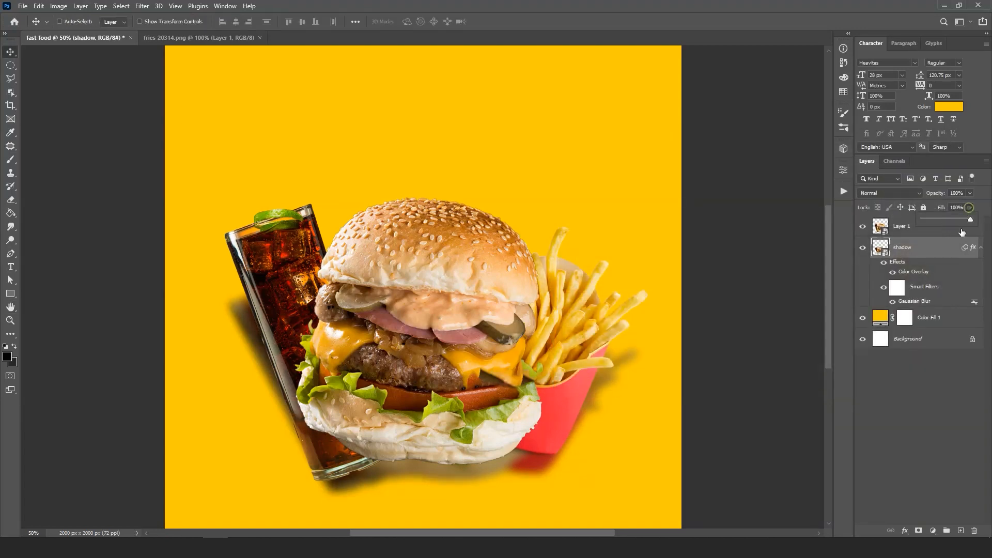
drag(974, 219, 800, 272)
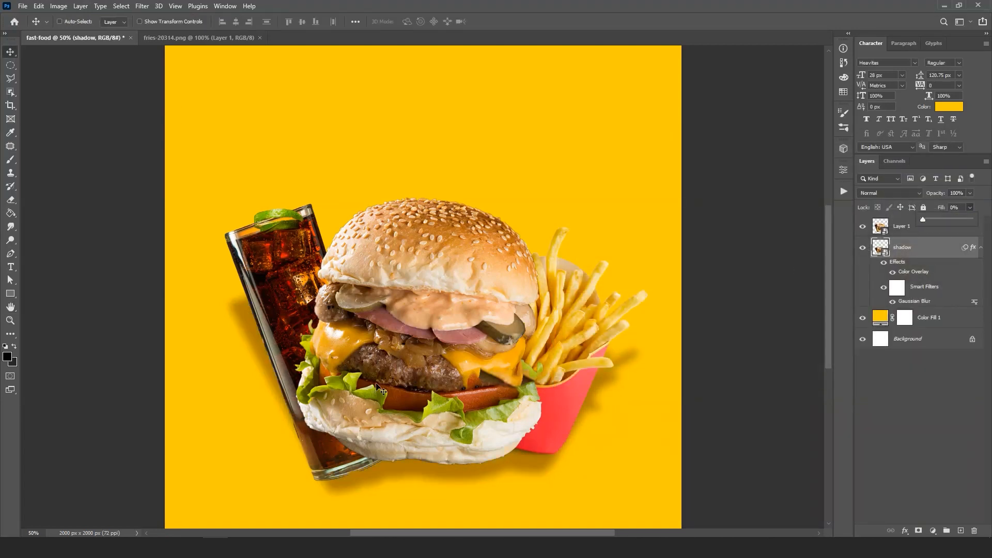
drag(401, 400, 405, 402)
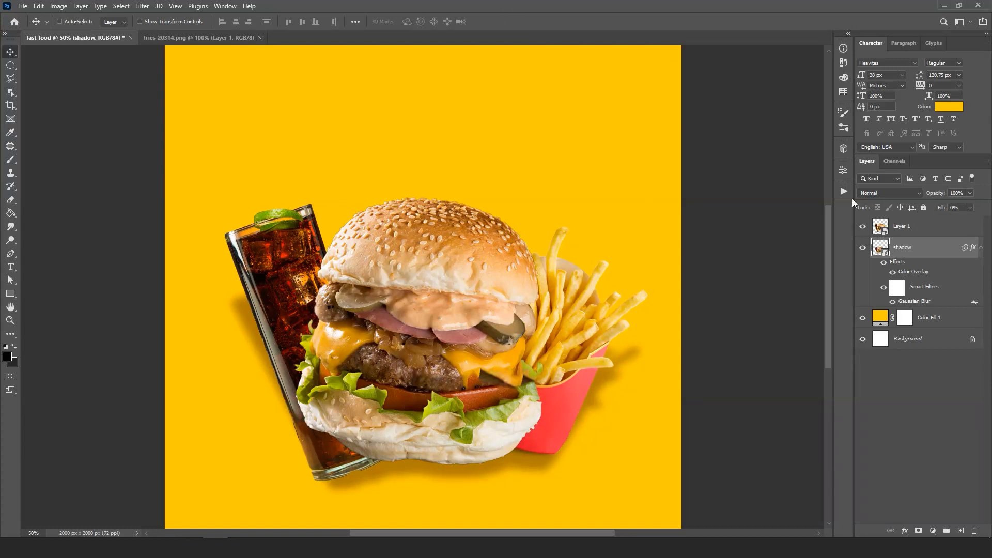
- Group Layer 1 and the shadow layer, and name the group images
click(916, 229)
drag(428, 243, 427, 220)
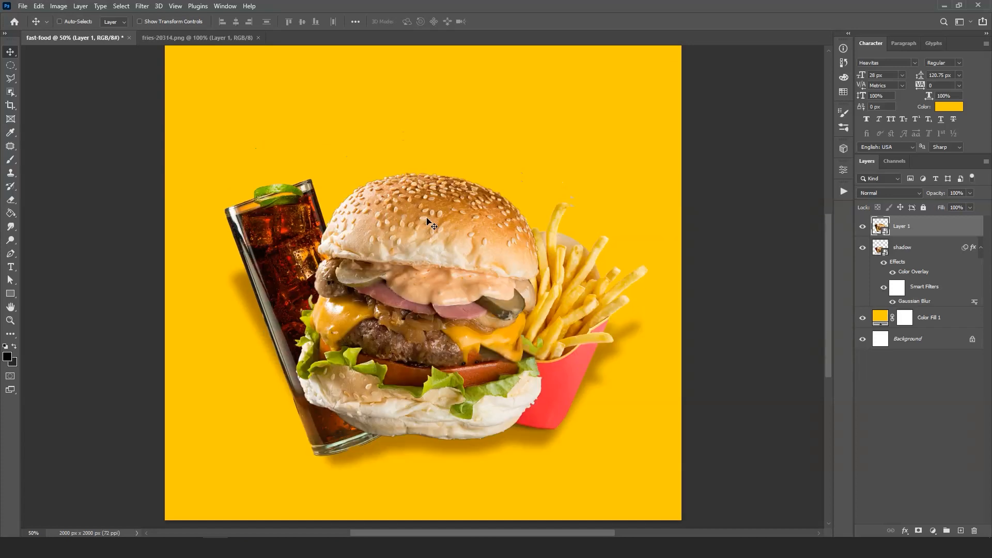
scroll(427, 219, up, 2)
ctrl+click(902, 247)
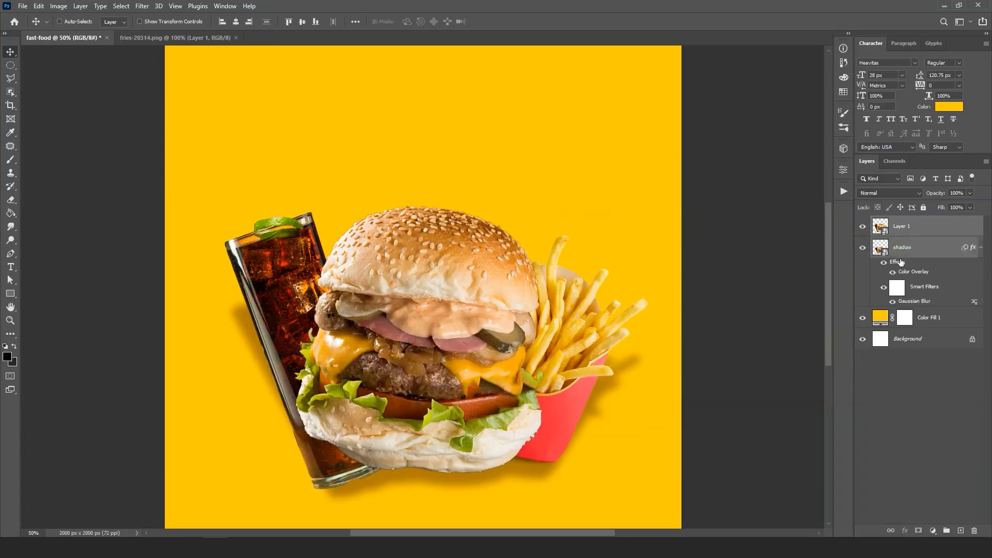
key(ctrl+g)
double_click(902, 227)
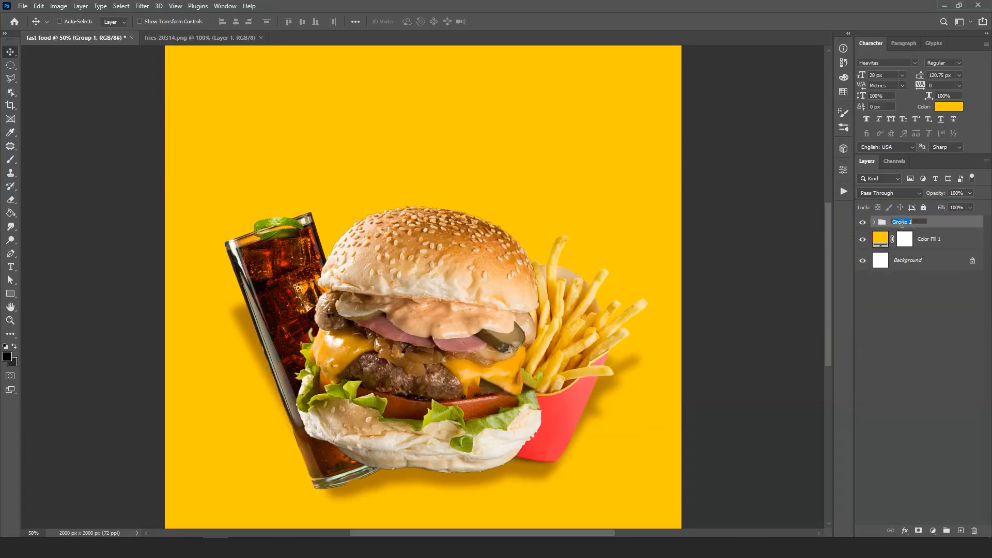
text(images)
key(Return)
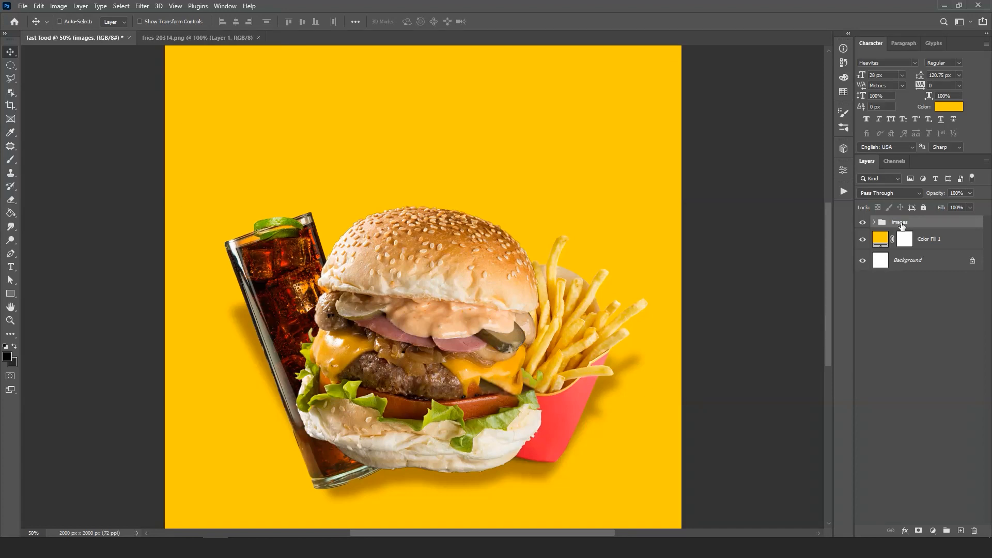
- Add a horizontal text layer reading Super Duper in the empty yellow area above the burger
scroll(463, 244, up, 3)
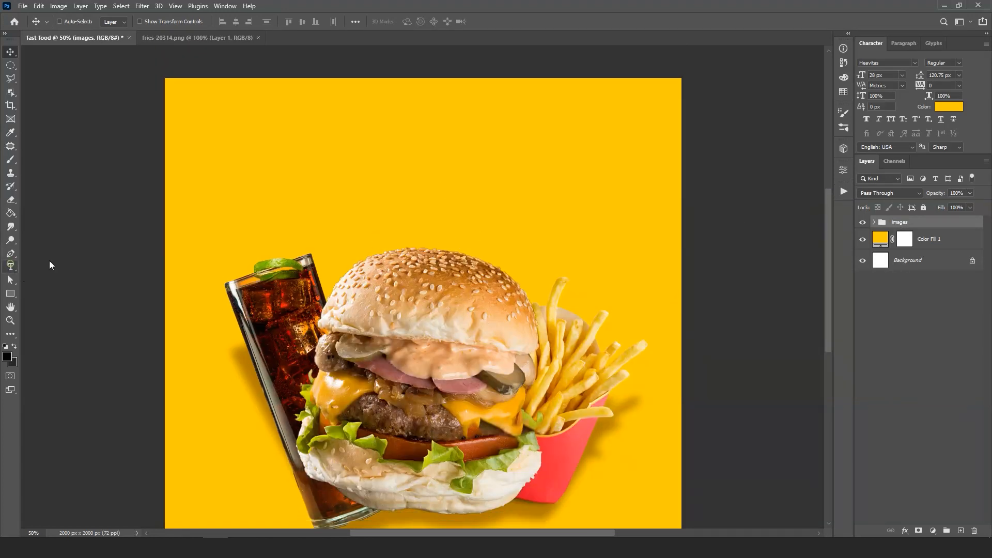
click(11, 266)
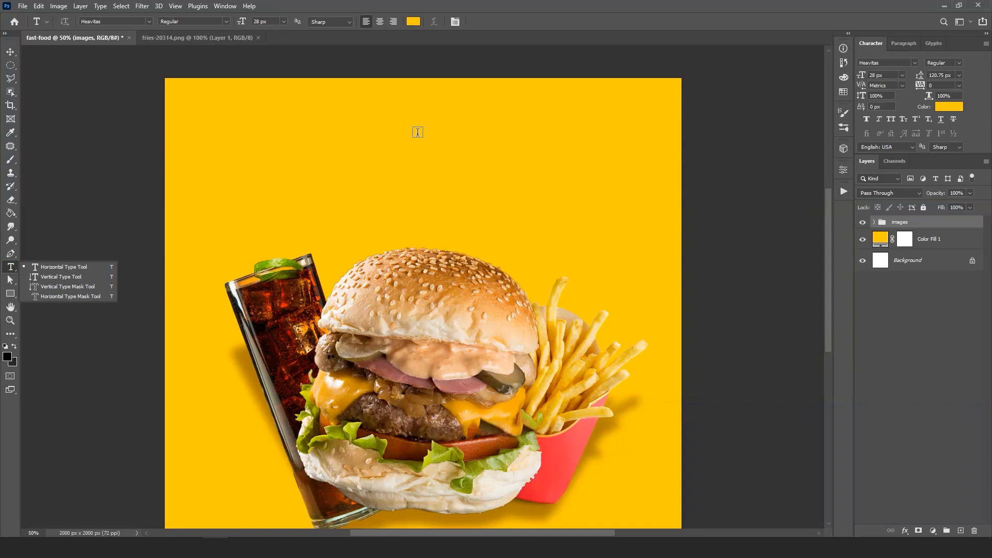
click(369, 131)
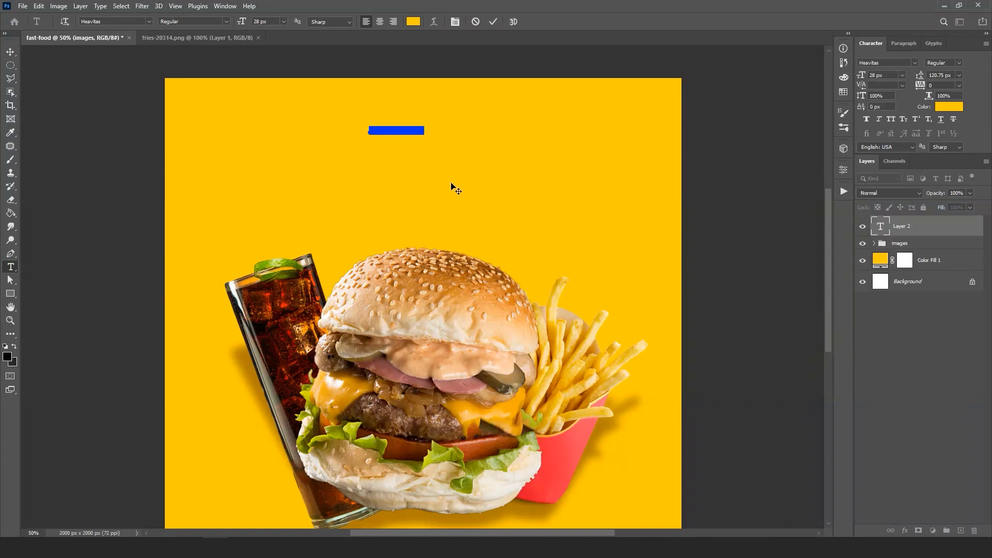
text(super)
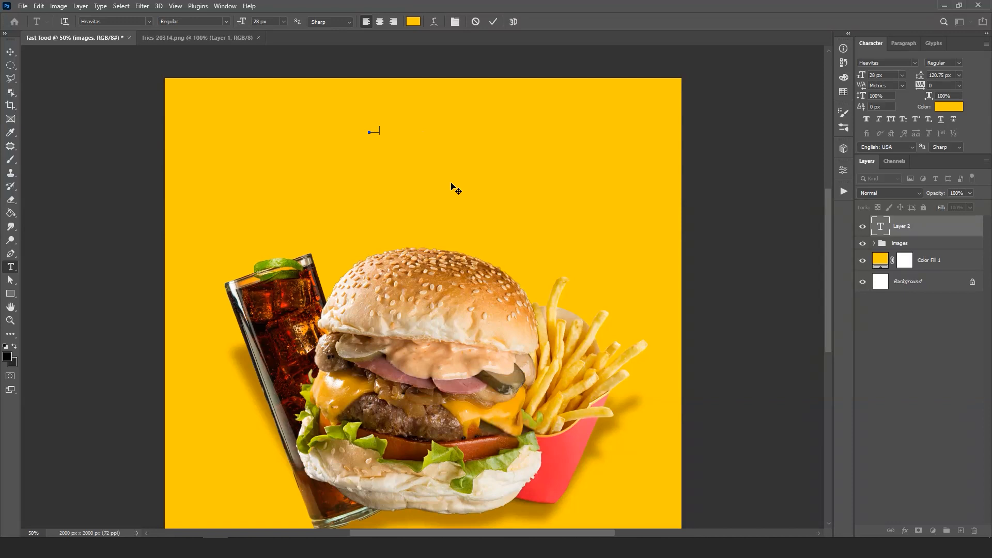
text( del)
click(492, 23)
- Change the Super Duper text color to bright red
click(949, 106)
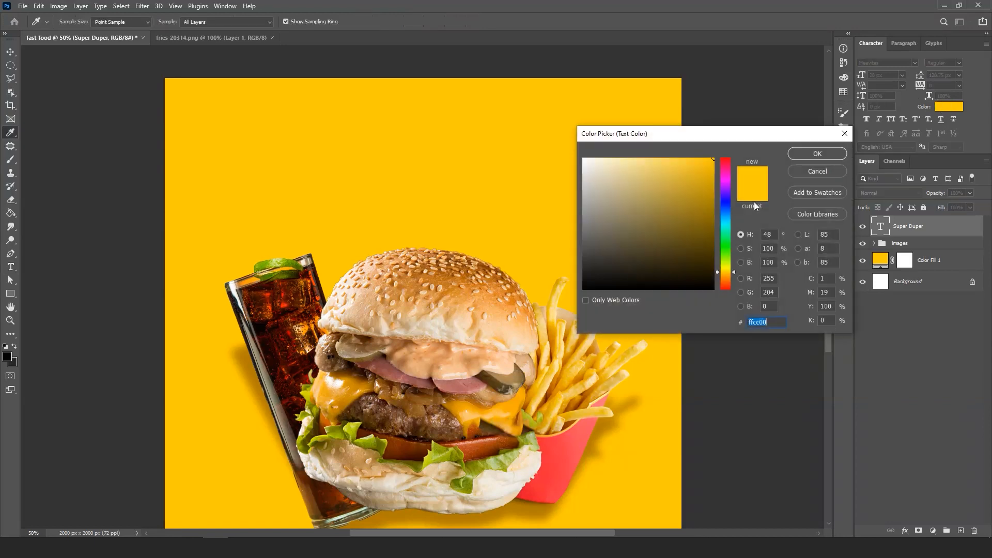
drag(724, 275, 711, 161)
click(711, 162)
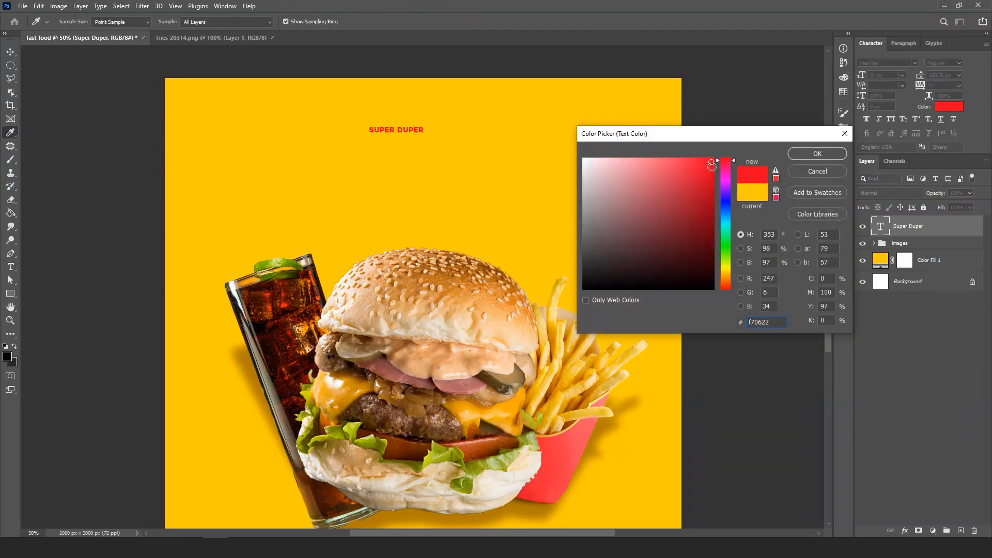
click(844, 155)
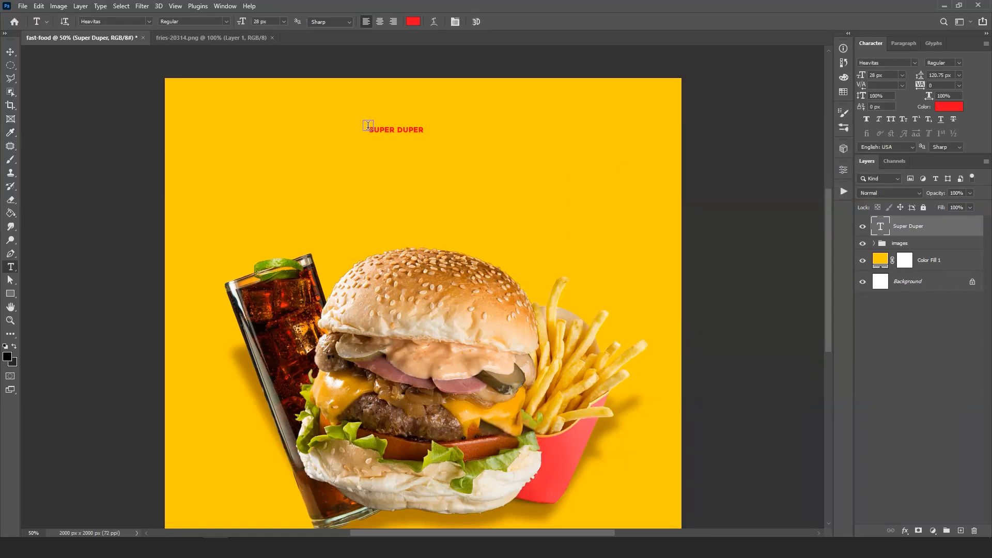
- Scale the Super Duper text up to about 76 px and move it slightly upward
key(ctrl+t)
drag(435, 145, 511, 185)
key(Return)
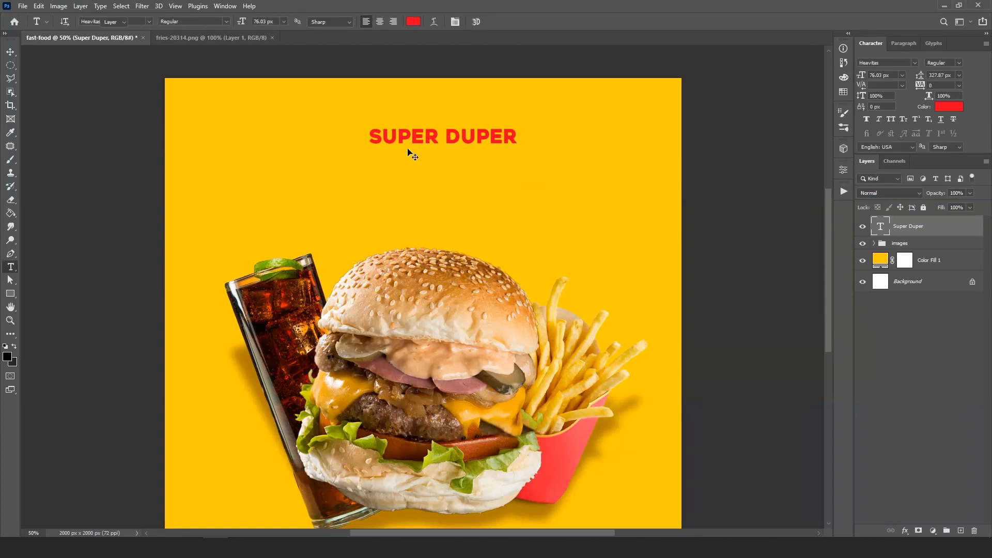
key(v)
drag(411, 150, 412, 138)
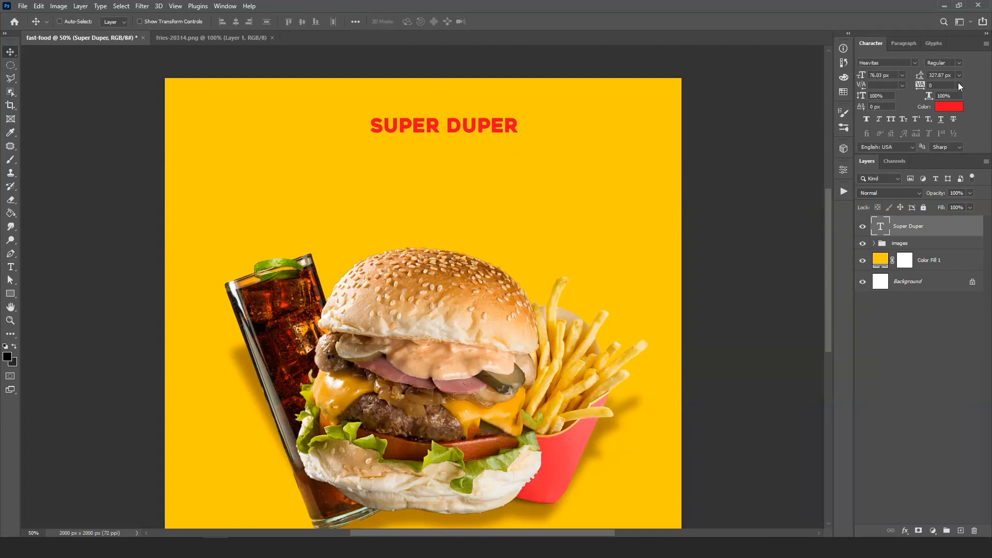
- Set the Super Duper text to 66 px with tracking 200, and shift it toward the canvas's horizontal center
drag(866, 77, 860, 76)
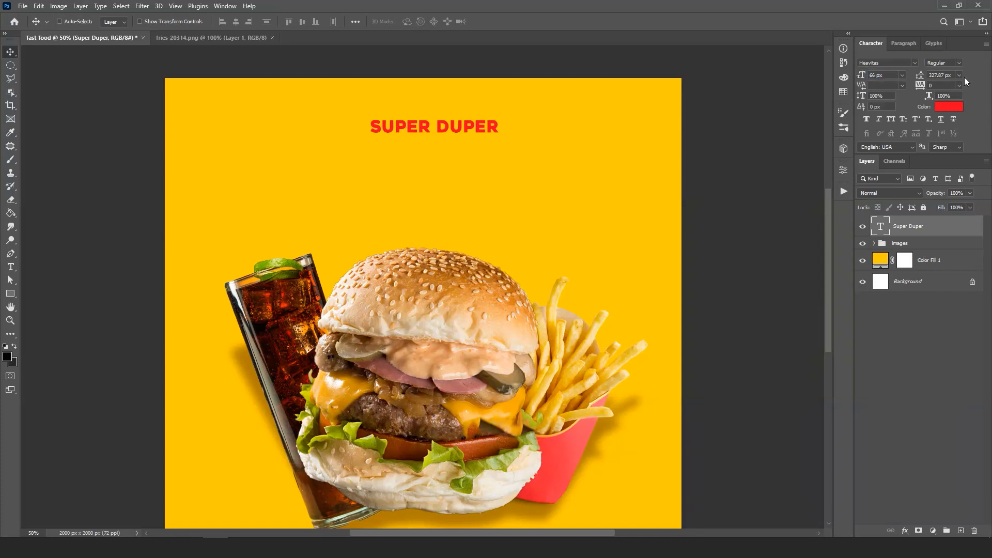
click(960, 87)
click(950, 201)
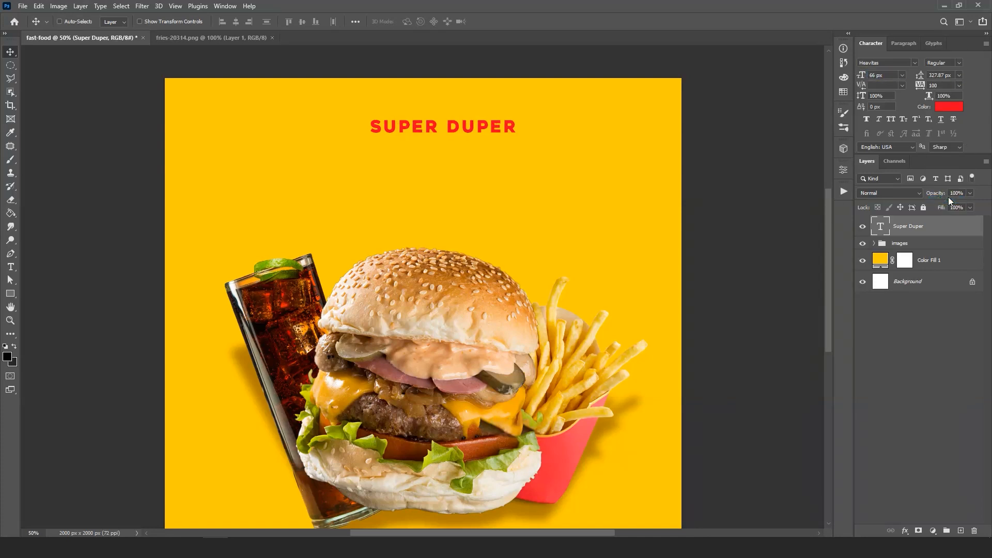
click(960, 86)
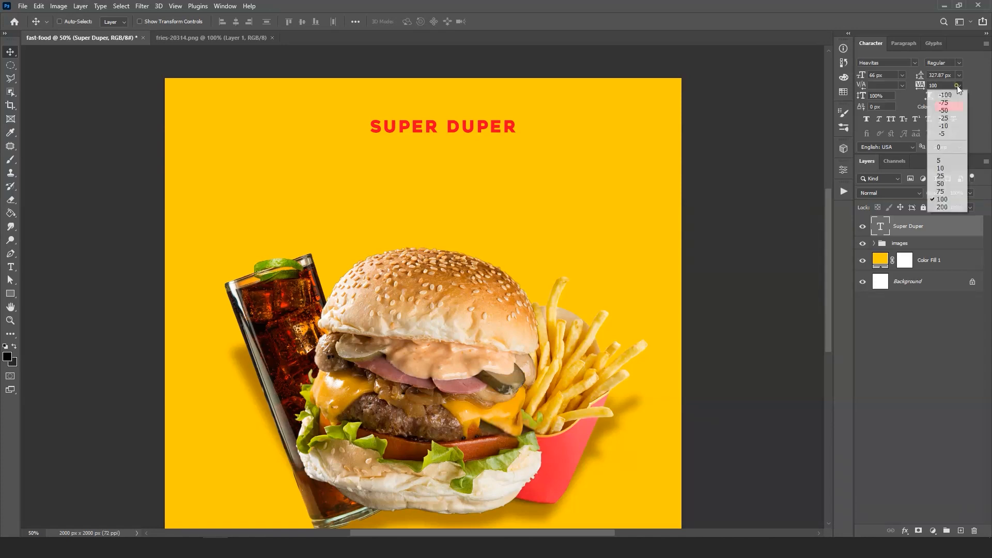
click(949, 206)
drag(474, 131, 453, 125)
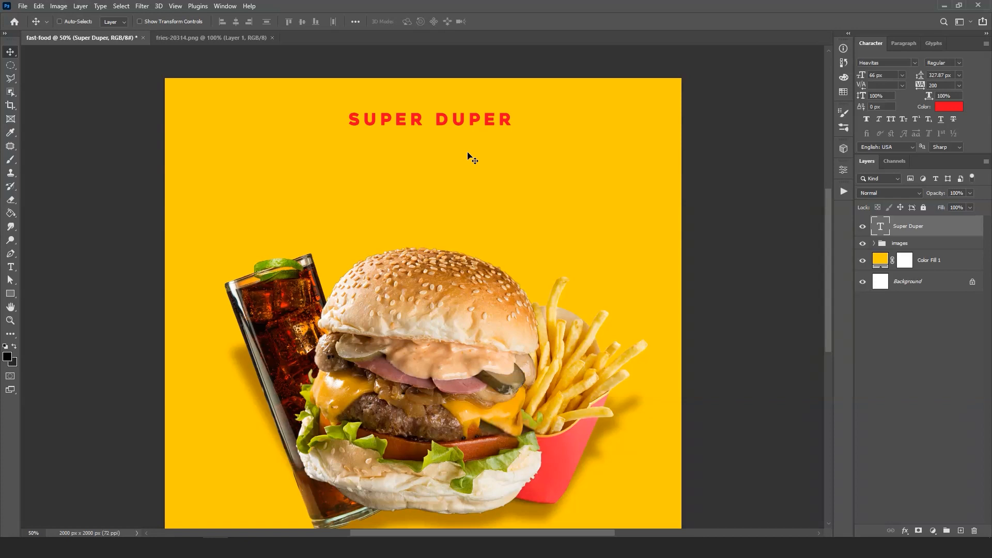
- Add a text layer reading HAM below Super Duper and scale it up to about 290 px
key(t)
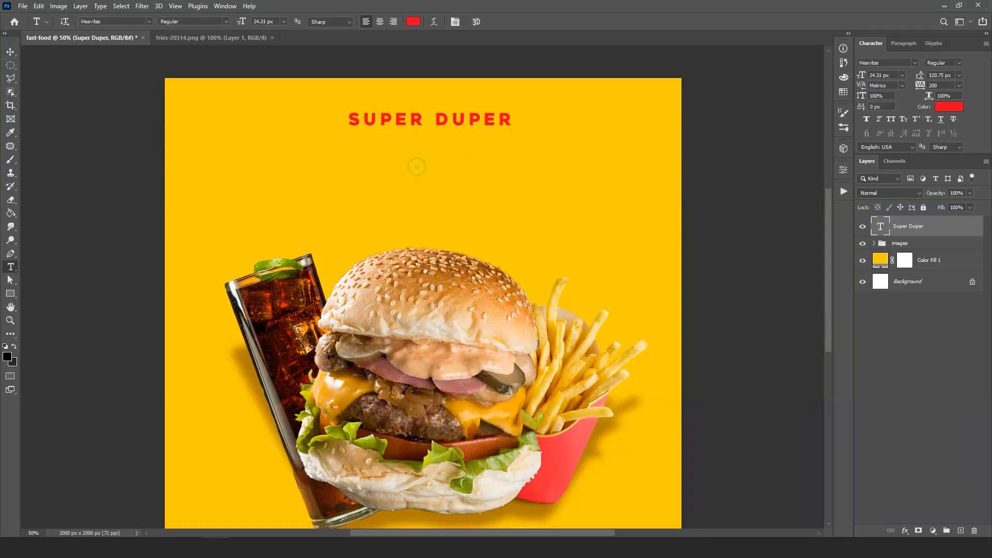
click(416, 166)
key(BackSpace)
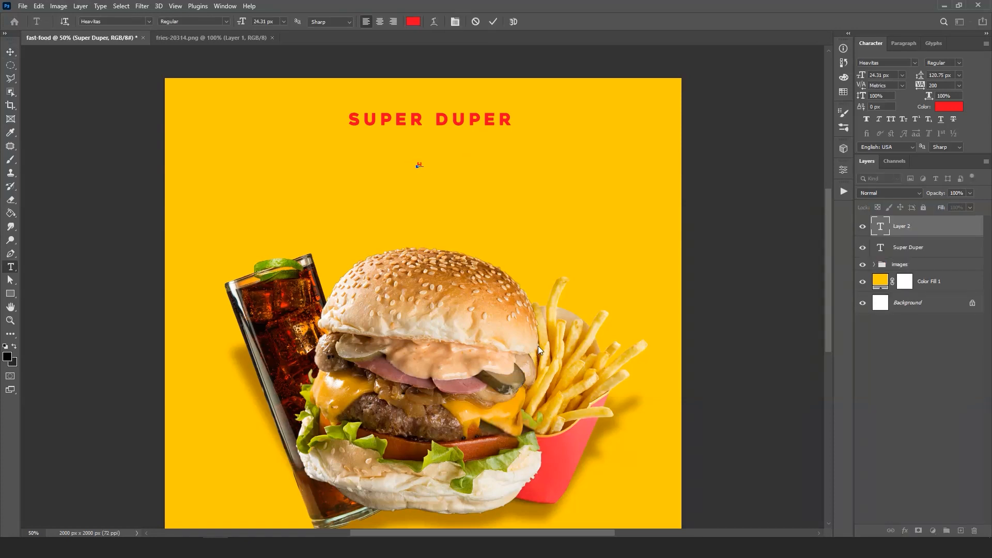
click(493, 21)
key(ctrl+t)
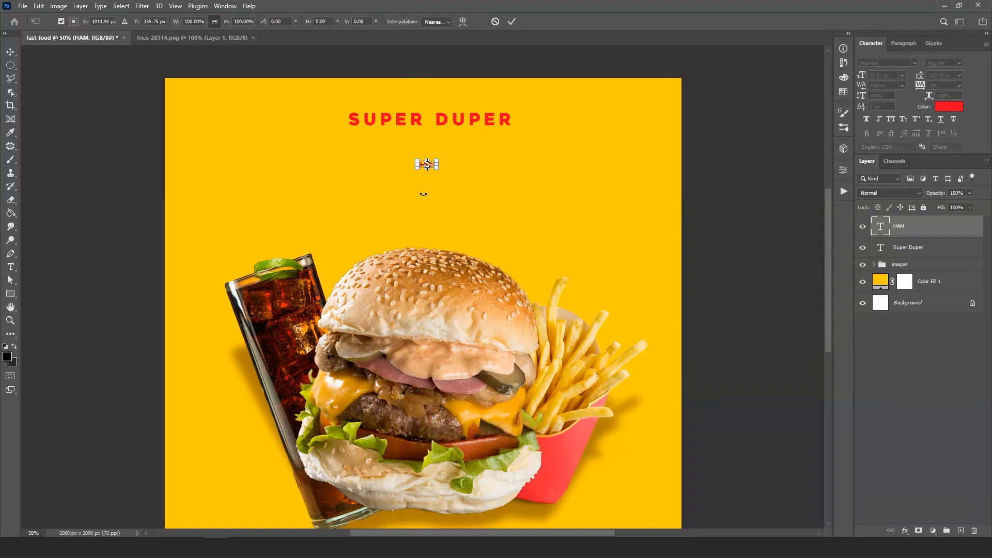
drag(443, 177, 641, 288)
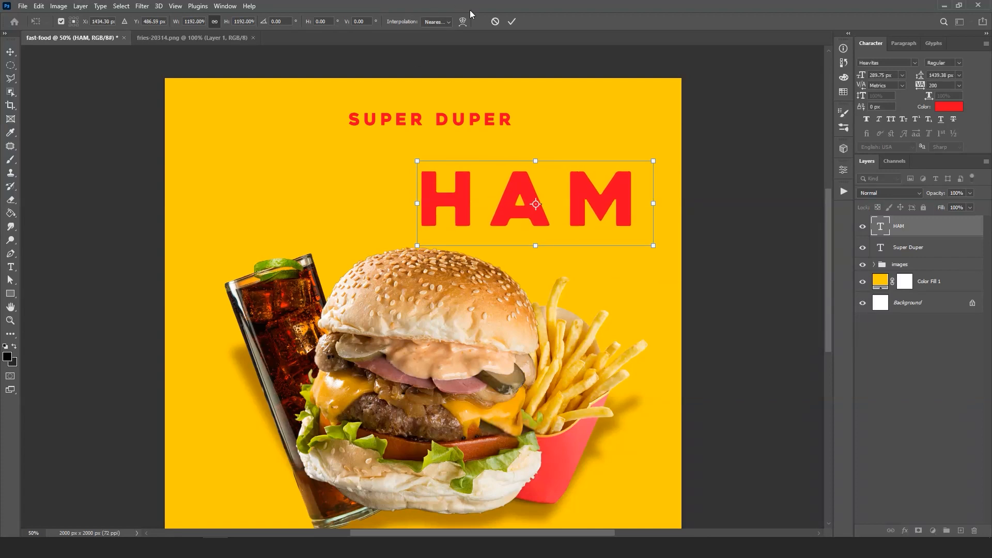
click(512, 22)
- Set the HAM text's tracking to 0 and move it directly beneath Super Duper
click(960, 86)
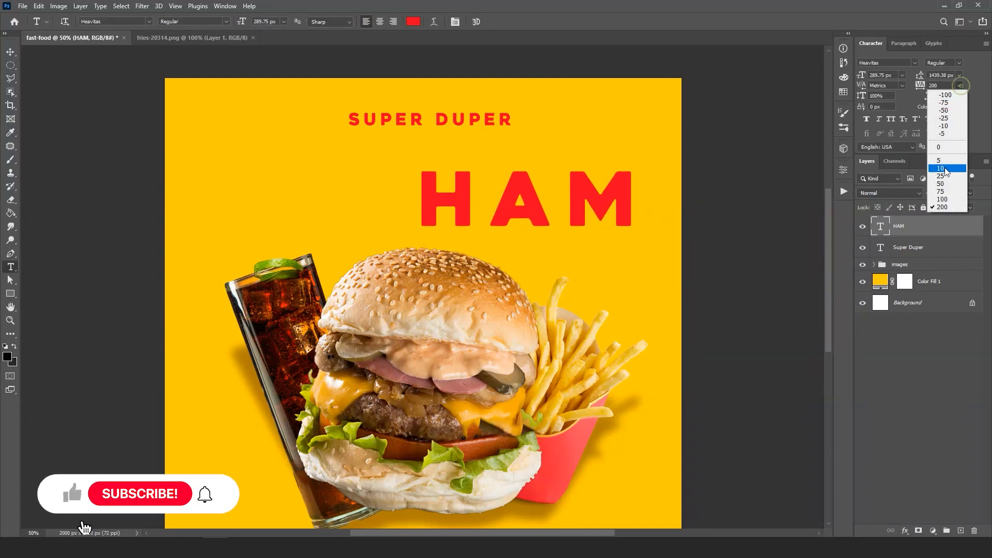
click(938, 148)
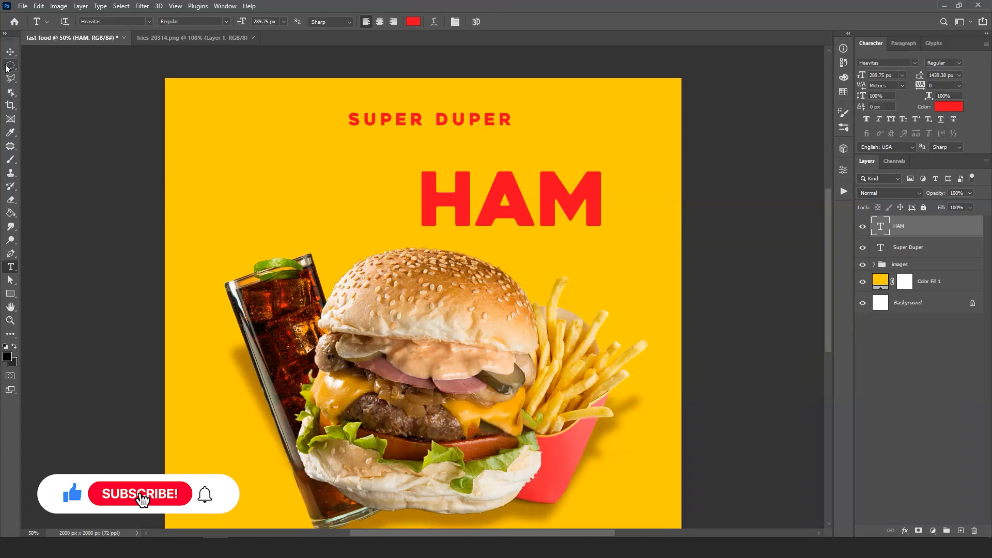
key(v)
drag(474, 178, 442, 155)
- Set the Super Duper text's tracking to 400 and center it above HAM
click(894, 248)
click(949, 87)
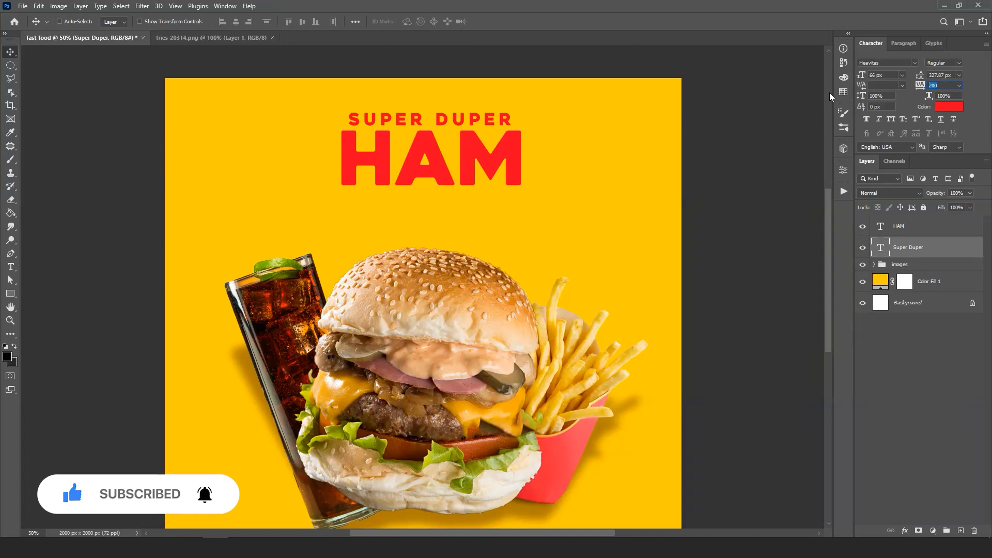
text(40)
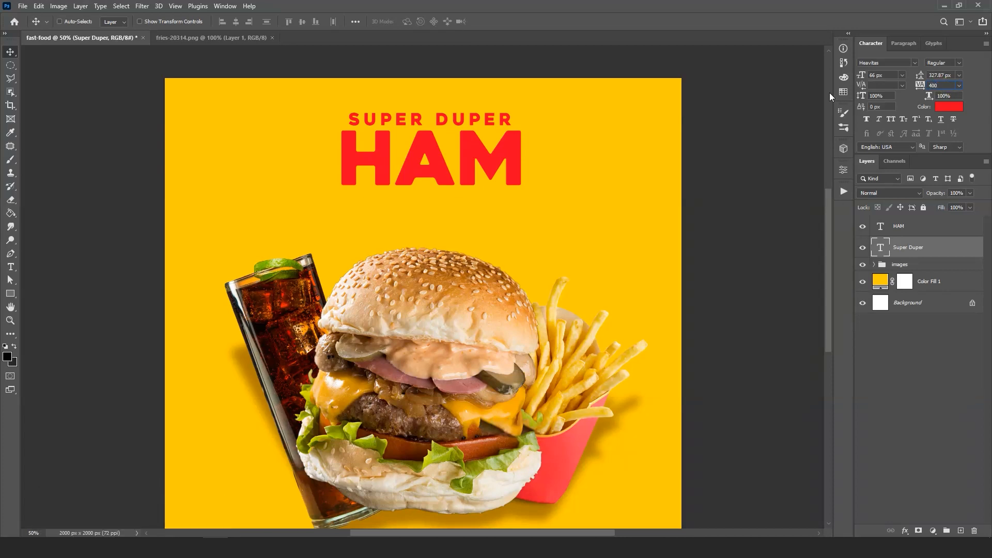
key(Return)
drag(478, 123, 469, 118)
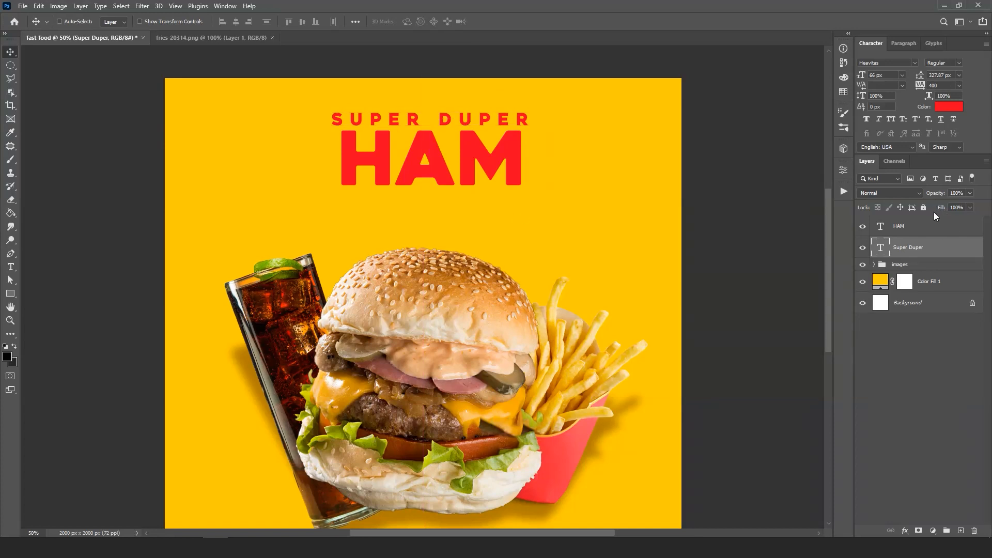
- Scale the HAM text to about 325 px to match the width of Super Duper, and nudge it into alignment
click(925, 233)
key(ctrl+t)
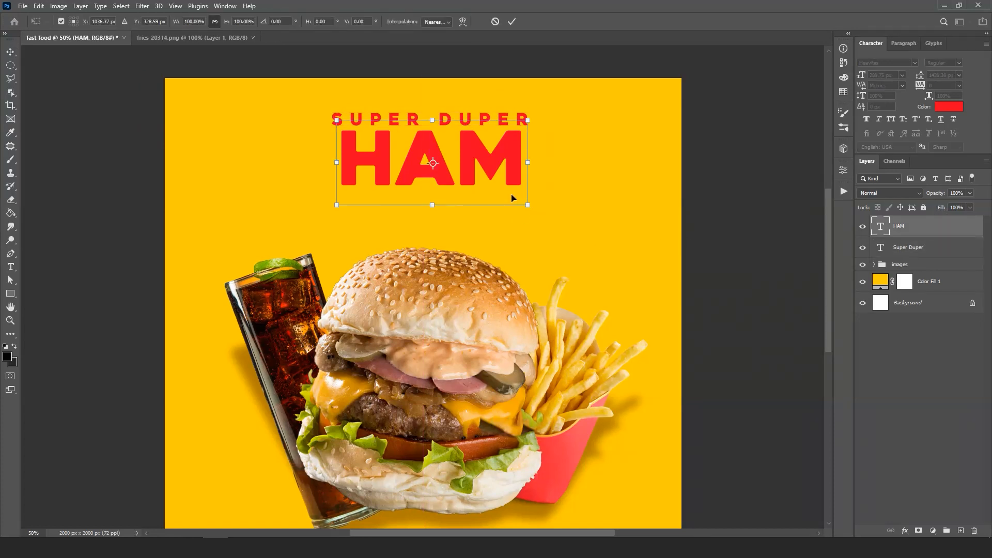
drag(526, 205, 551, 215)
drag(501, 171, 497, 166)
click(515, 22)
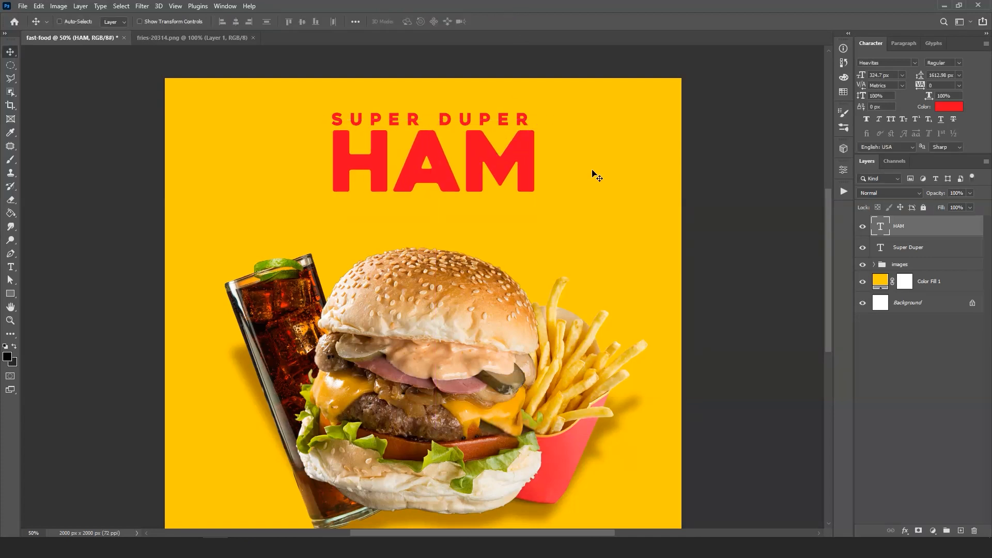
key(Left)
key(Left)
key(Left)
key(Left)
key(Left)
key(Left)
key(Left)
key(Left)
key(Left)
key(Left)
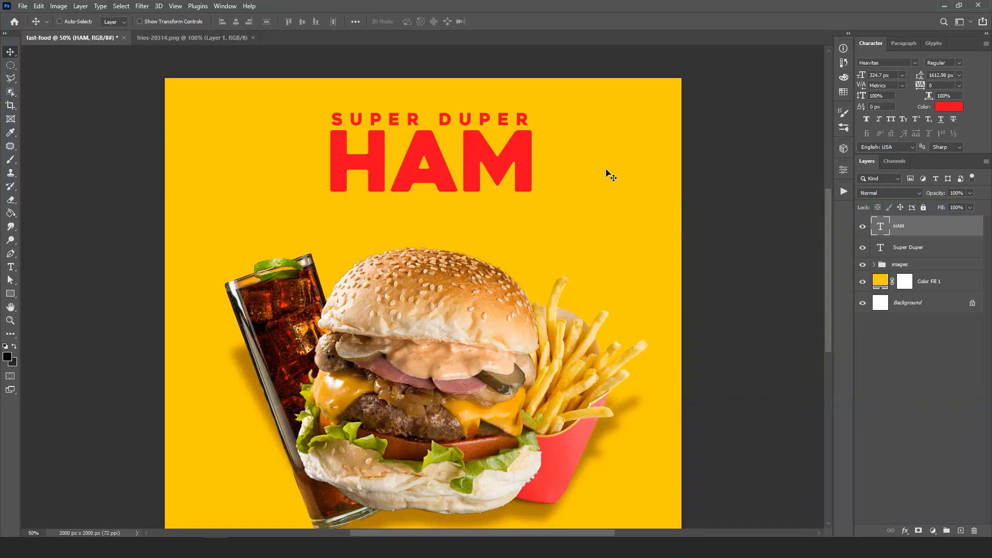
- Duplicate the HAM text layer and place the copy directly below the original
right_click(917, 230)
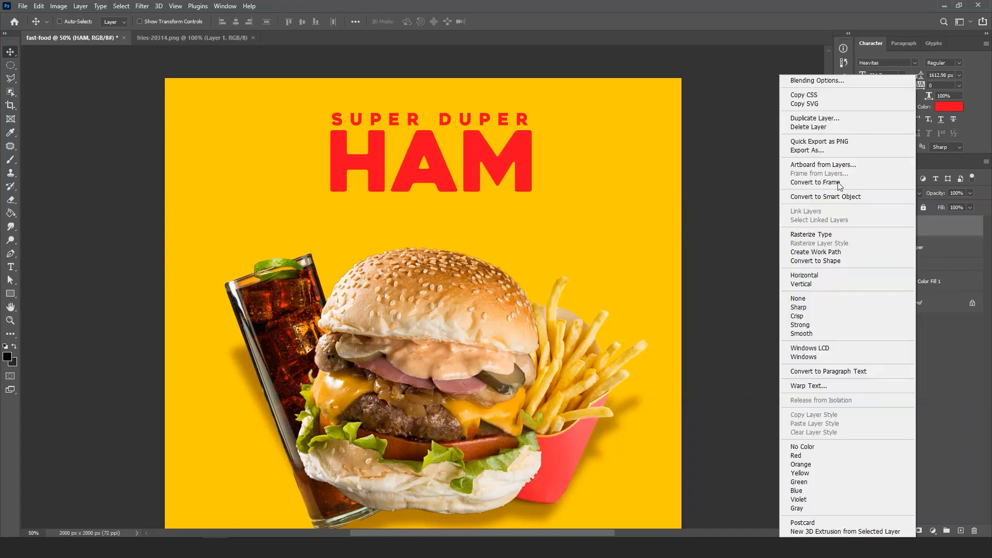
click(822, 119)
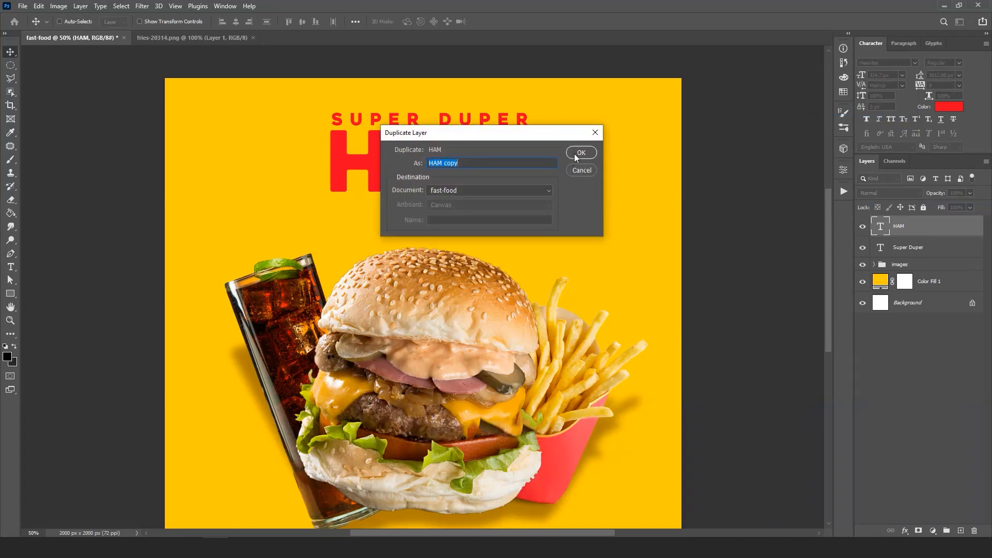
click(579, 153)
drag(417, 144, 418, 216)
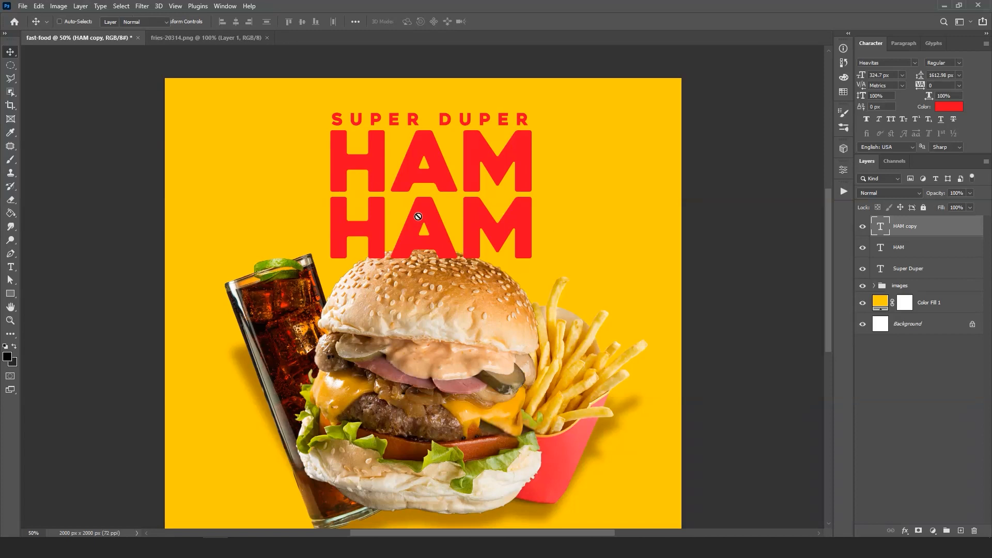
- Replace the wording of the copied HAM text layer with Burger
key(t)
double_click(447, 241)
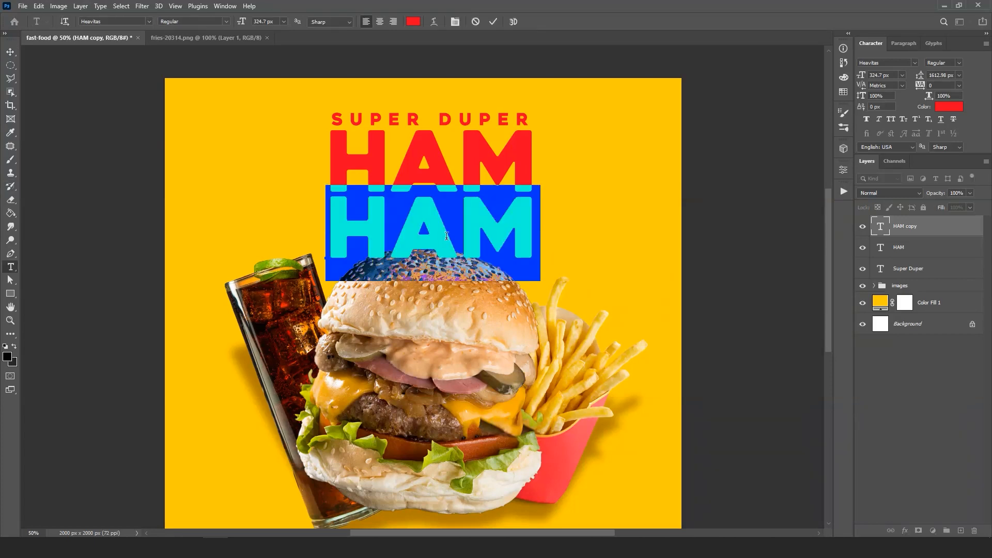
text(BURGER)
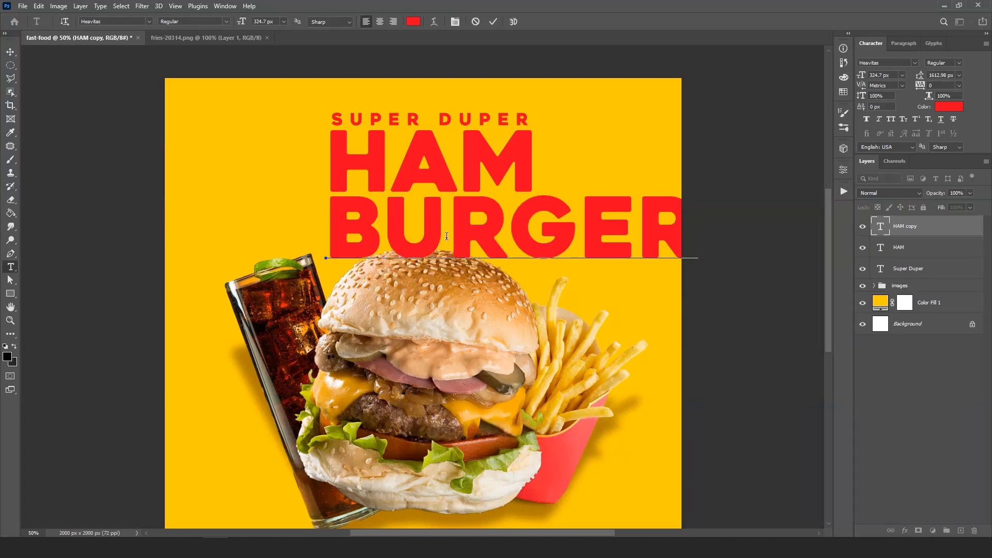
click(494, 22)
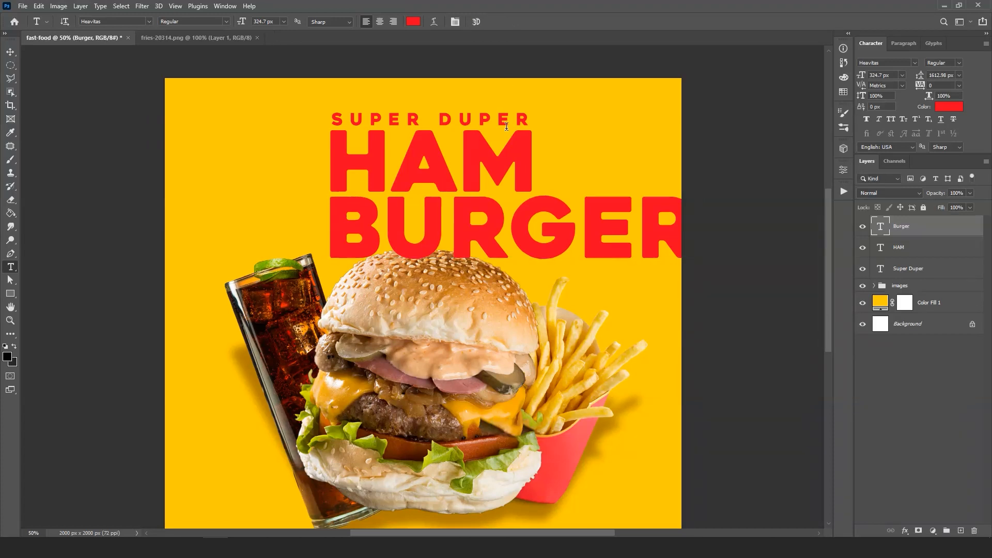
- Scale the Burger text to about 180 px to match the width of HAM, placing it directly beneath
key(ctrl+t)
drag(697, 185, 541, 226)
drag(477, 251, 474, 223)
drag(542, 191, 505, 200)
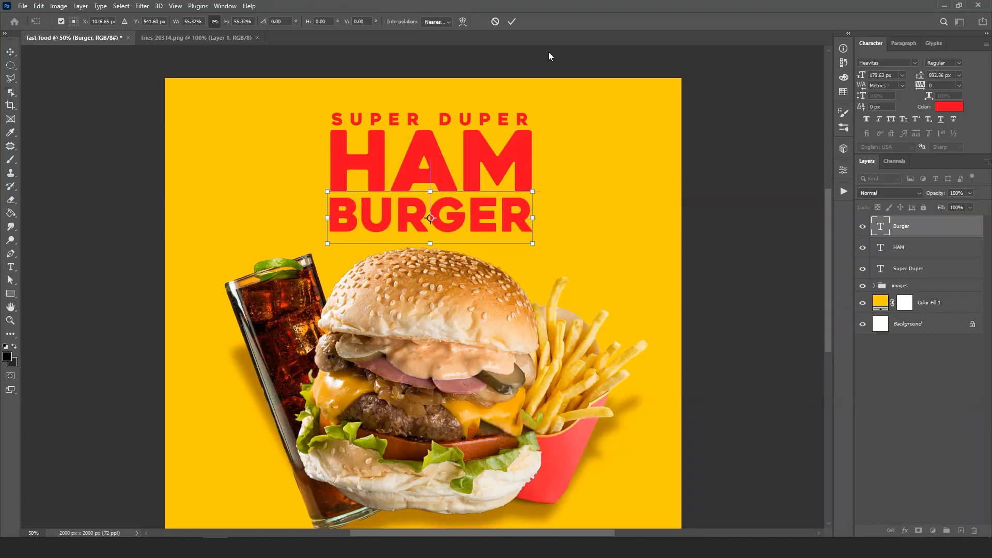
click(512, 21)
- Nudge the Burger text slightly closer to HAM and align its side edges with the heading
key(t)
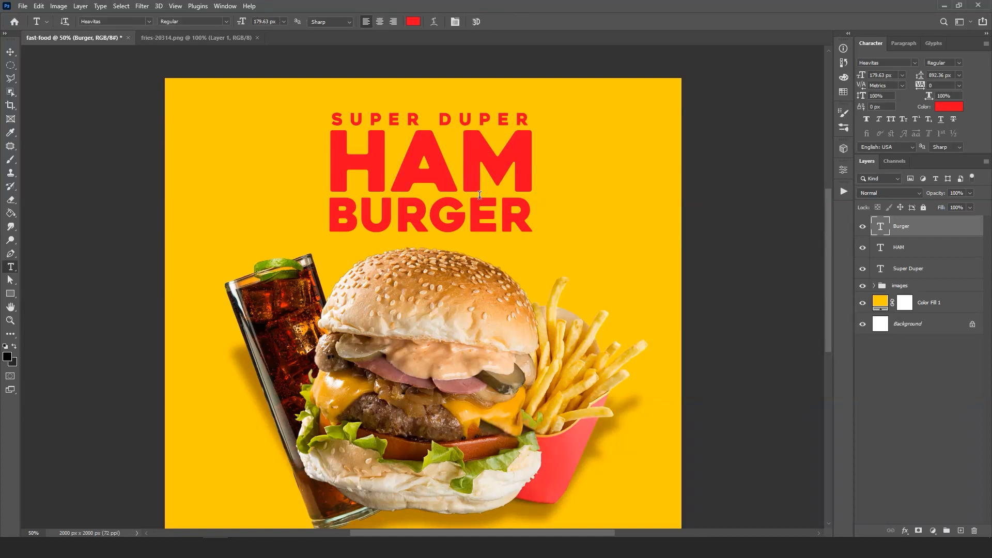
key(v)
key(Right)
key(Right)
key(Right)
key(Right)
key(Right)
key(Right)
key(Right)
key(Right)
key(Right)
key(Up)
key(Up)
key(Up)
key(Up)
key(Up)
key(Up)
key(Up)
key(Up)
key(Left)
key(Left)
key(Left)
key(Left)
key(Left)
key(Left)
key(Left)
key(Left)
key(Left)
key(Left)
key(Left)
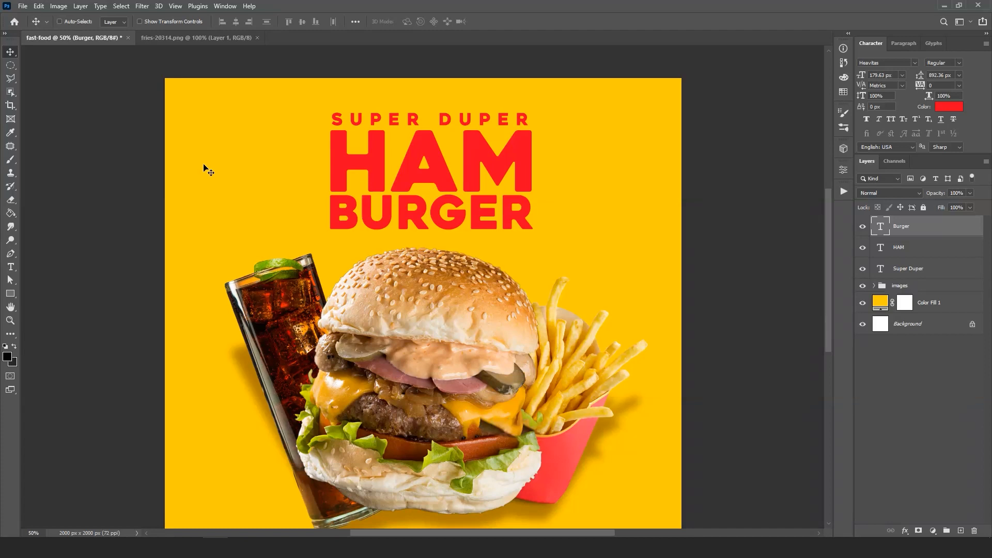
- Add a new text layer reading Today's Best Deal
click(11, 268)
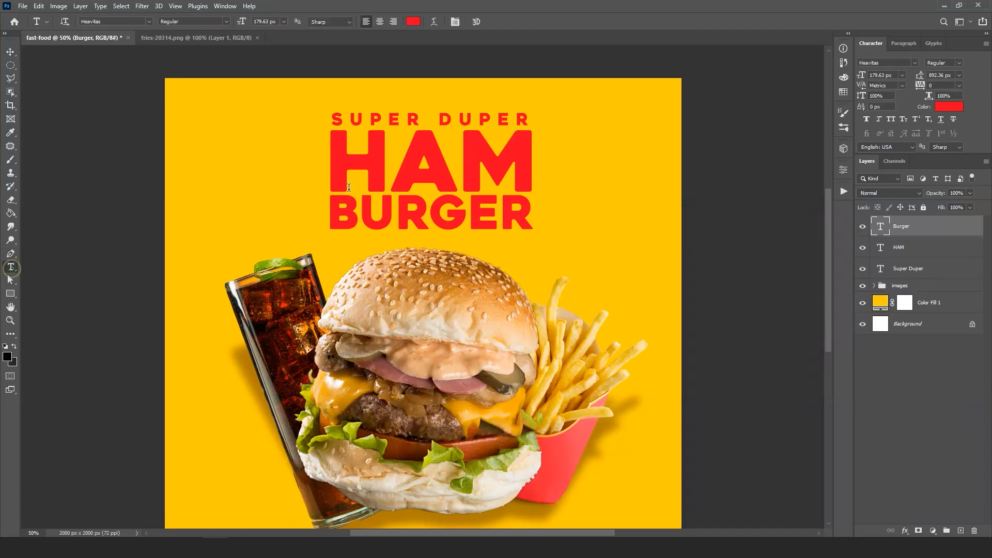
click(303, 185)
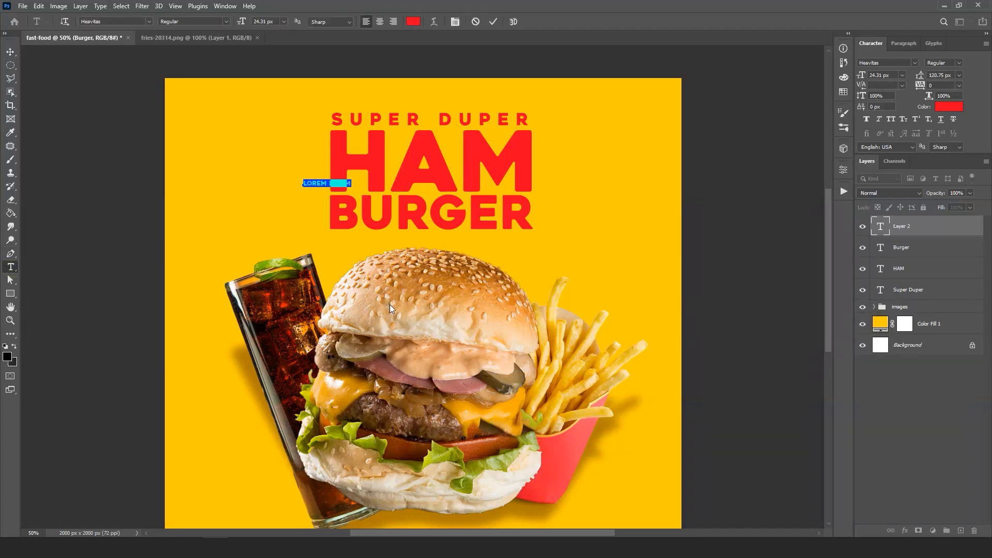
text(TODAY'S BEST DEAL)
click(493, 22)
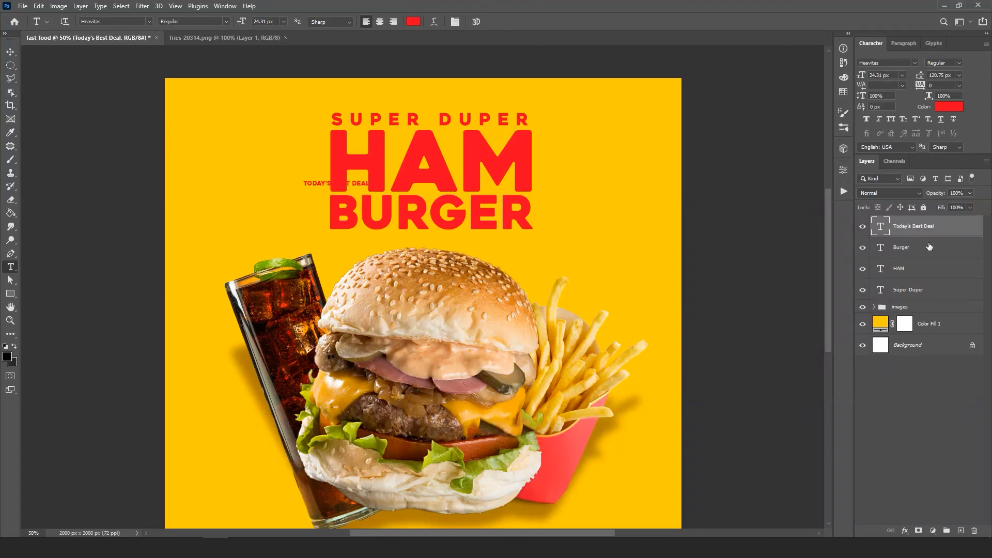
- Color the Today's Best Deal text white (#ffffff) and move it to between HAM and BURGER
click(937, 108)
drag(596, 169, 561, 138)
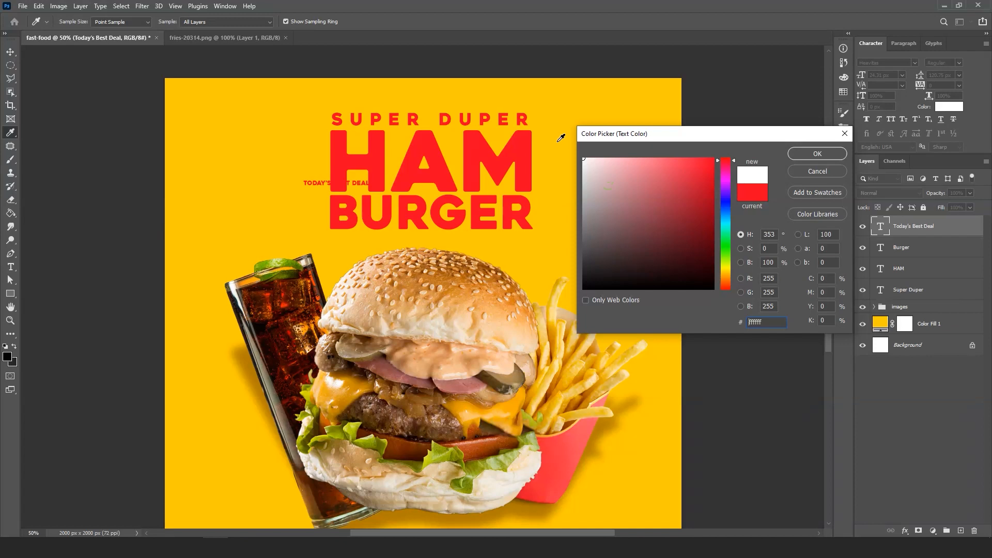
click(793, 151)
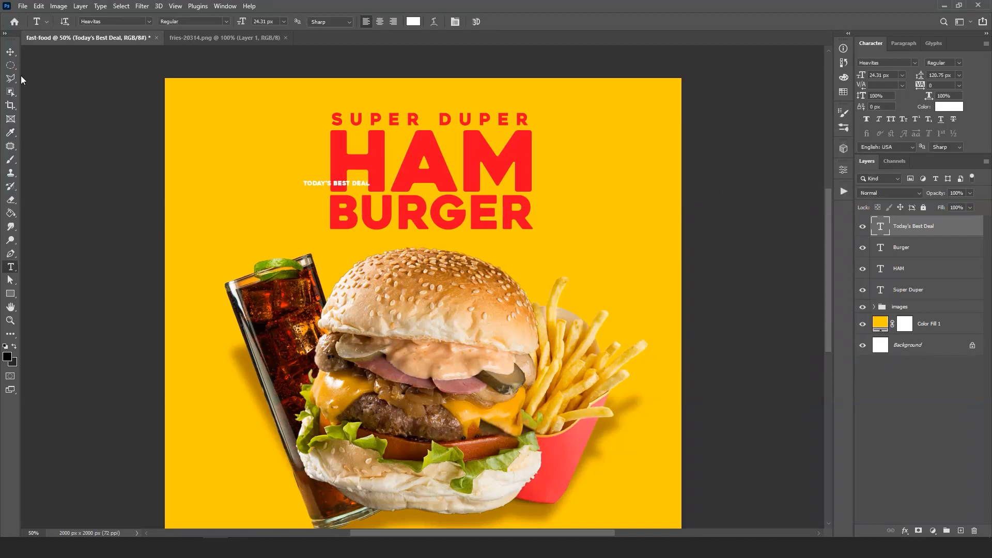
click(8, 54)
drag(320, 183, 421, 191)
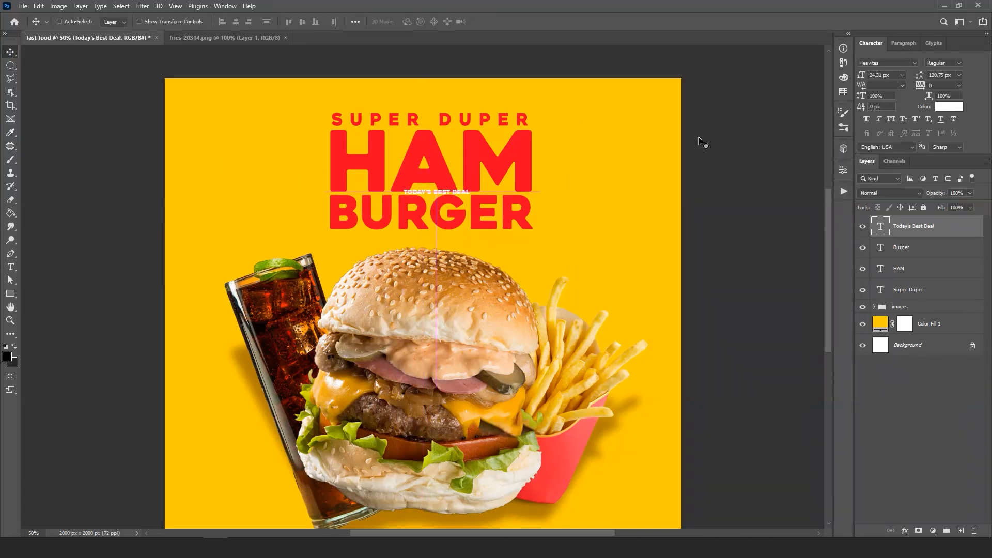
- Set the font of the Today's Best Deal text to Heatwood Regular
click(912, 61)
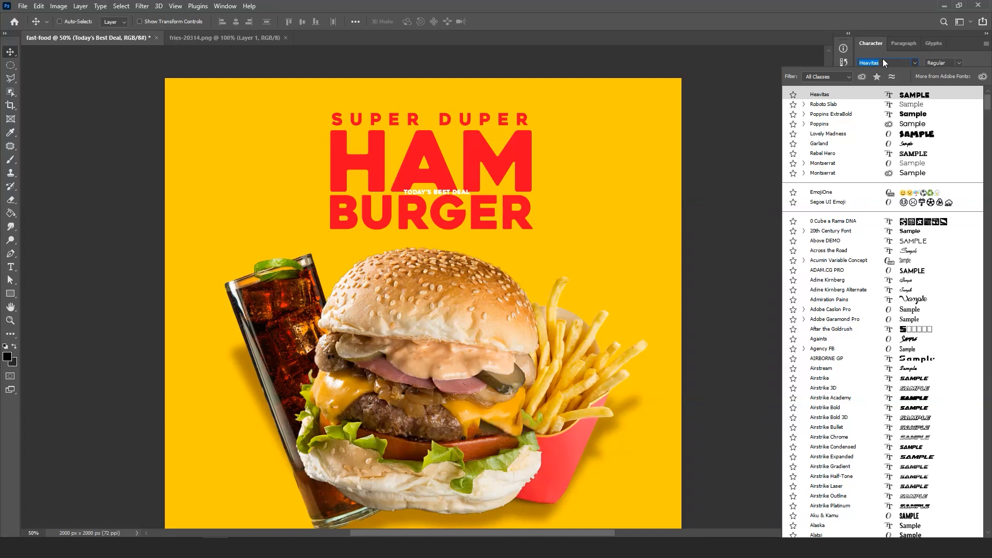
text(heat)
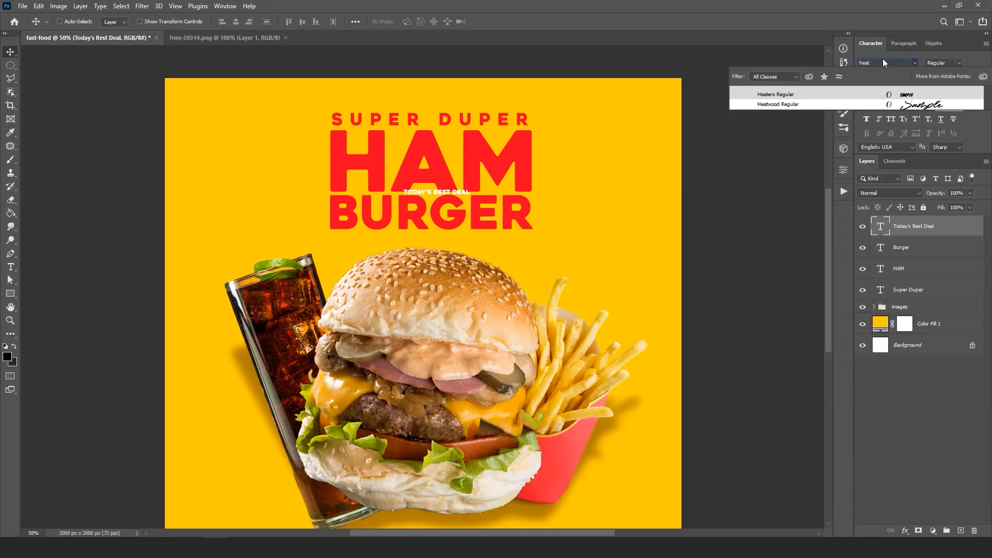
click(805, 104)
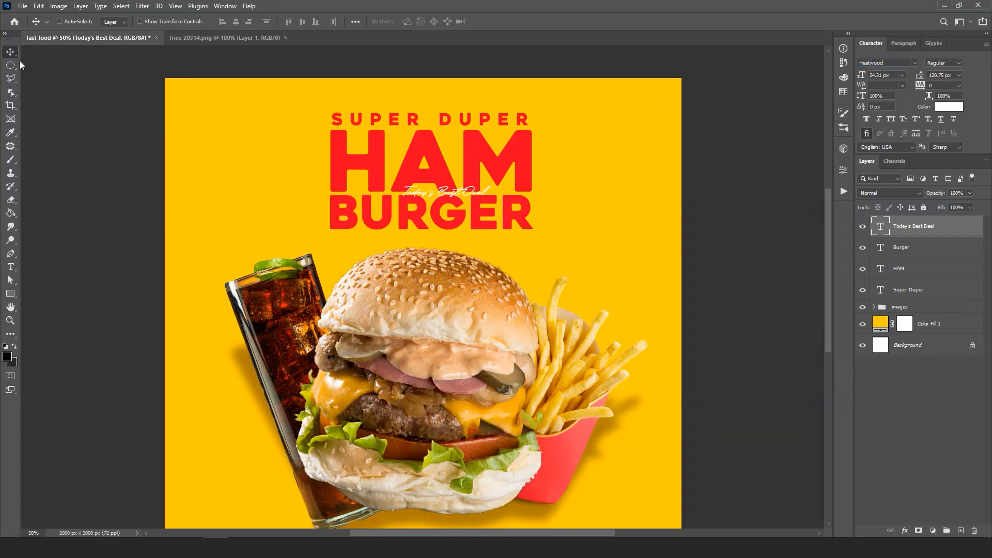
- Scale the Today's Best Deal text to about 58 px and place it overlapping the lower edge of BURGER
key(ctrl+t)
drag(491, 185, 603, 106)
drag(532, 190, 459, 245)
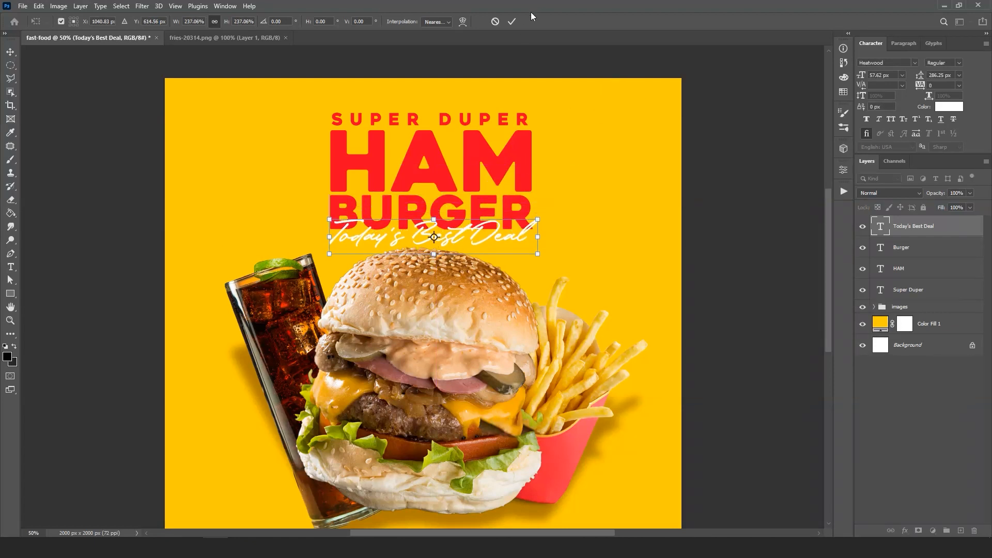
click(513, 22)
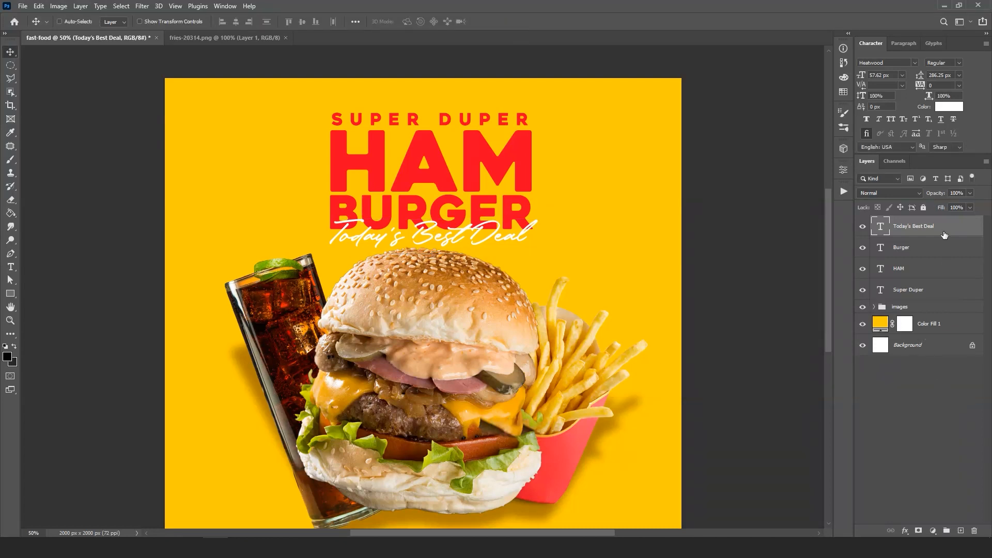
- Give Today's Best Deal a brown Multiply drop shadow without global light: 47% opacity, 90° angle, 12 px distance, 13 px size
click(903, 532)
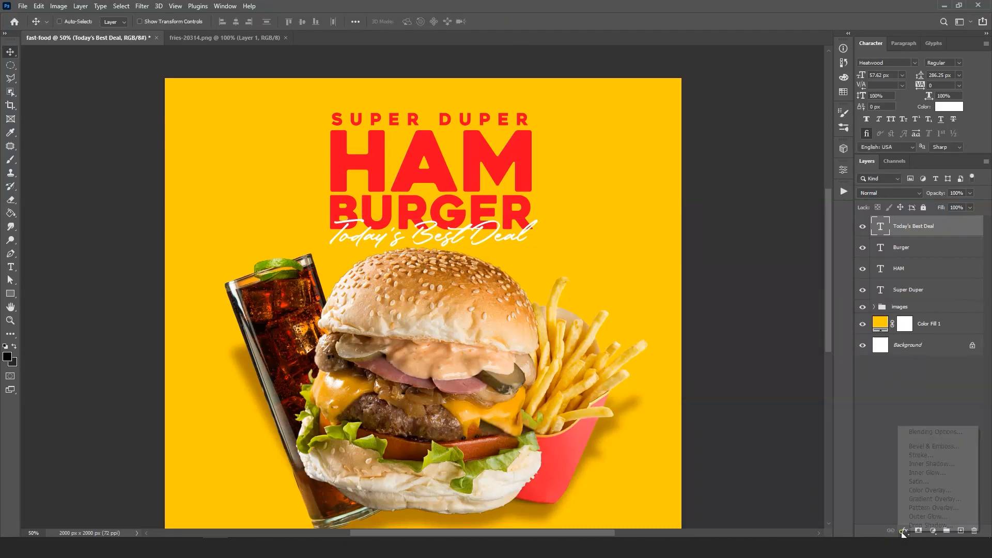
click(906, 532)
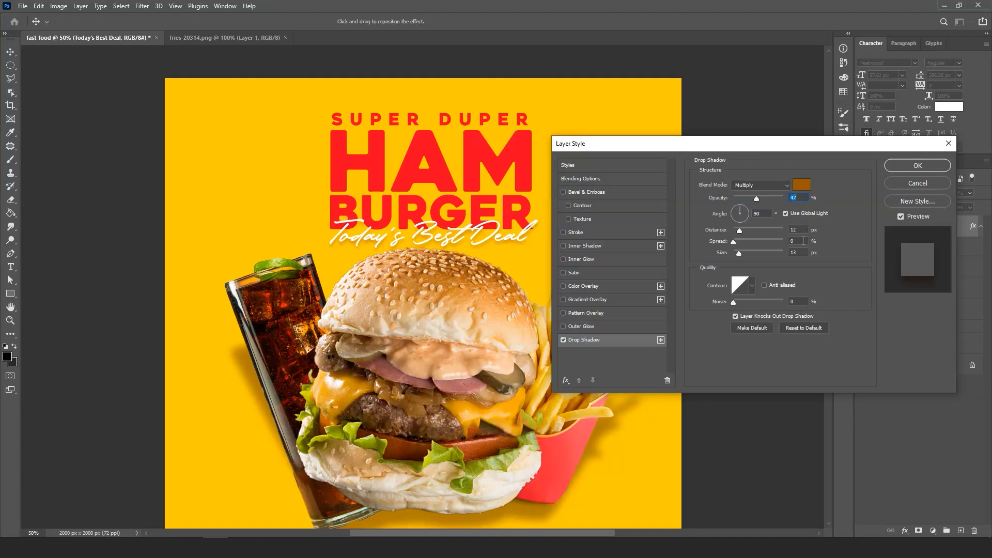
click(786, 214)
click(916, 166)
- Group the four text layers from Today's Best Deal down to Super Duper and name the group heading
scroll(602, 234, down, 1)
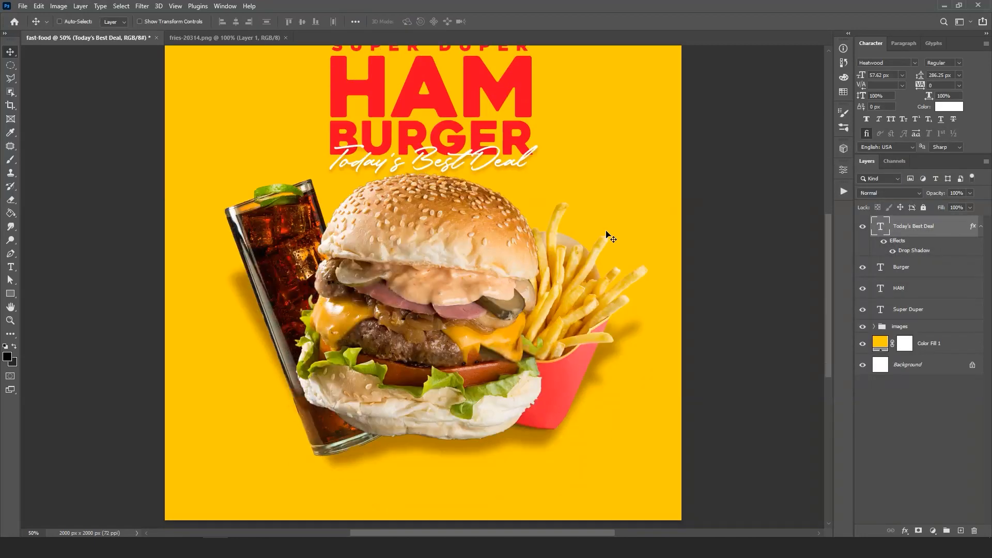
scroll(611, 237, up, 1)
scroll(611, 237, down, 1)
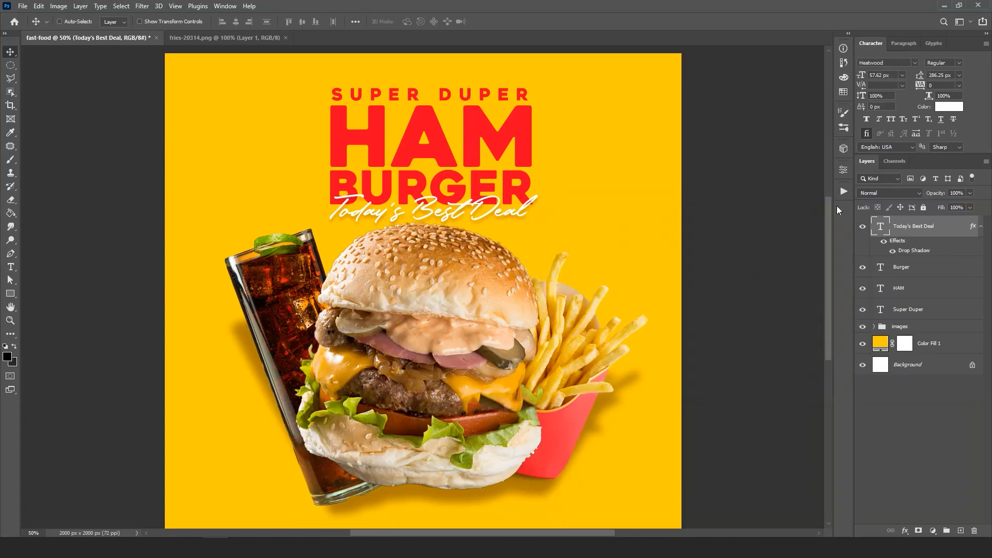
click(981, 227)
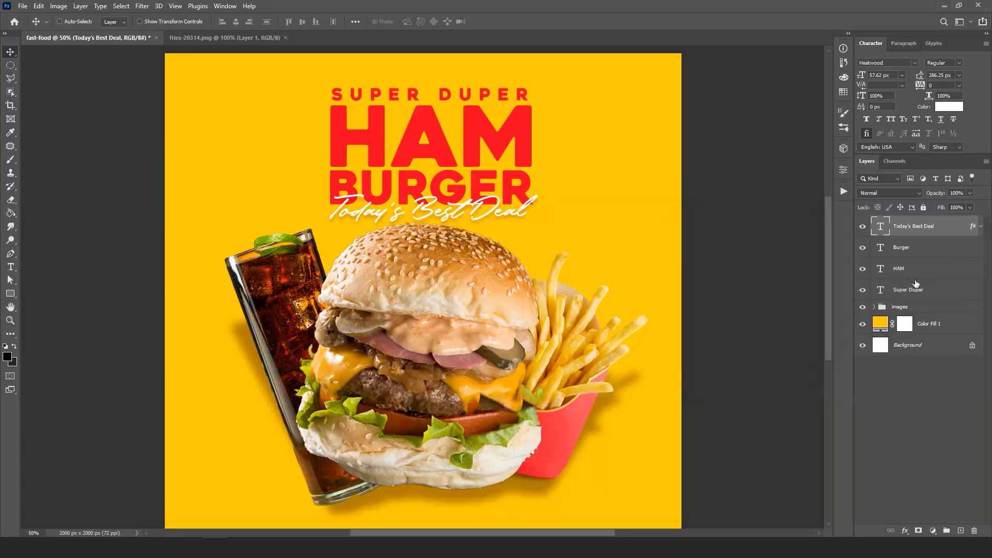
shift+click(924, 290)
key(ctrl+g)
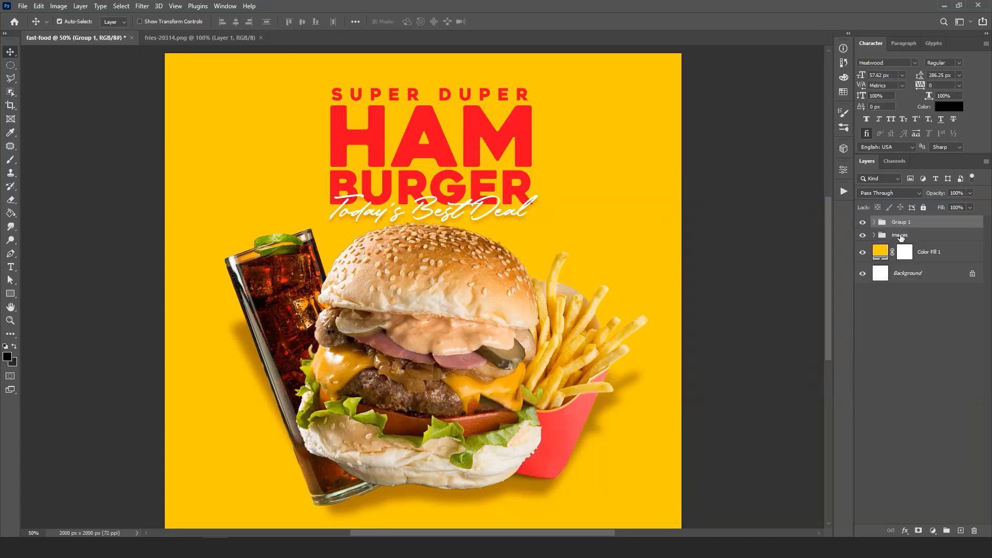
double_click(908, 222)
text(t)
text(heading)
key(Return)
- Nudge the heading group slightly upward on the banner
scroll(517, 195, down, 3)
scroll(519, 195, up, 5)
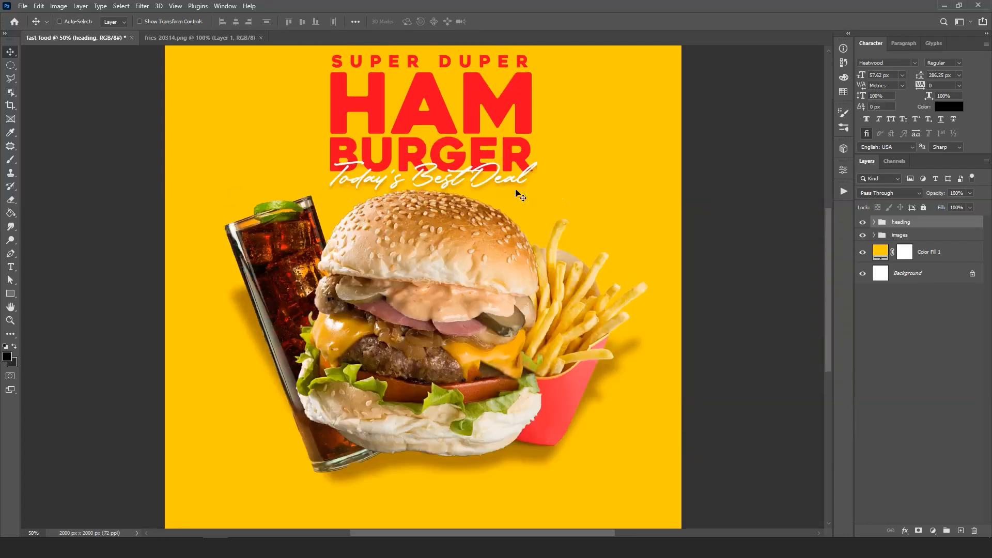
key(shift+Up)
key(shift+Up)
key(shift+Up)
key(shift+Up)
key(shift+Down)
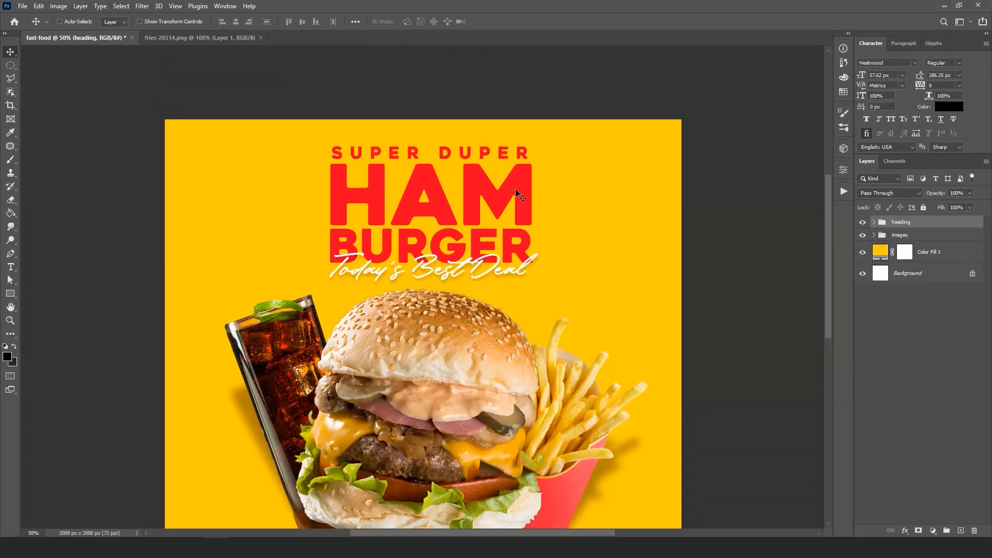
- Scale the images group down to about 95%
click(909, 234)
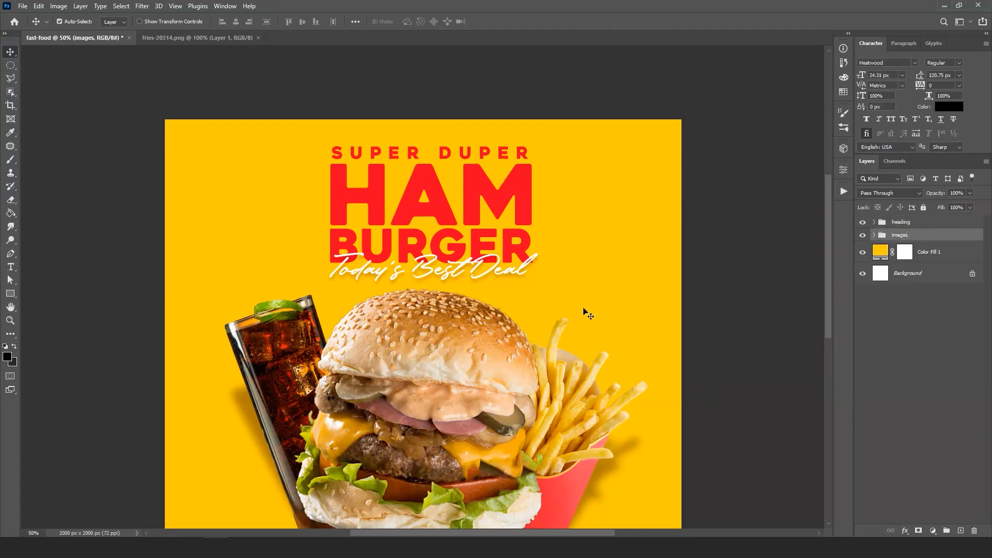
key(ctrl+t)
click(571, 210)
drag(647, 285, 627, 302)
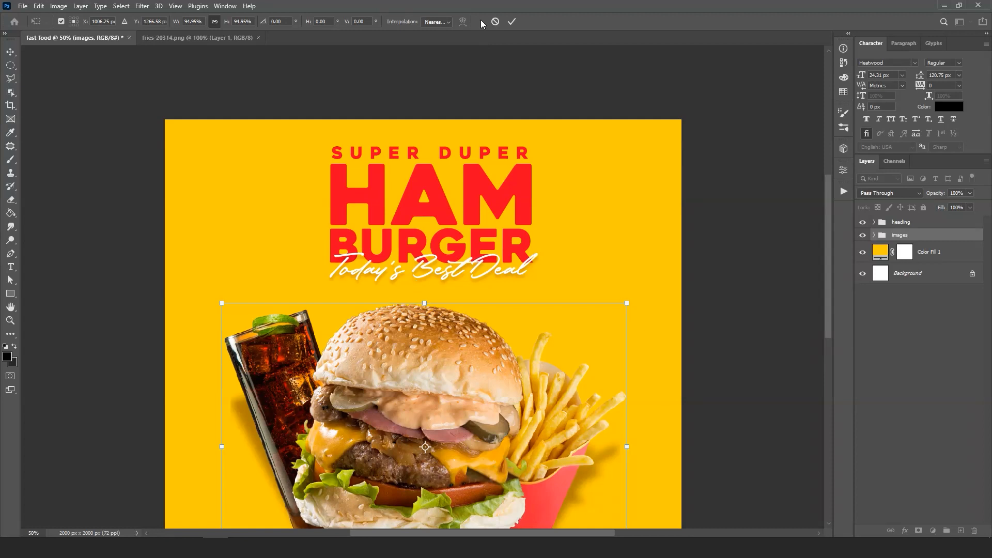
click(512, 21)
- Move the images group slightly upward, closer to the heading
scroll(467, 235, down, 3)
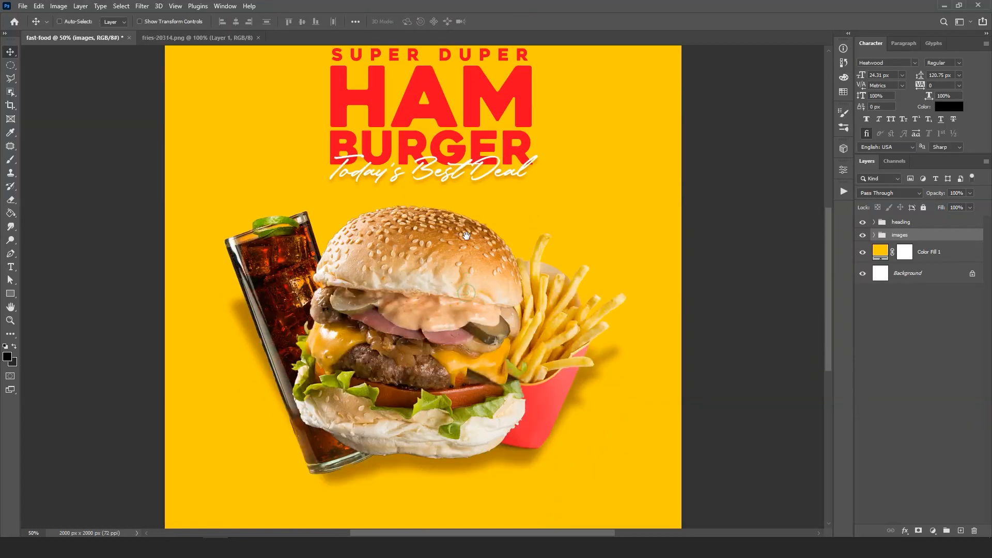
drag(456, 338, 457, 316)
scroll(449, 325, down, 3)
scroll(437, 342, up, 2)
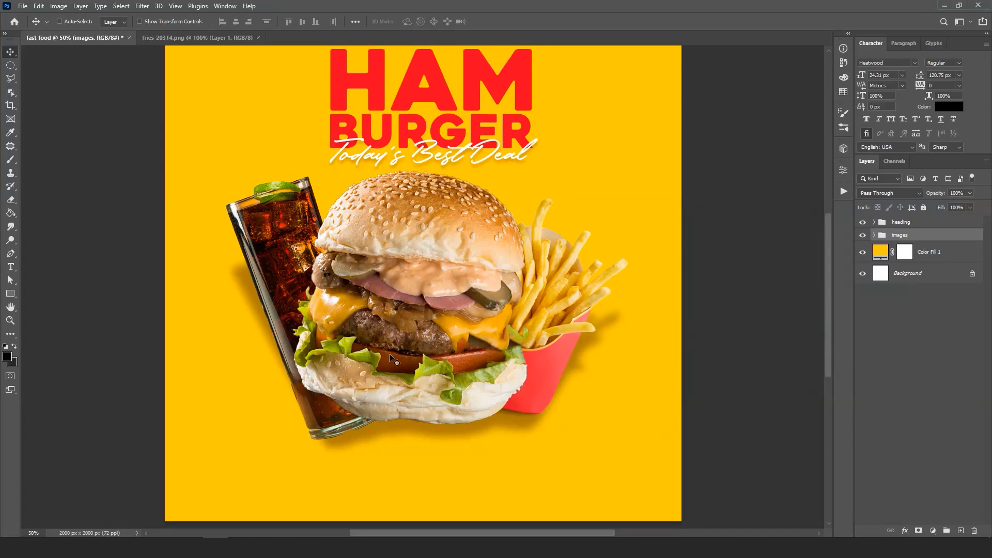
scroll(394, 356, down, 1)
scroll(394, 356, up, 3)
scroll(395, 355, down, 2)
- Add a solid color fill layer in dark gray #333333 directly above the yellow Color Fill 1 layer
click(928, 260)
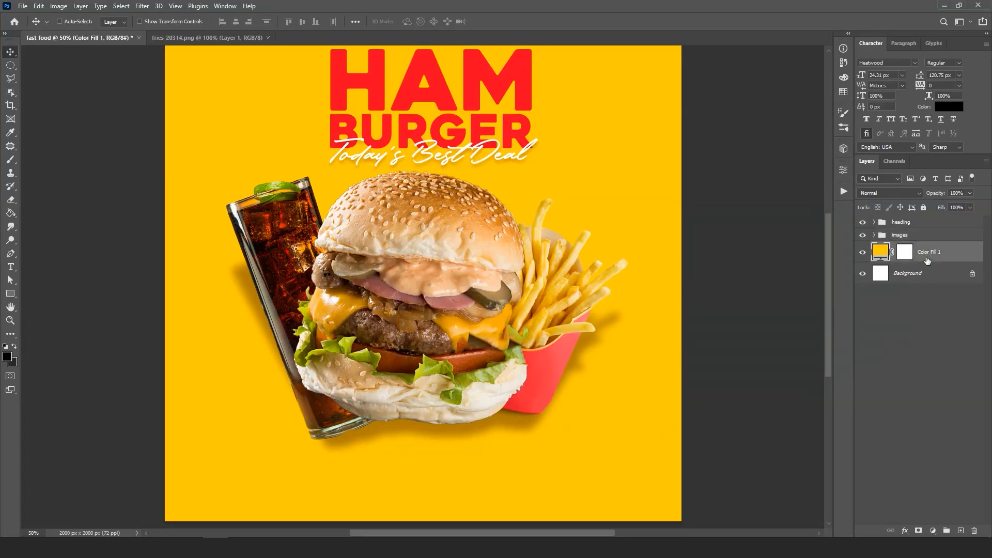
click(933, 531)
click(944, 351)
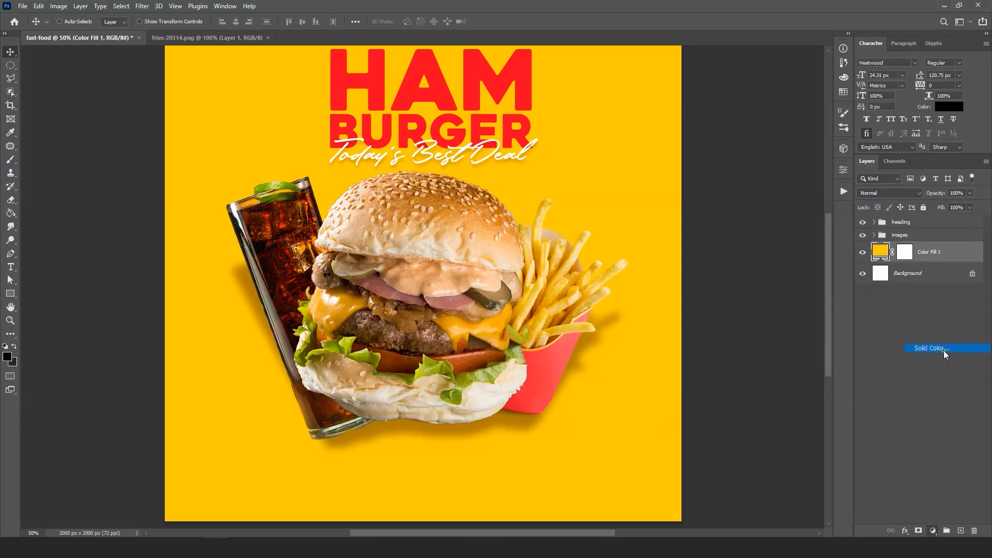
text(333333)
click(833, 155)
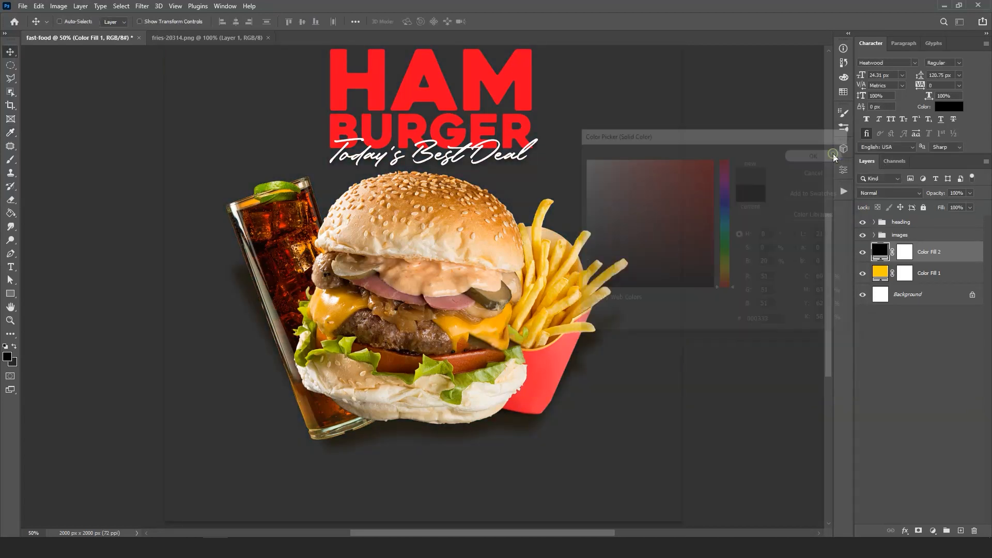
- Select the lower part of the banner with the Polygonal Lasso, its top edge slanting upward to the right across the burger's base
scroll(402, 298, down, 2)
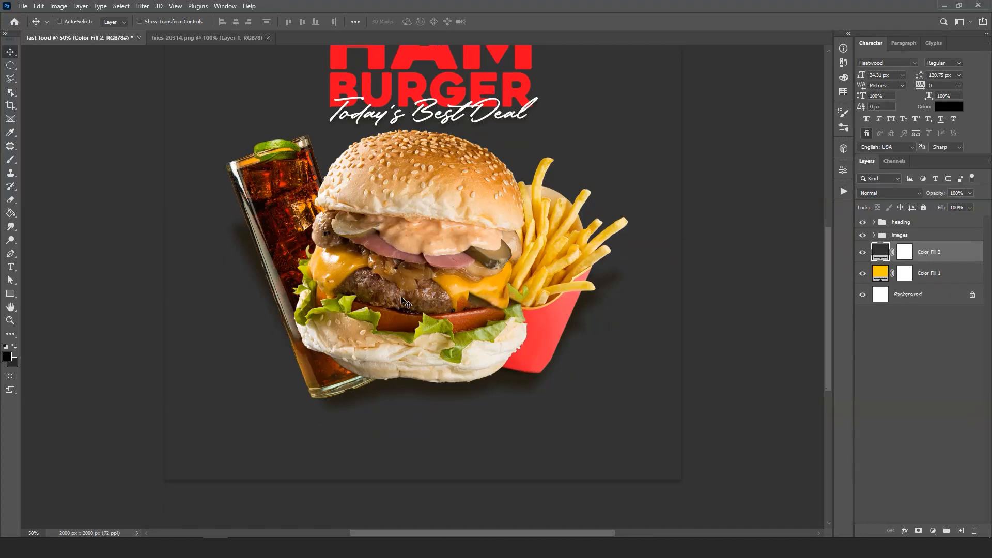
scroll(402, 299, down, 1)
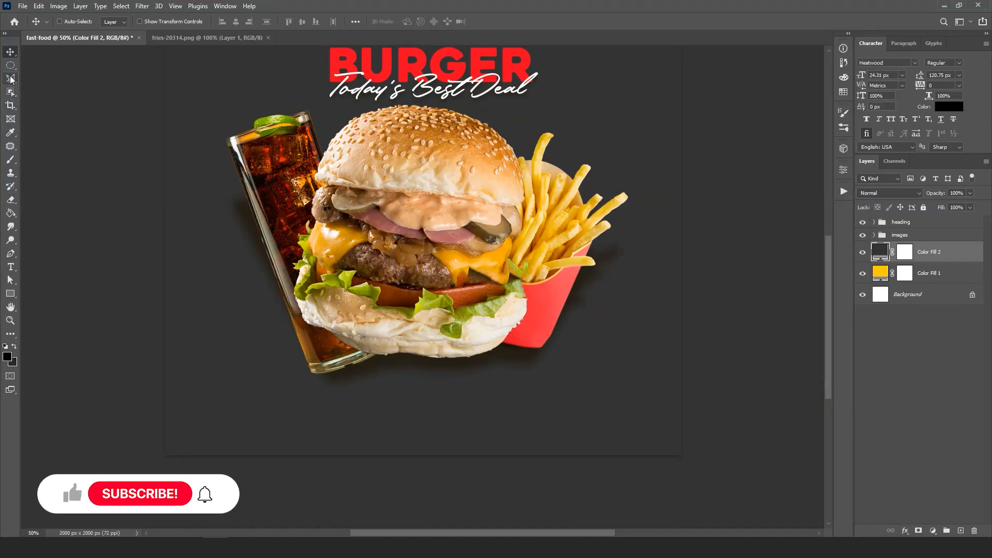
click(10, 77)
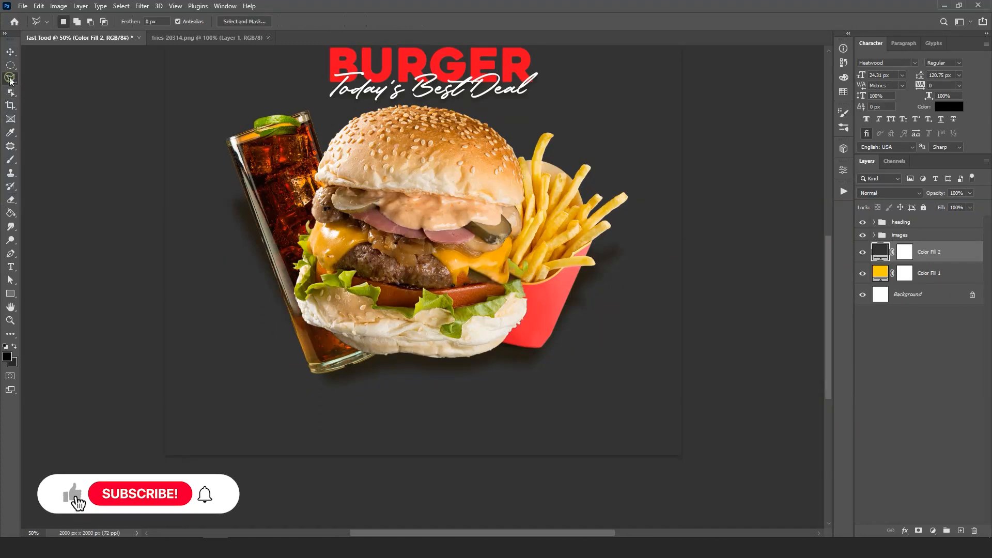
click(154, 386)
click(711, 314)
click(710, 479)
click(115, 495)
click(157, 388)
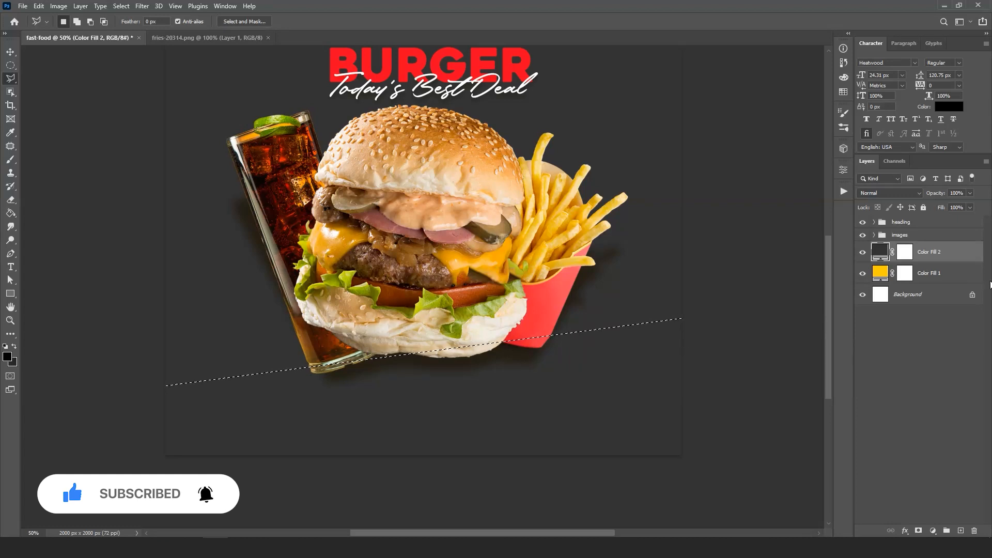
- Fill the selected slanted lower area of the Color Fill 2 layer mask with black using the Paint Bucket, and clear the selection
click(901, 253)
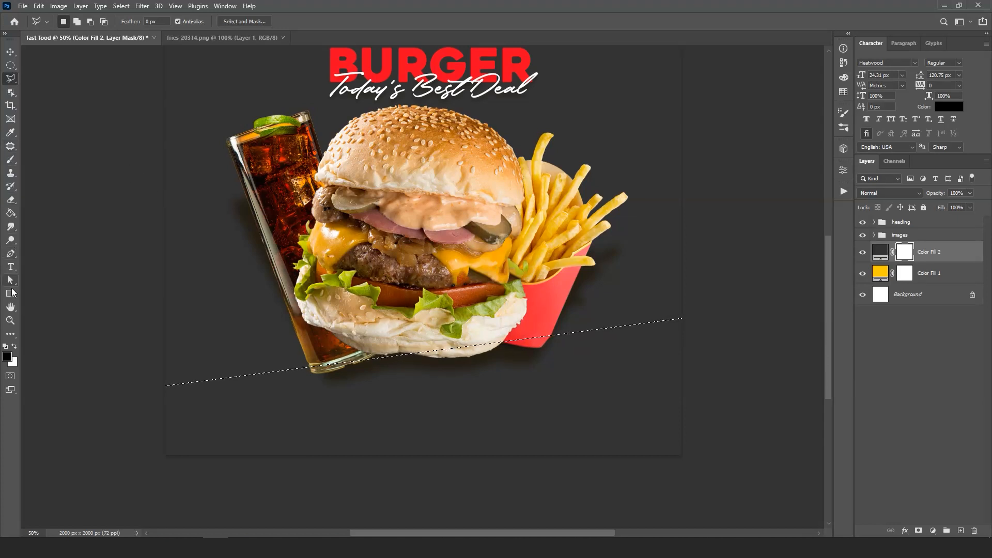
click(10, 212)
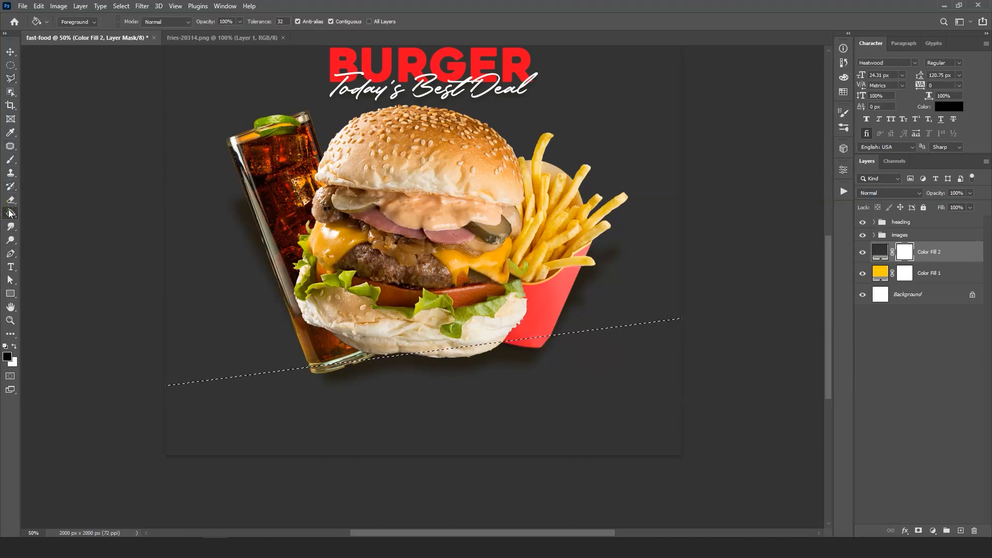
click(388, 409)
key(ctrl+d)
scroll(582, 300, up, 3)
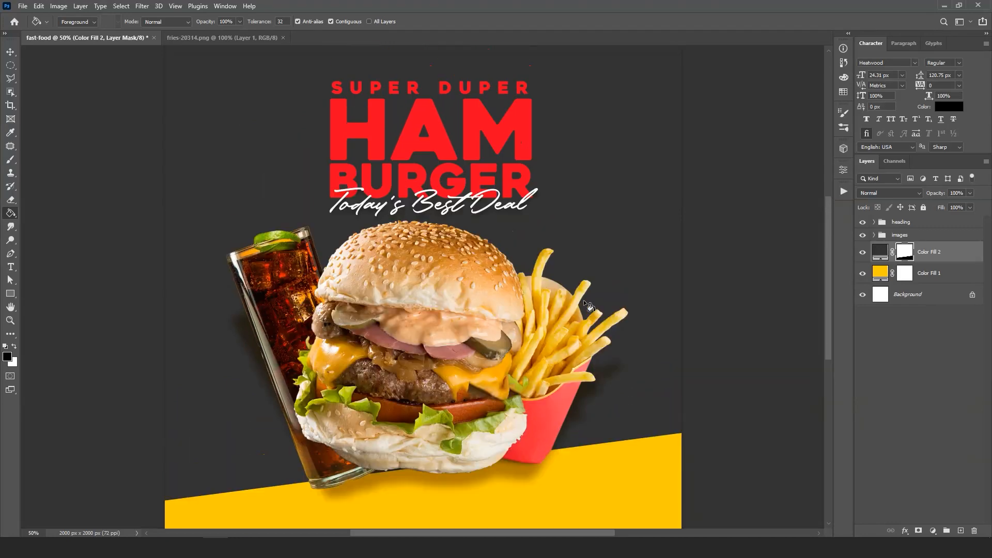
- Move the images group slightly downward, away from the heading
scroll(584, 299, down, 2)
click(900, 235)
key(v)
scroll(437, 279, down, 1)
drag(437, 278, 439, 291)
- Enlarge the heading group proportionally from its upper-left corner until the tagline nearly reaches the top bun
click(910, 223)
scroll(715, 324, up, 1)
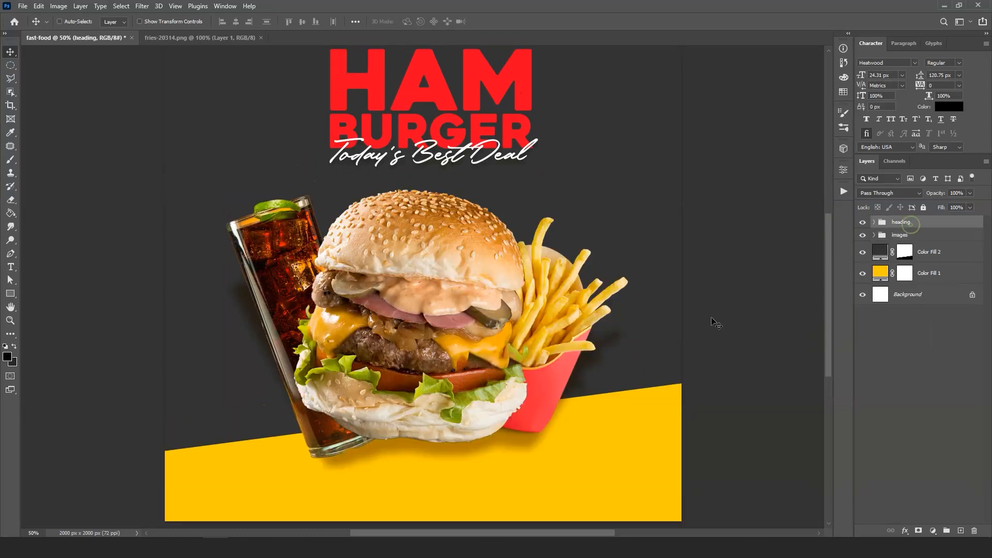
scroll(716, 323, up, 1)
scroll(439, 191, up, 1)
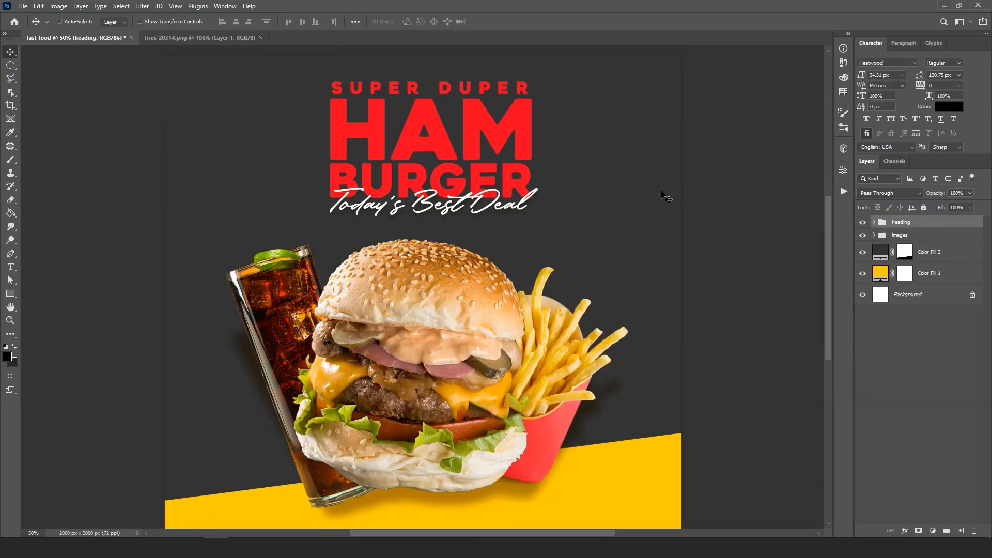
key(ctrl+t)
drag(538, 219, 577, 245)
click(514, 22)
- Center the heading group horizontally on the whole canvas and clear the selection
key(ctrl+a)
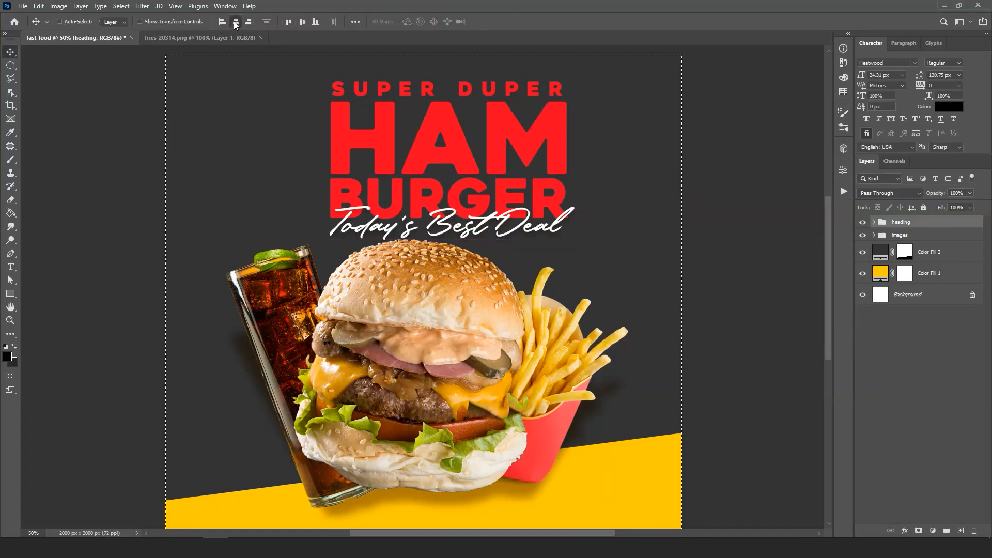
click(236, 22)
key(ctrl+d)
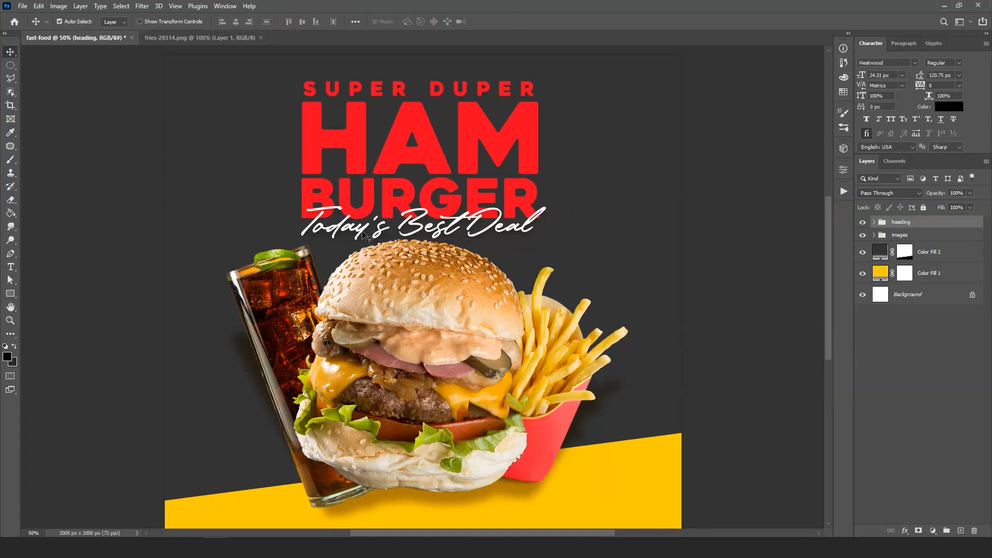
- Invert the Color Fill 2 layer mask so the dark gray covers only the slanted base beneath the food
scroll(367, 236, down, 3)
click(905, 253)
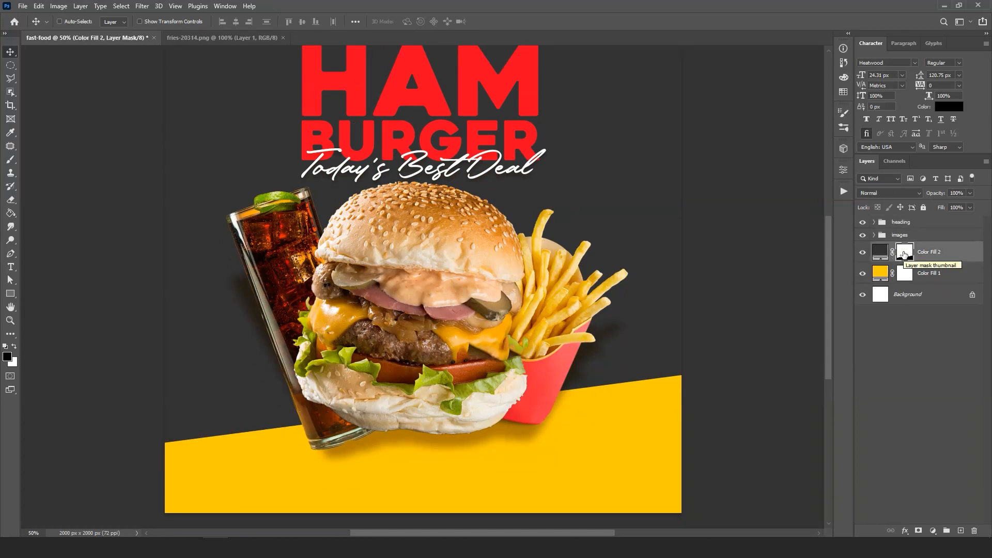
key(ctrl+i)
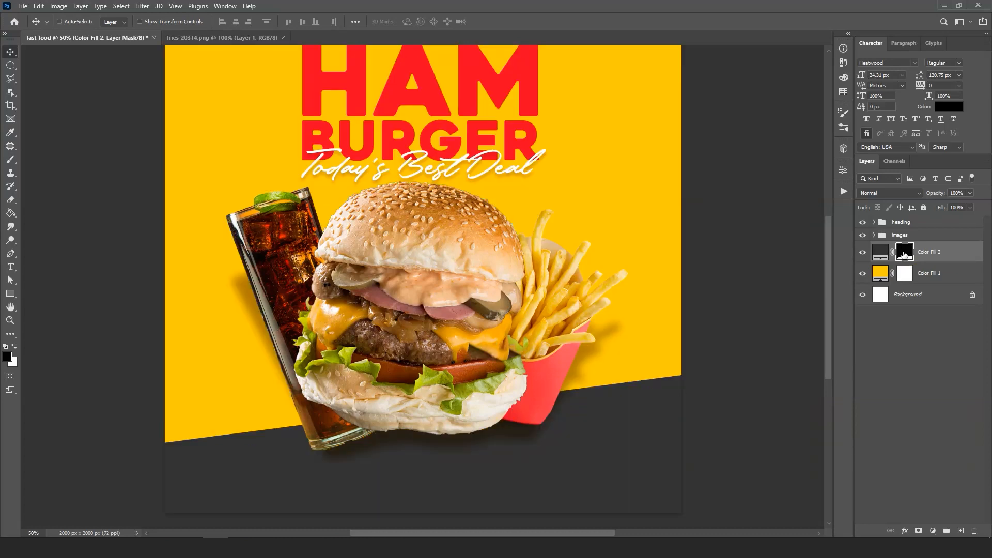
scroll(499, 260, up, 4)
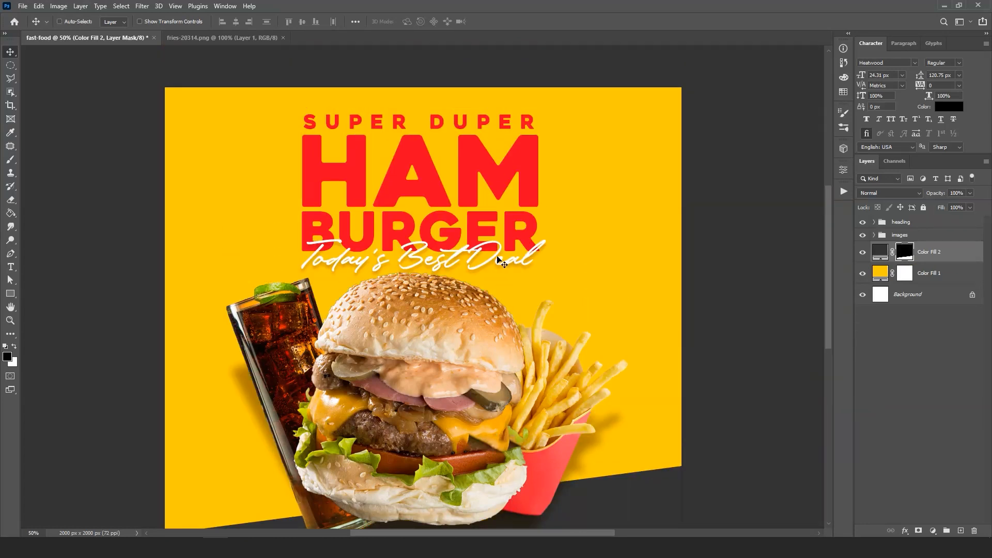
scroll(500, 260, down, 5)
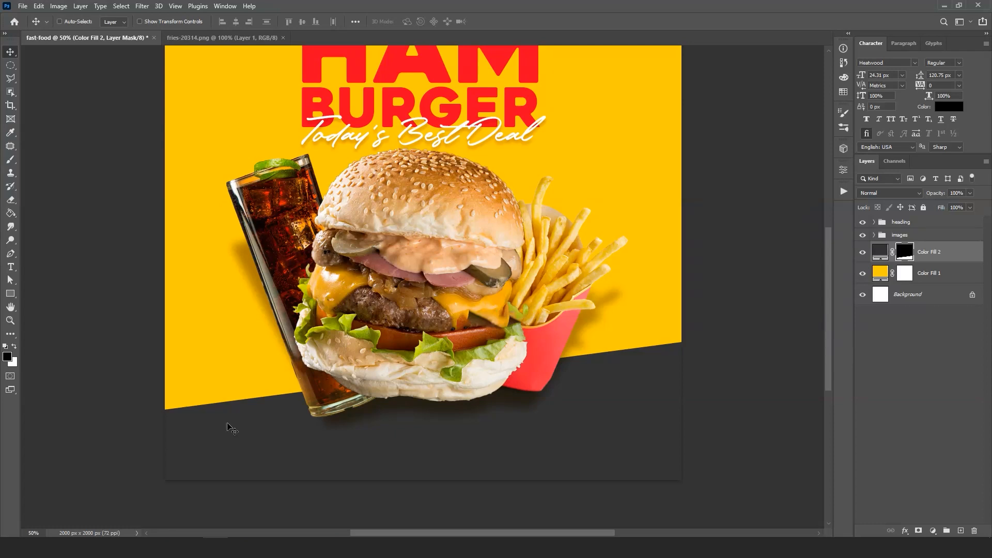
- Place the cheeseburger icon from the assets folder into the banner at full size, over the fries
click(95, 548)
click(377, 212)
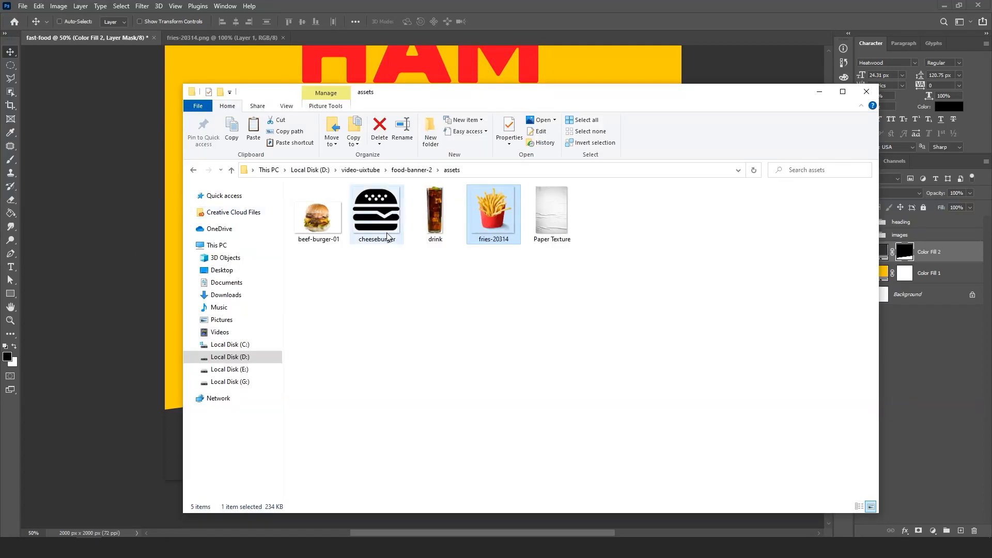
drag(281, 93, 508, 92)
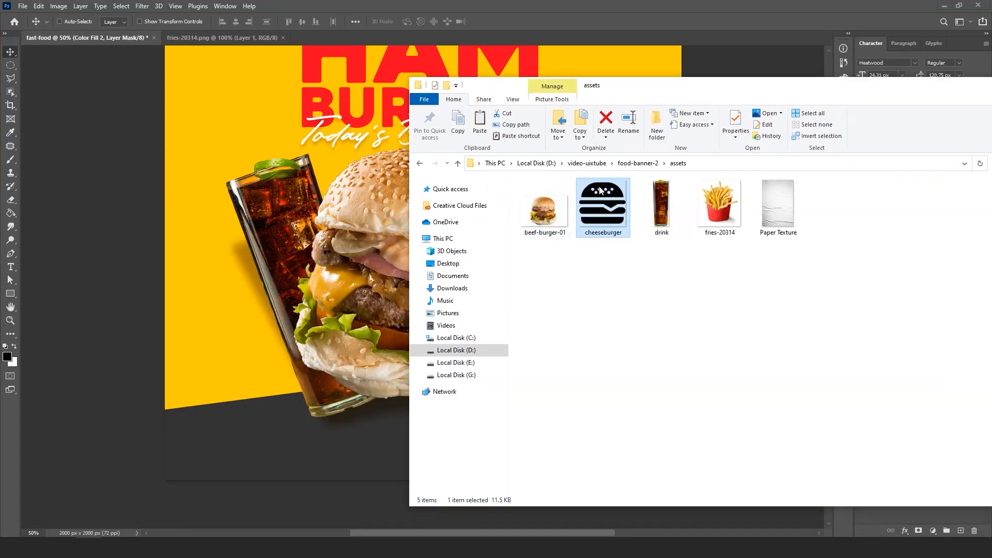
click(269, 423)
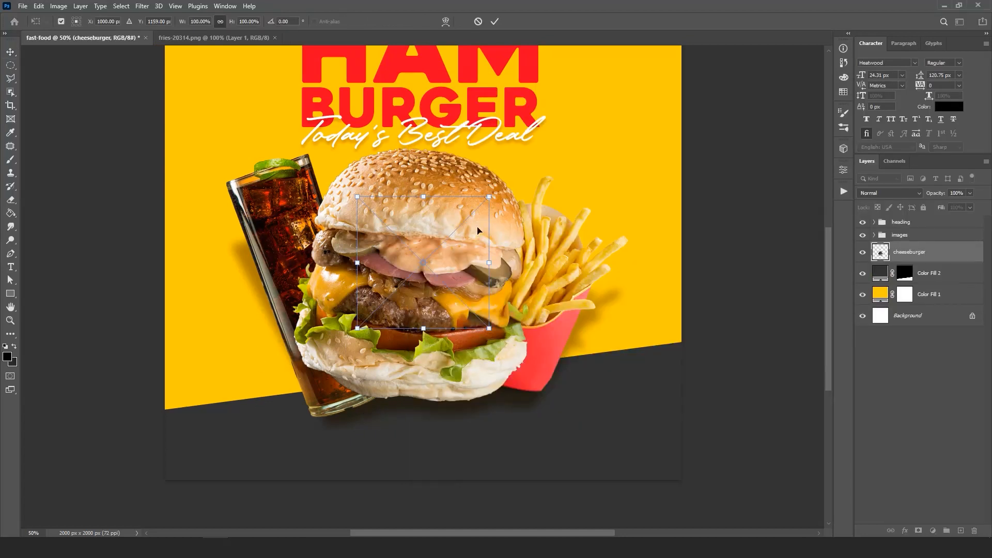
drag(444, 233, 599, 169)
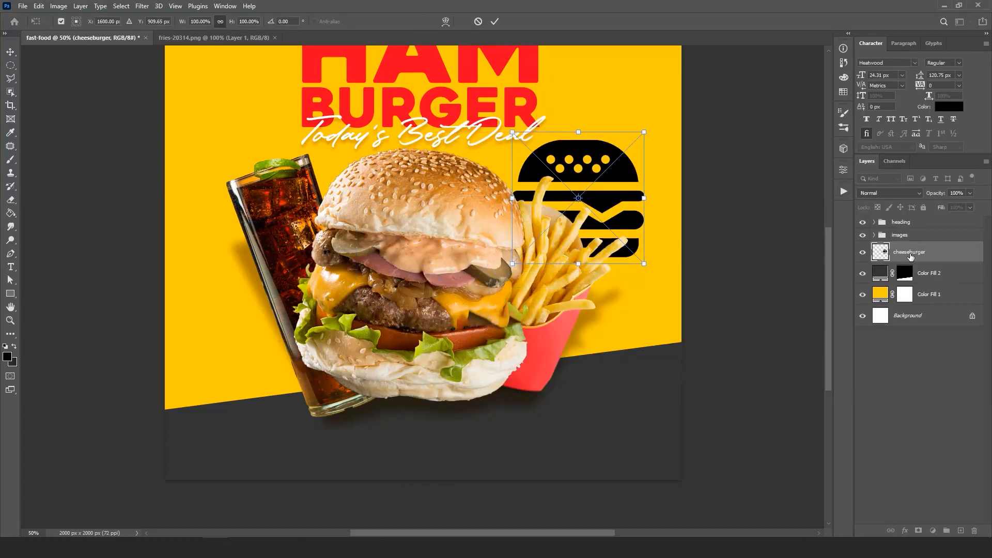
key(Return)
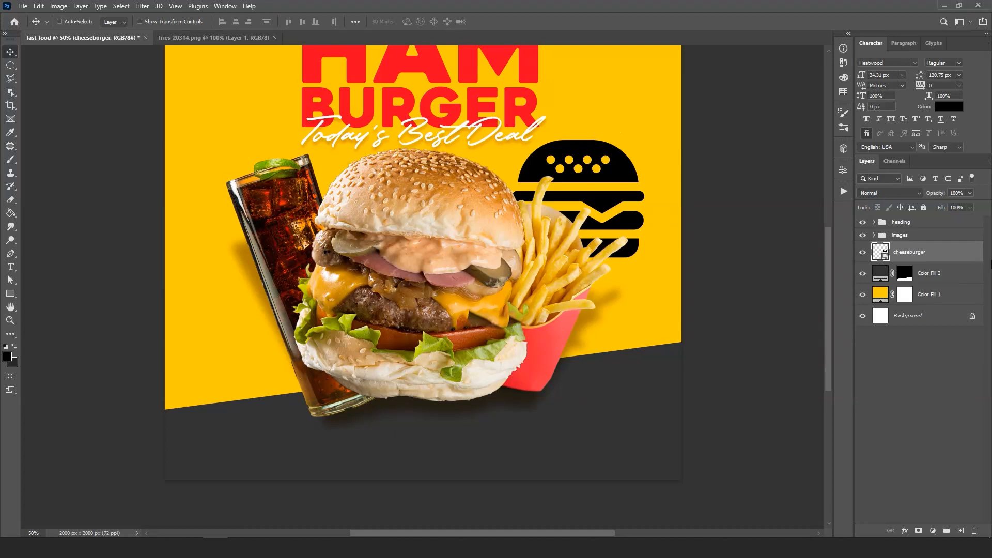
- Move the cheeseburger layer above the heading group and scale the icon to about 22% in the lower-left corner of the dark base
drag(950, 255, 936, 221)
drag(618, 150, 290, 352)
key(ctrl+t)
drag(298, 331, 203, 438)
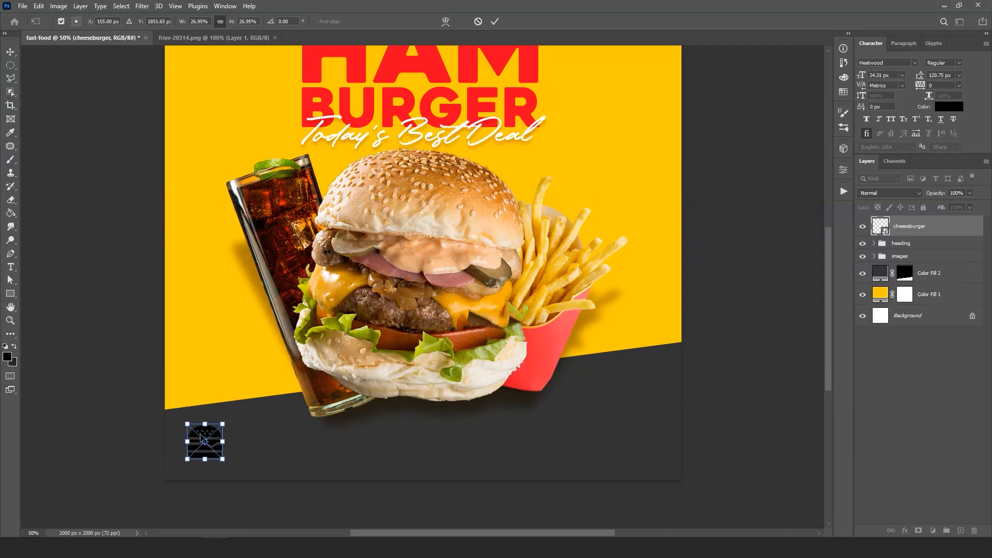
key(ctrl+plus)
drag(411, 163, 473, 75)
drag(219, 381, 208, 391)
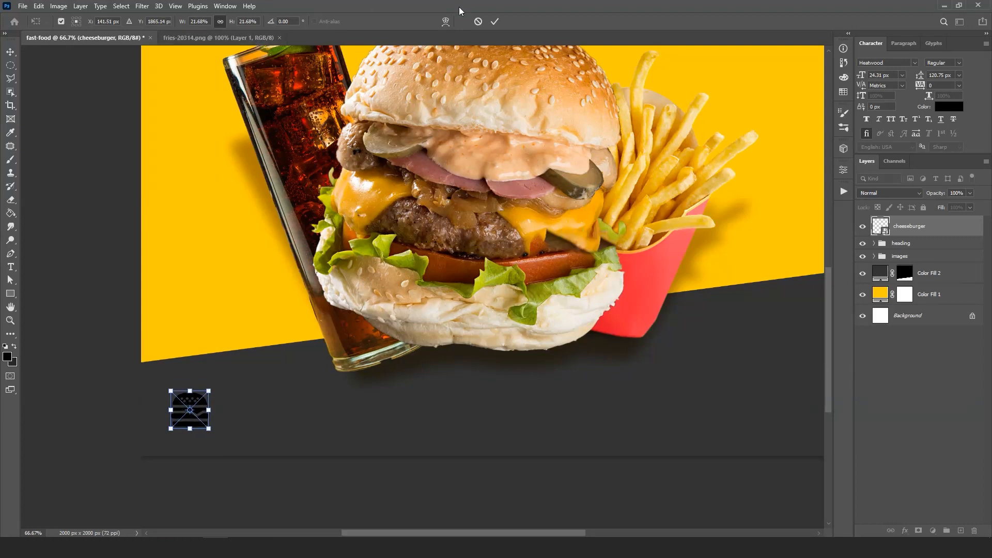
click(495, 22)
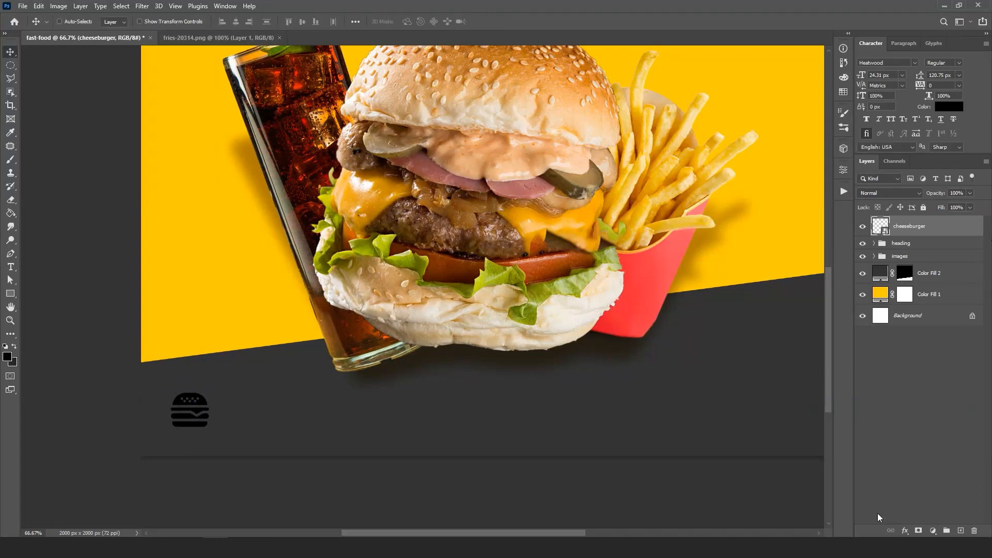
- Apply a Color Overlay to the cheeseburger icon in the background yellow #ffcc00, with Normal blend mode and 100% opacity
click(905, 531)
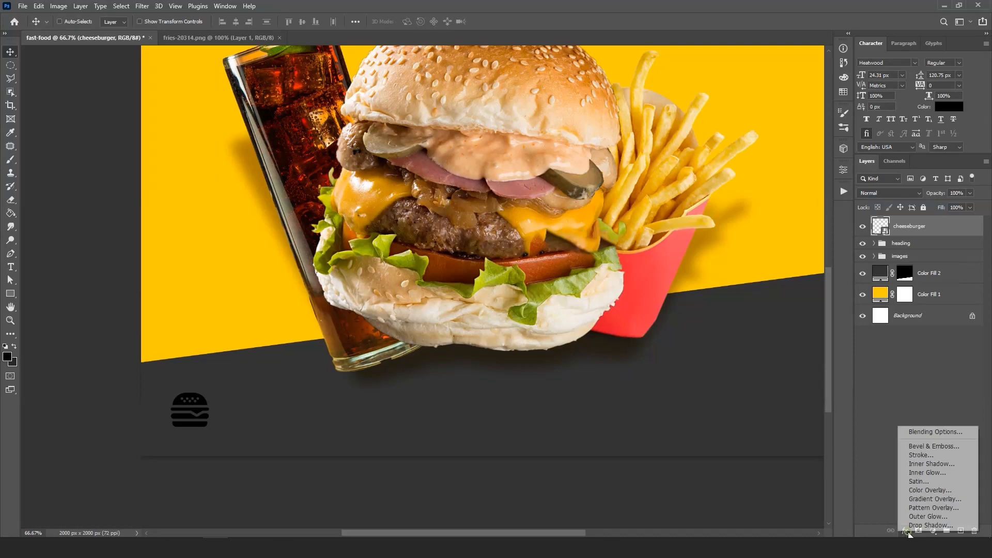
click(953, 495)
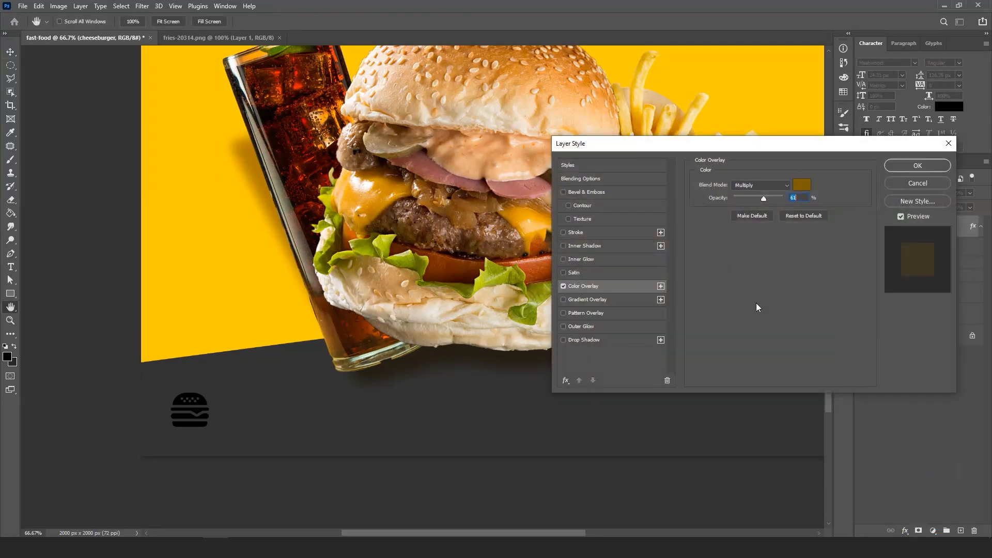
click(802, 186)
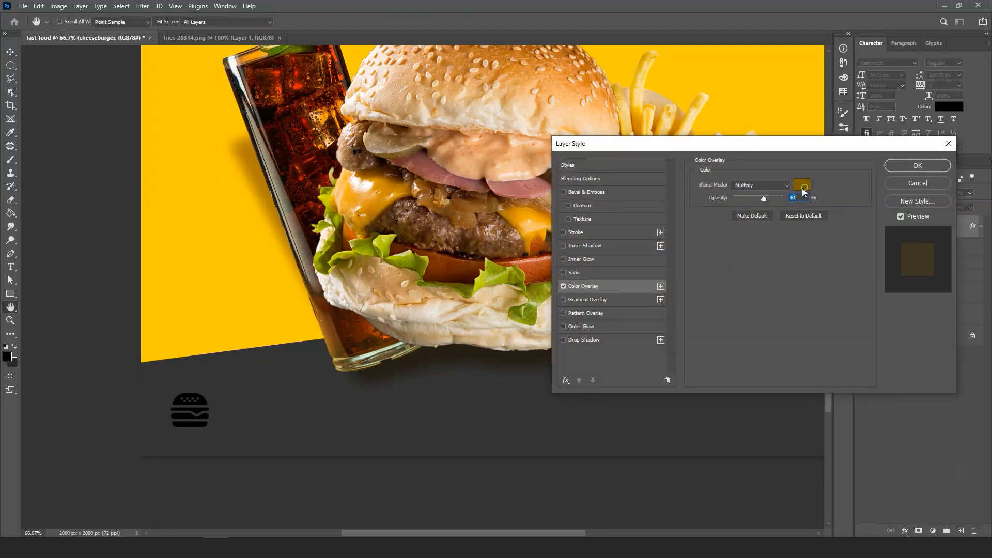
click(198, 206)
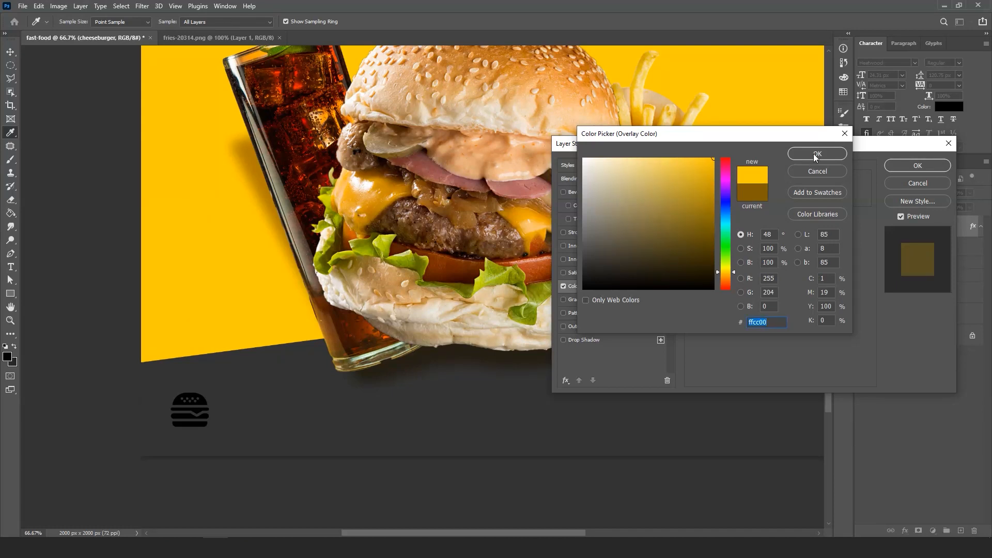
click(815, 155)
click(760, 185)
click(744, 185)
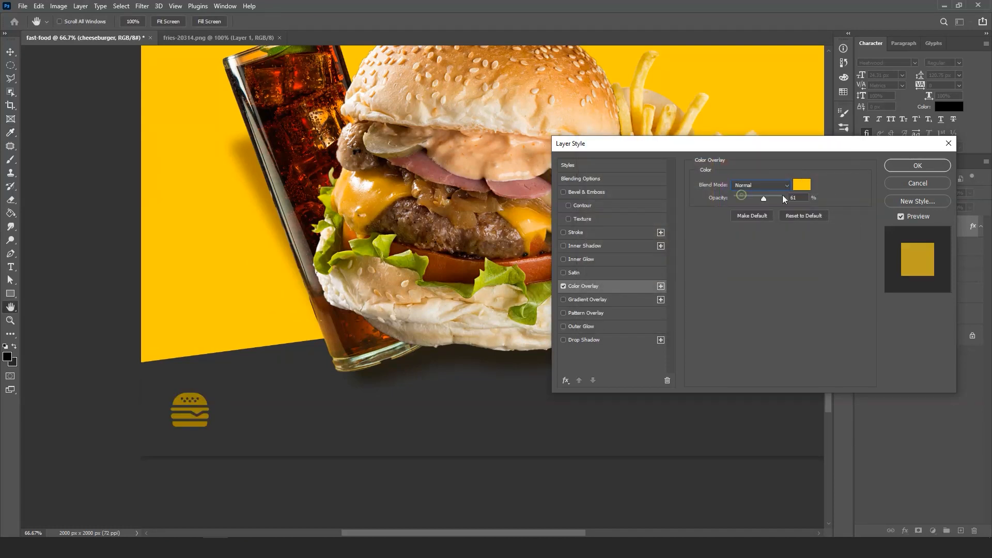
drag(770, 199, 783, 198)
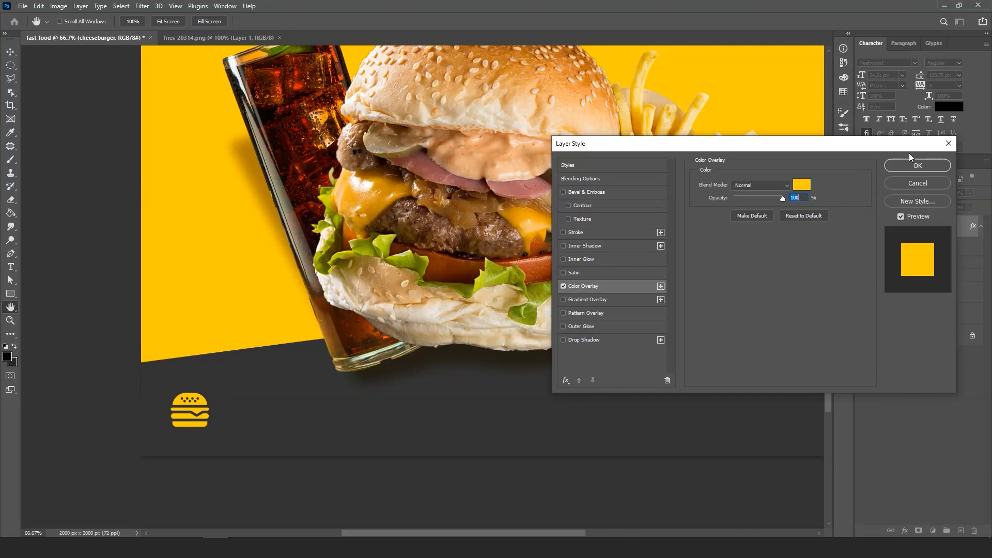
click(904, 165)
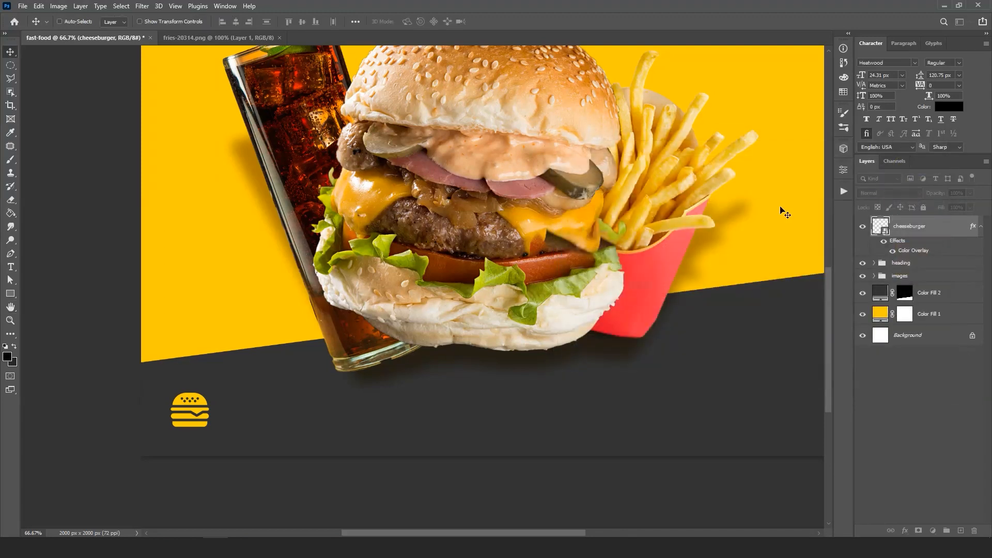
- Add the text "HUM Burger" on two lines beside the cheeseburger icon on the dark base
click(10, 267)
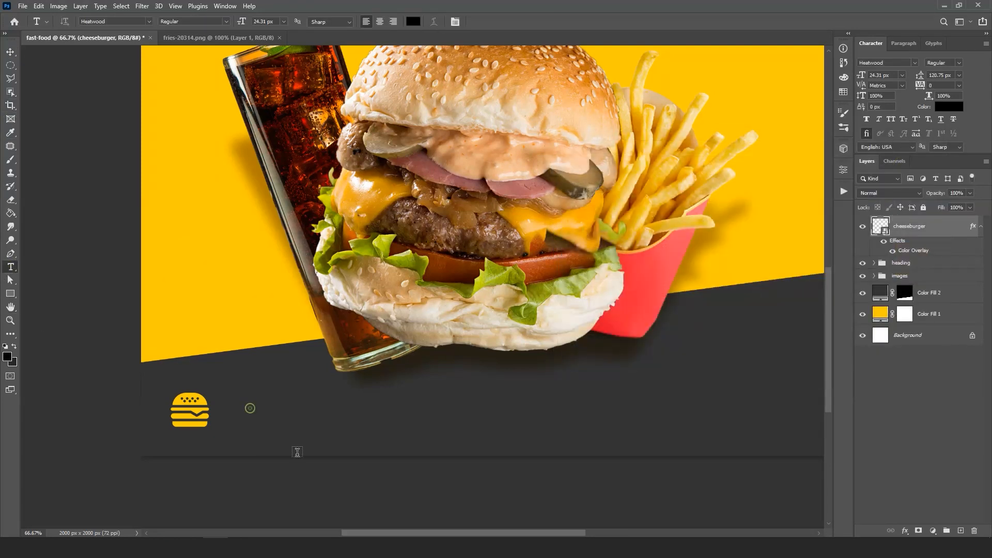
click(250, 409)
key(BackSpace)
text(HUM )
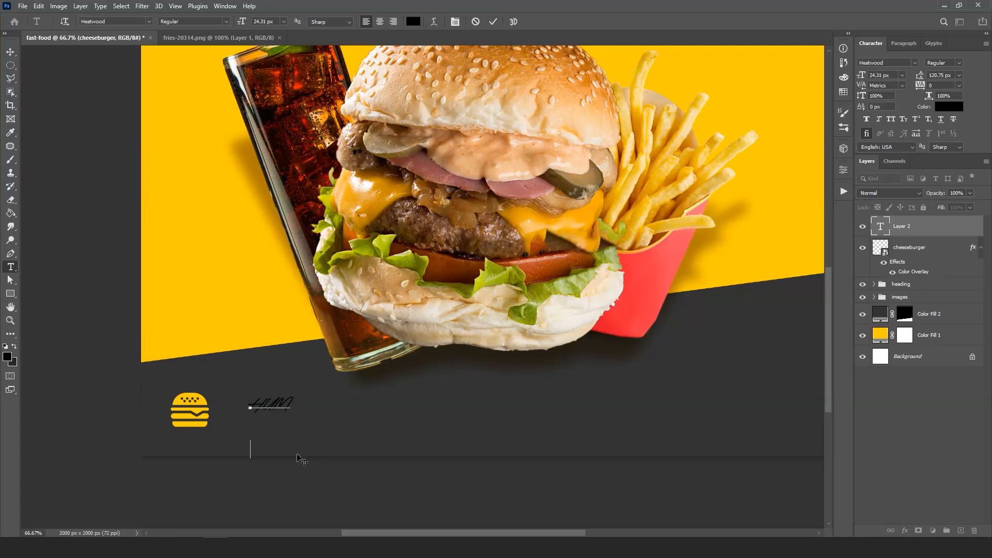
text(Burger)
click(492, 21)
- Color the HUM Burger text with the background yellow #ffcc00 and change its font to Heavitas
click(949, 107)
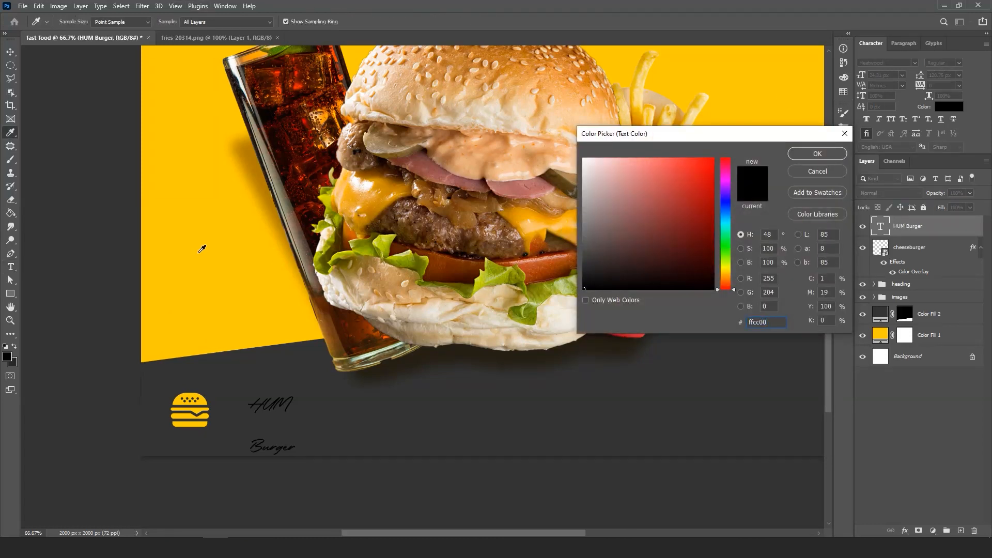
click(202, 250)
click(815, 154)
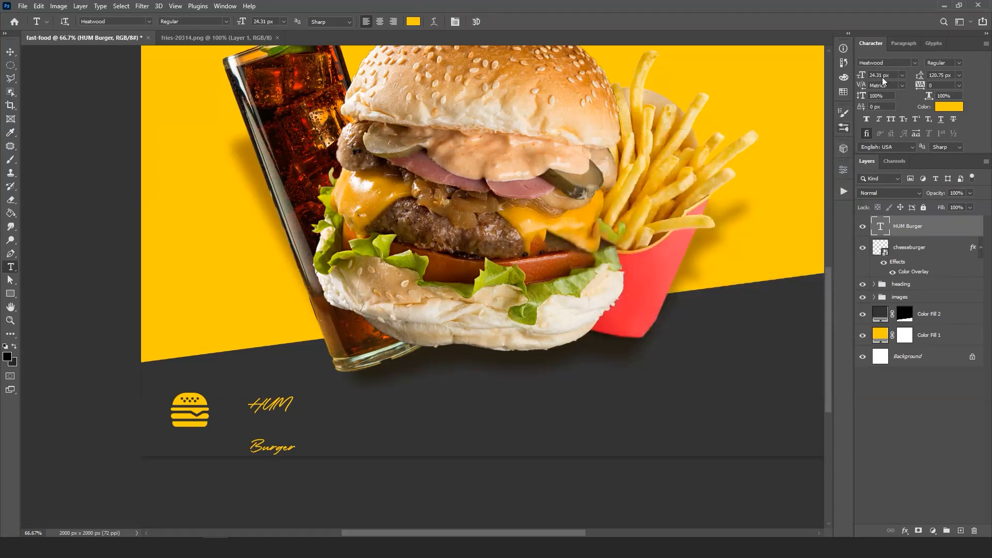
click(915, 62)
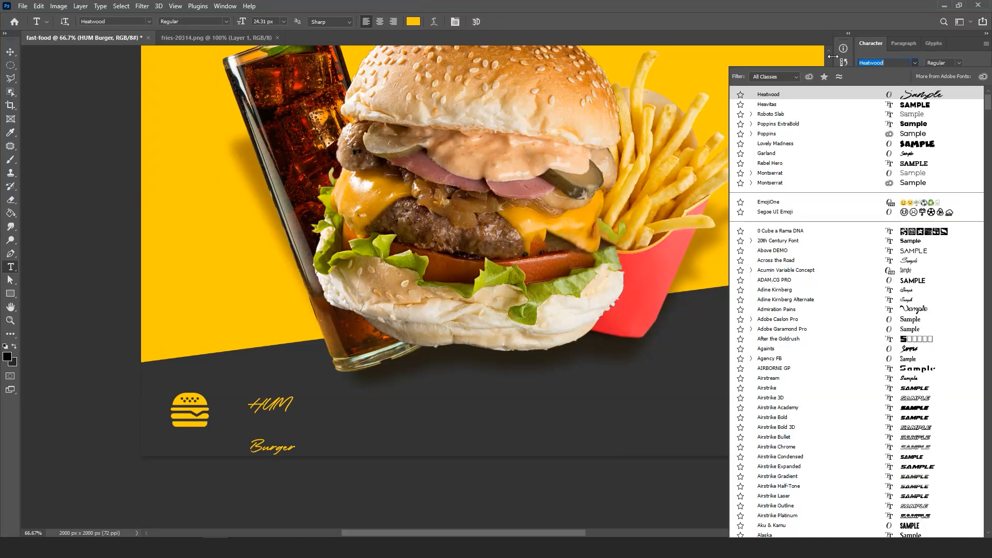
click(764, 105)
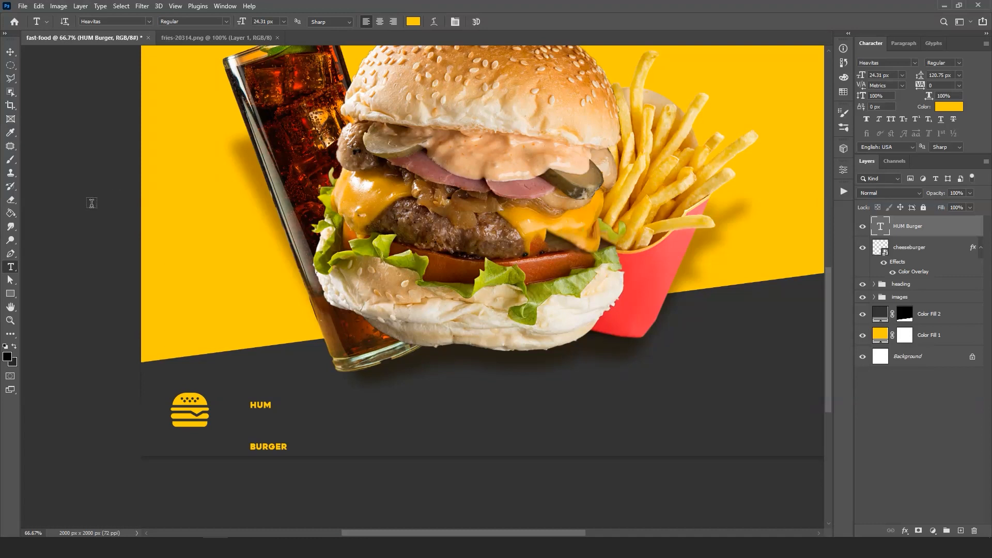
- Set the HUM Burger text size to 64 px and tighten its leading to 59 px
click(859, 78)
text(64)
key(Return)
click(959, 77)
click(938, 76)
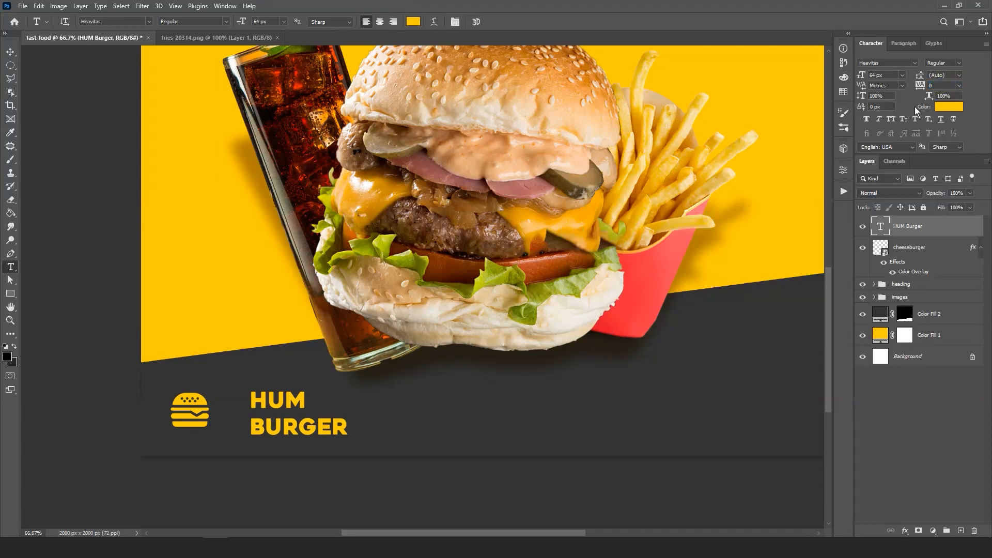
drag(922, 78, 915, 77)
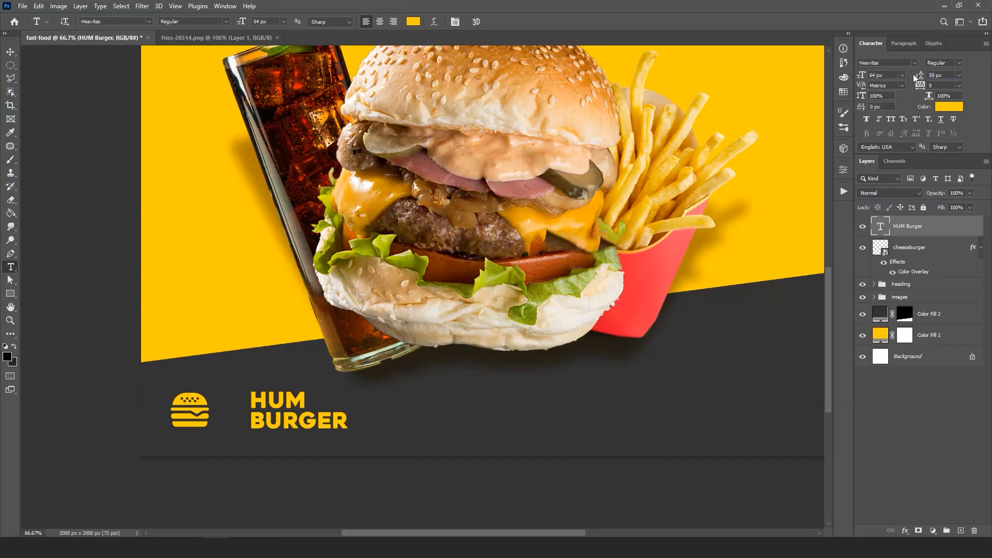
- Scale the HUM Burger text down to about 75% and move it close beside the cheeseburger icon
key(ctrl+t)
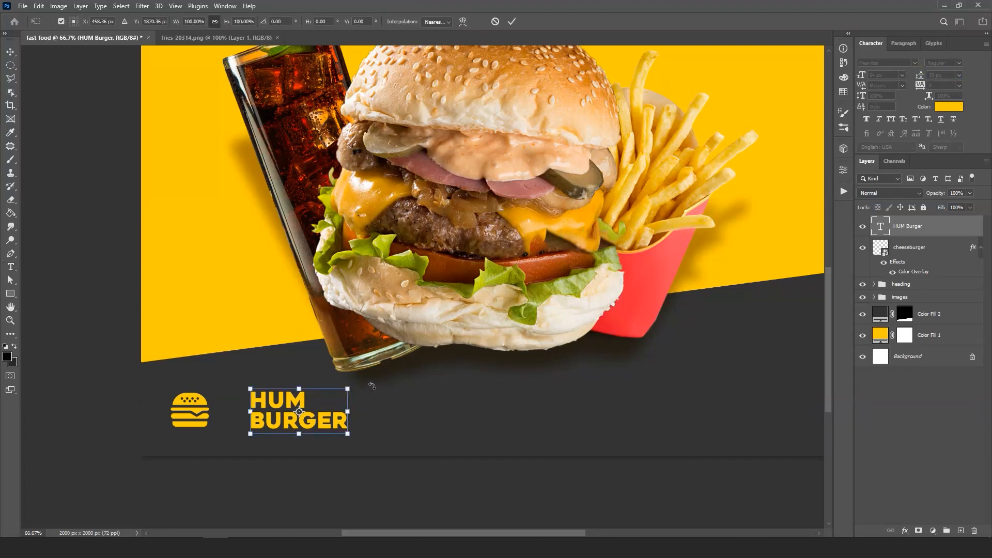
drag(346, 387, 324, 394)
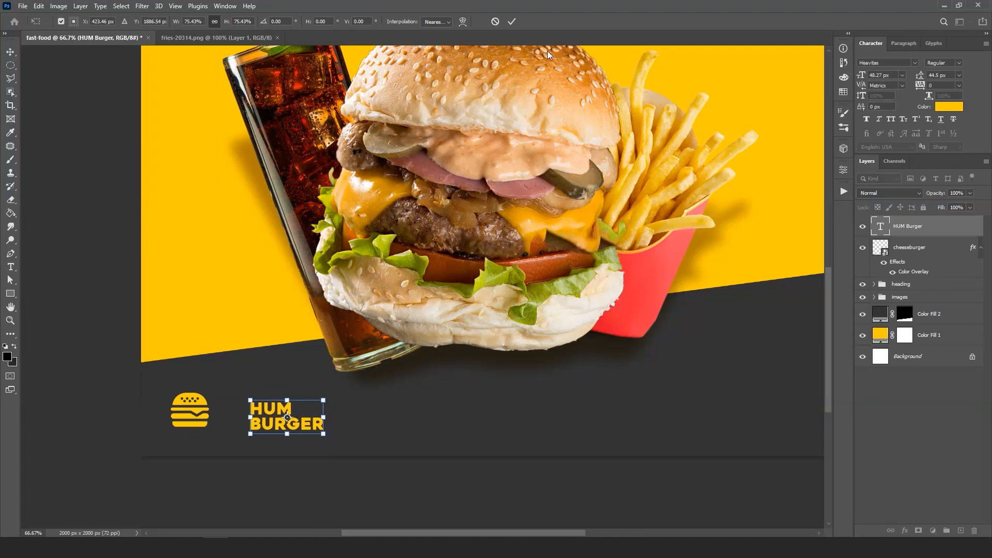
click(512, 21)
drag(268, 428, 234, 418)
- Add a "Free Home Delivery" text line on the dark base, near the banner's right edge
key(ctrl+minus)
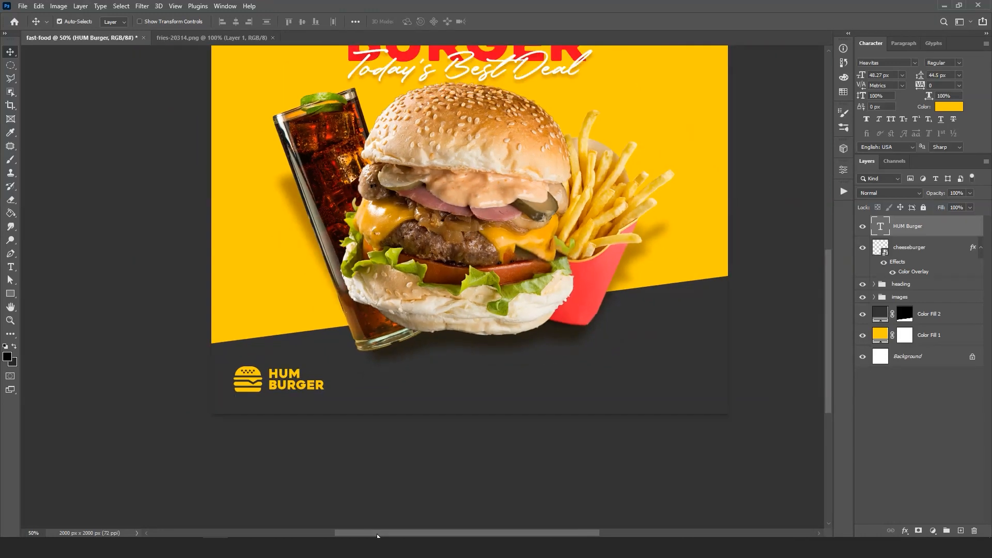
key(ctrl+minus)
key(ctrl+plus)
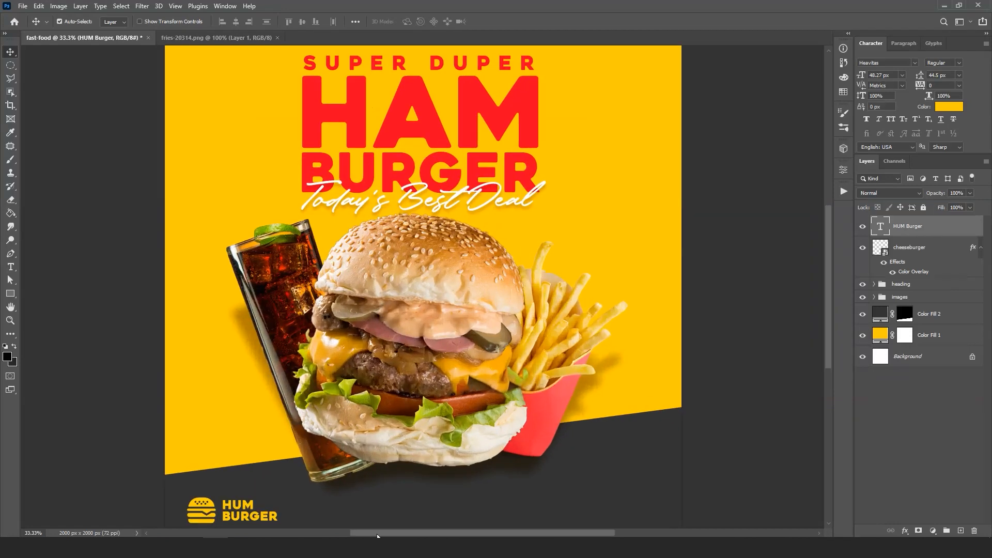
drag(463, 376, 392, 234)
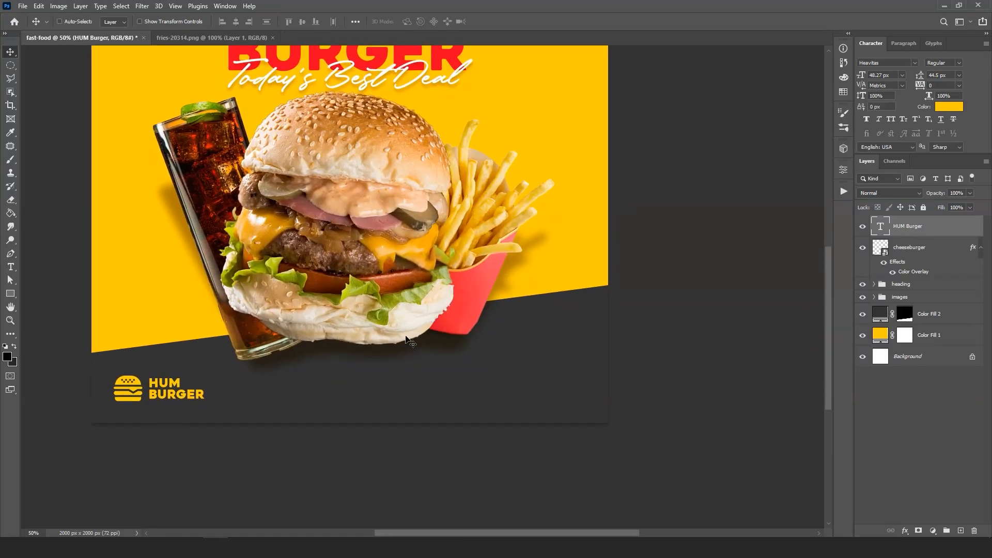
click(10, 267)
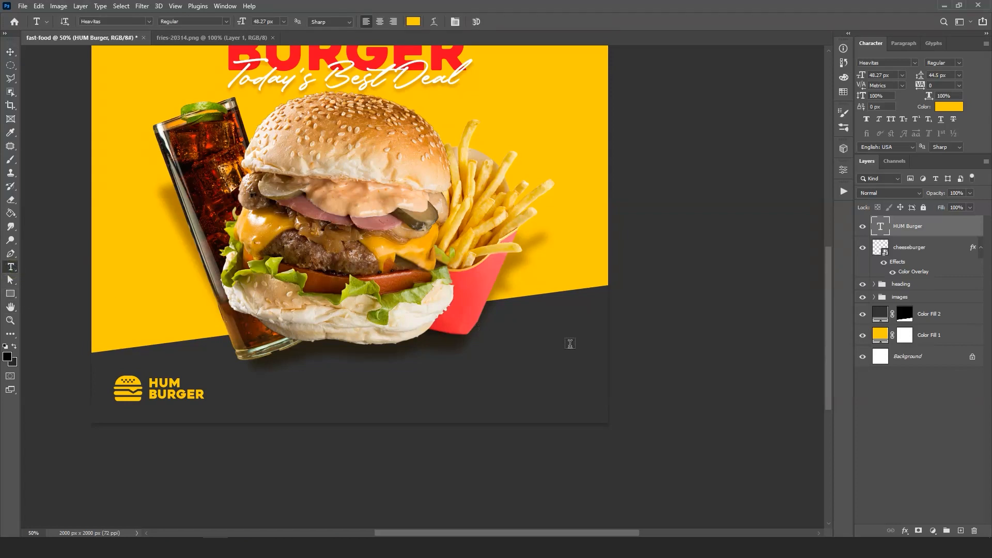
click(525, 357)
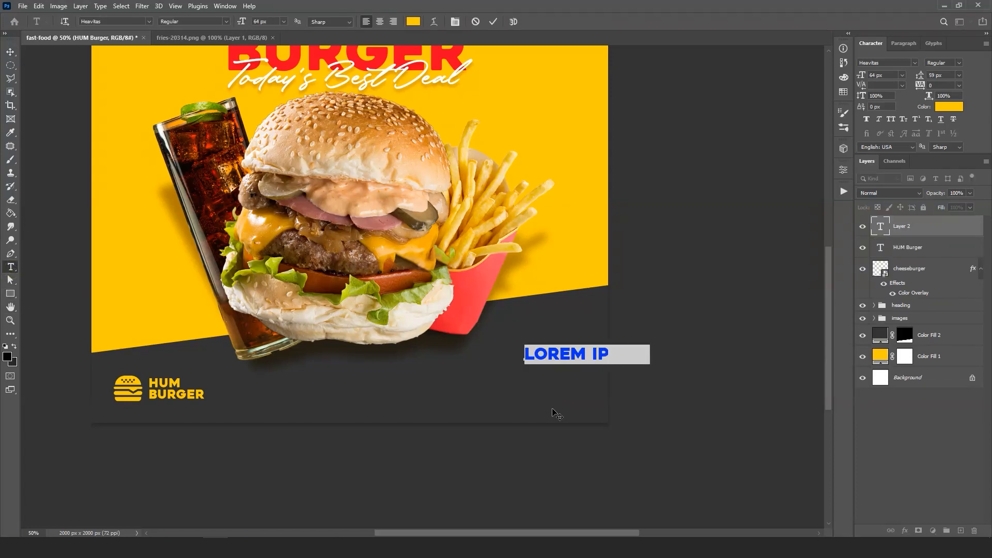
text(FREE   )
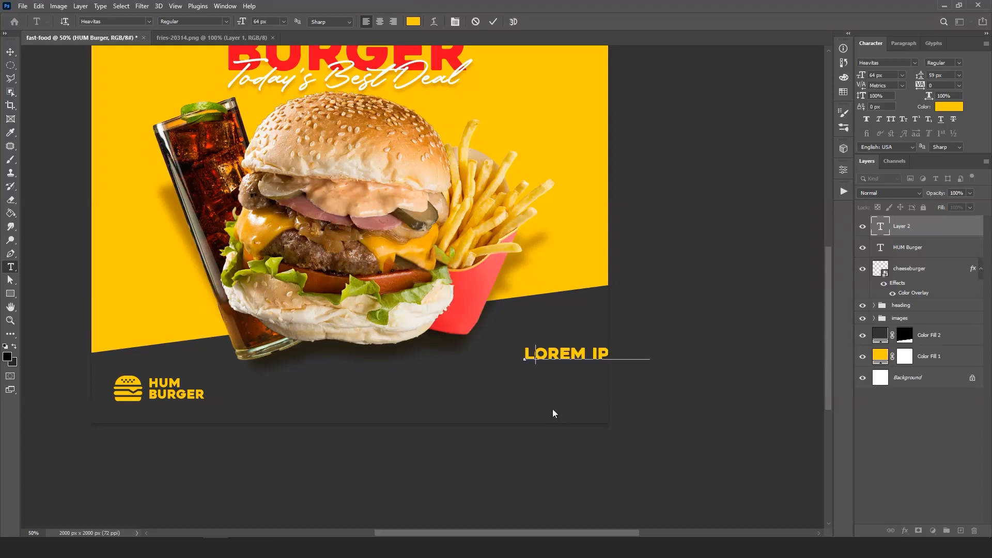
text(HOME DELIV)
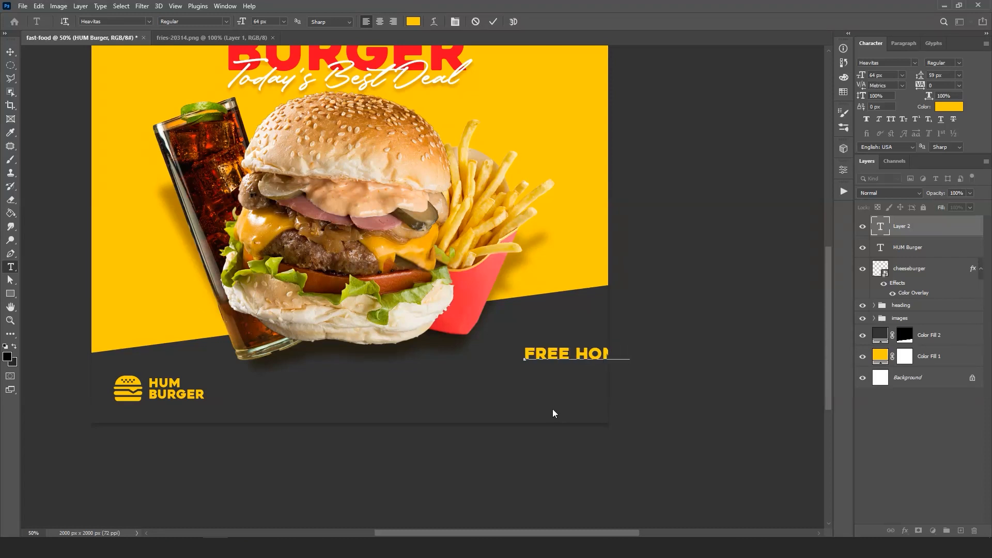
text(ERY)
click(492, 21)
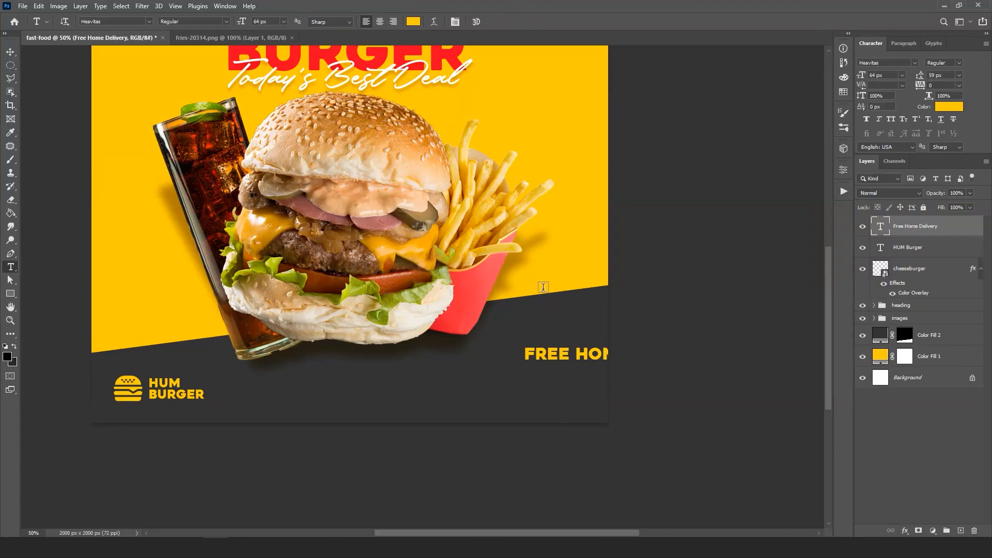
- Reduce the Free Home Delivery text to 36 px and position it near the right edge of the dark base
key(v)
drag(574, 359, 469, 366)
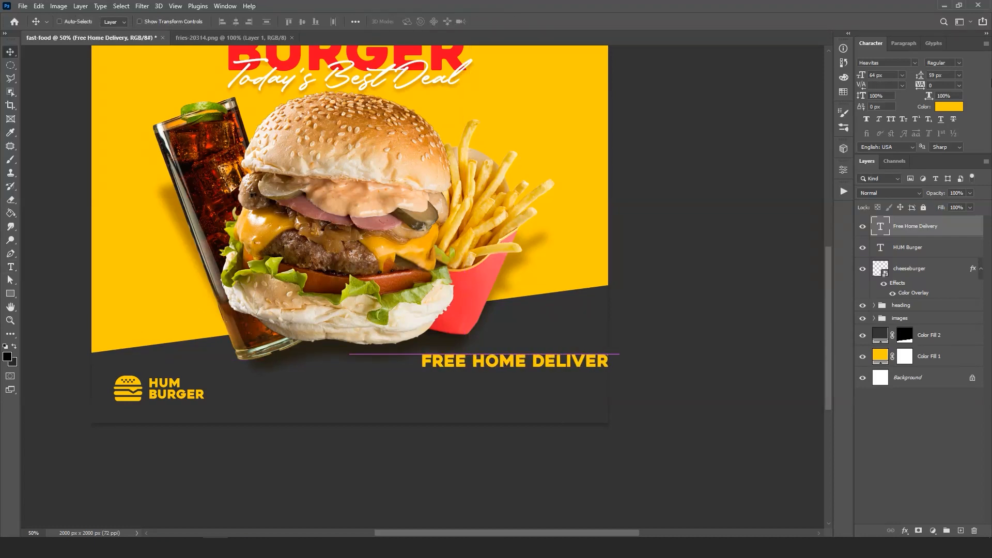
drag(861, 75, 850, 76)
click(893, 75)
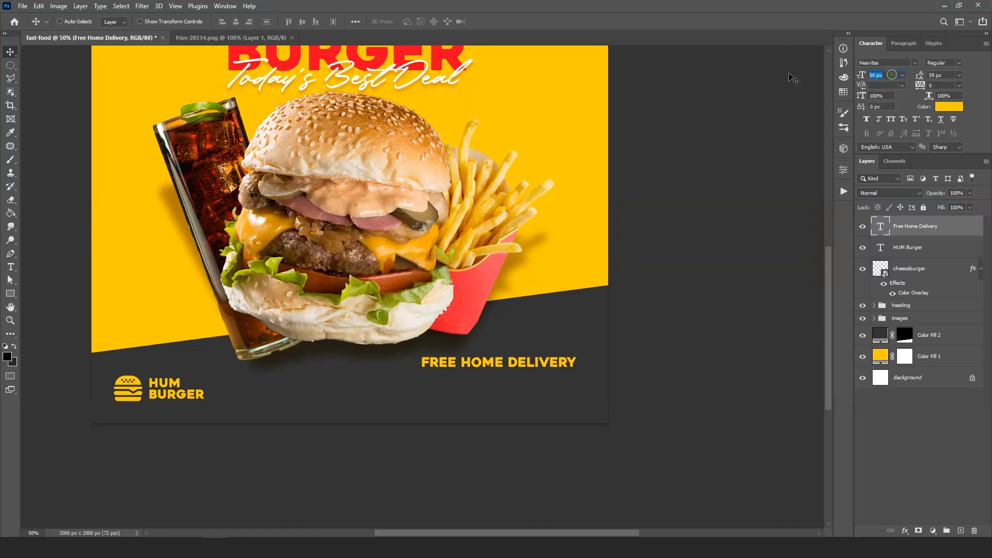
key(Return)
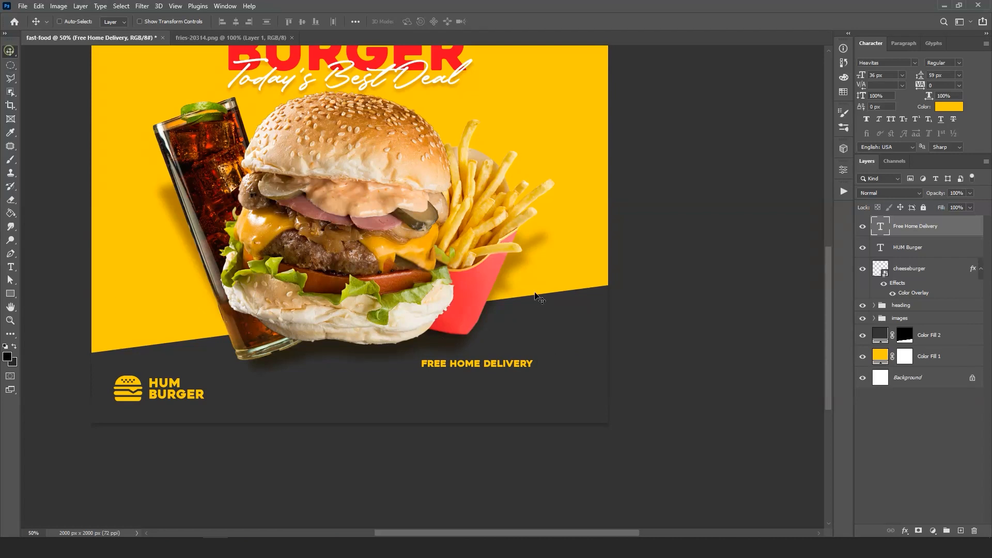
drag(477, 370, 538, 363)
- Color the Free Home Delivery text white #ffffff
click(949, 106)
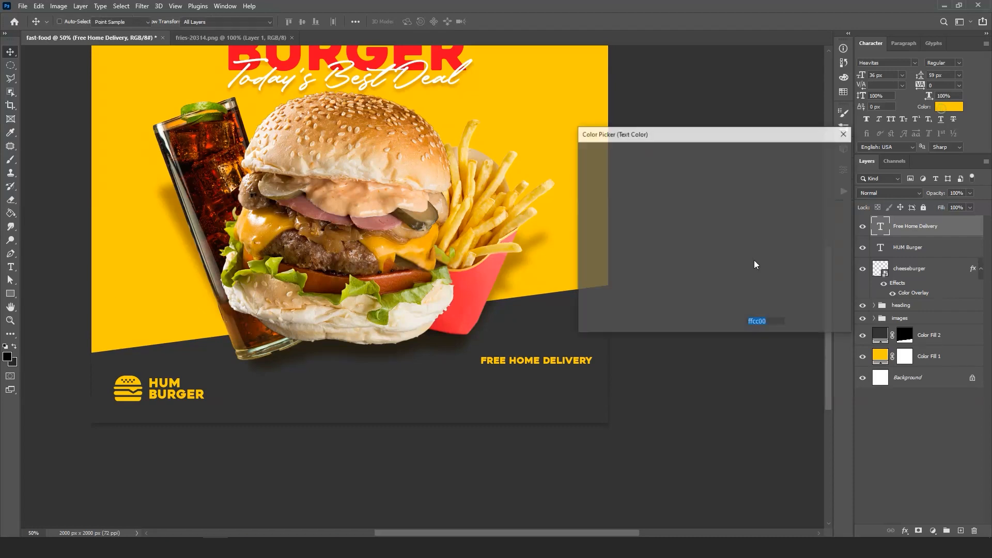
text(ffffff)
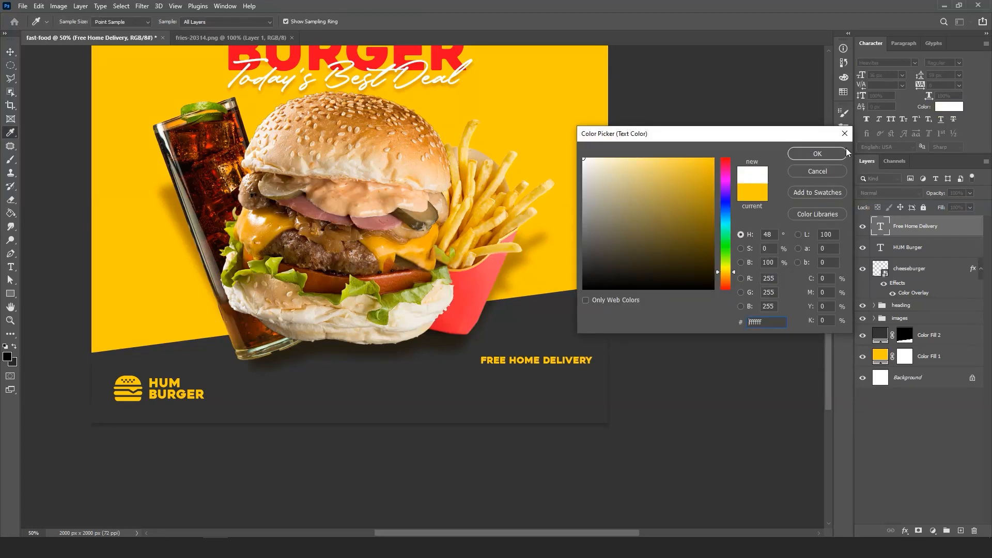
click(793, 153)
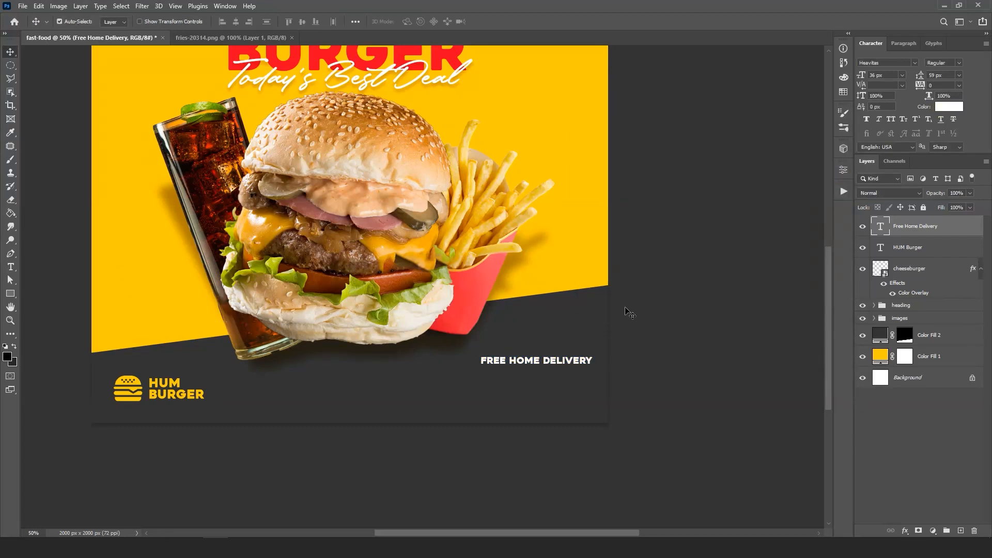
- Duplicate the Free Home Delivery text just below the original and change the copy to "Call Us For your place order"
key(ctrl+j)
drag(570, 365, 571, 372)
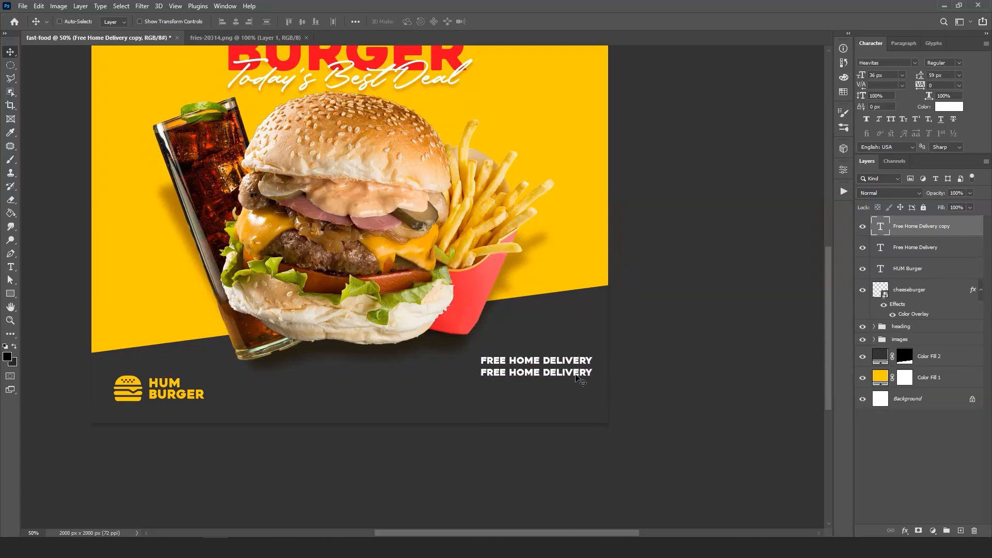
key(t)
triple_click(569, 371)
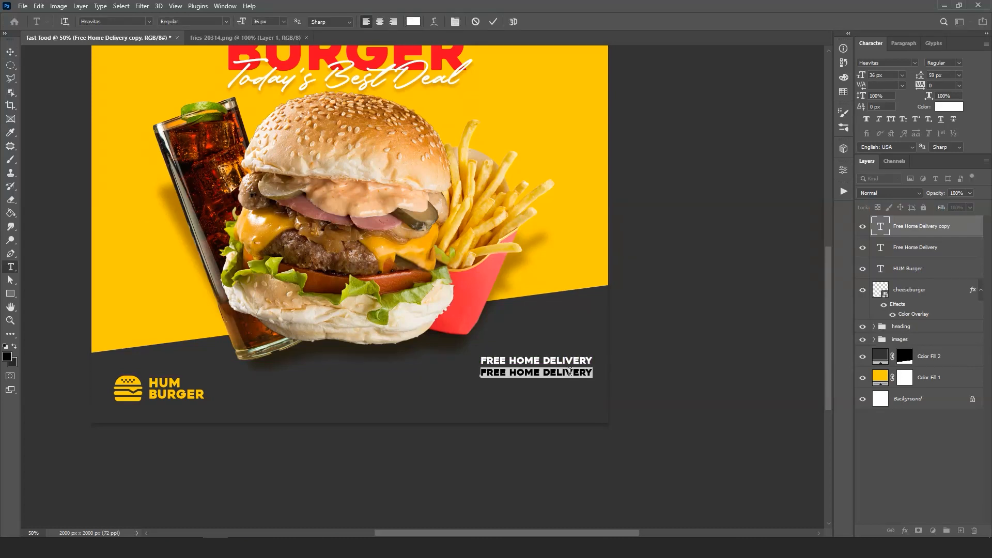
text(CALL)
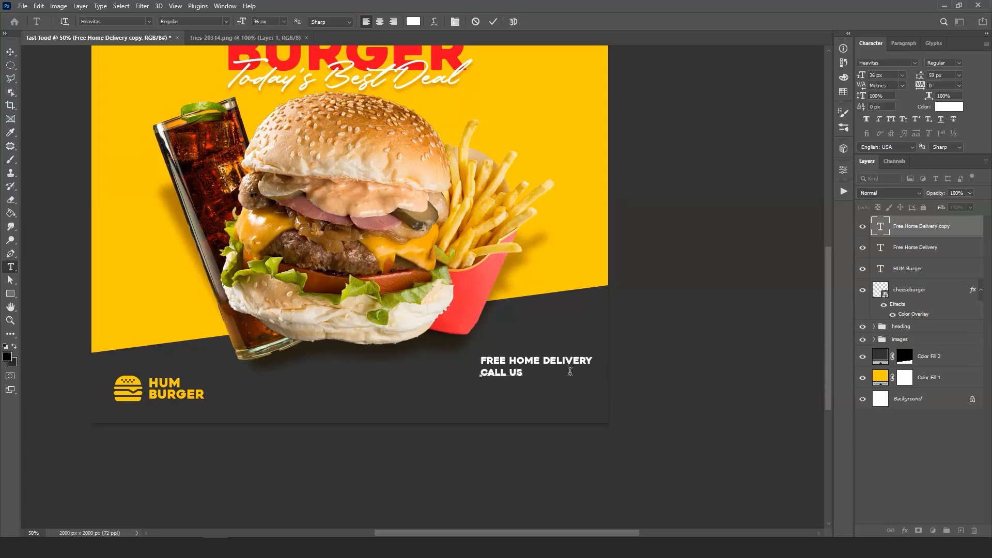
text( US FOR YOUR PLAC)
click(493, 21)
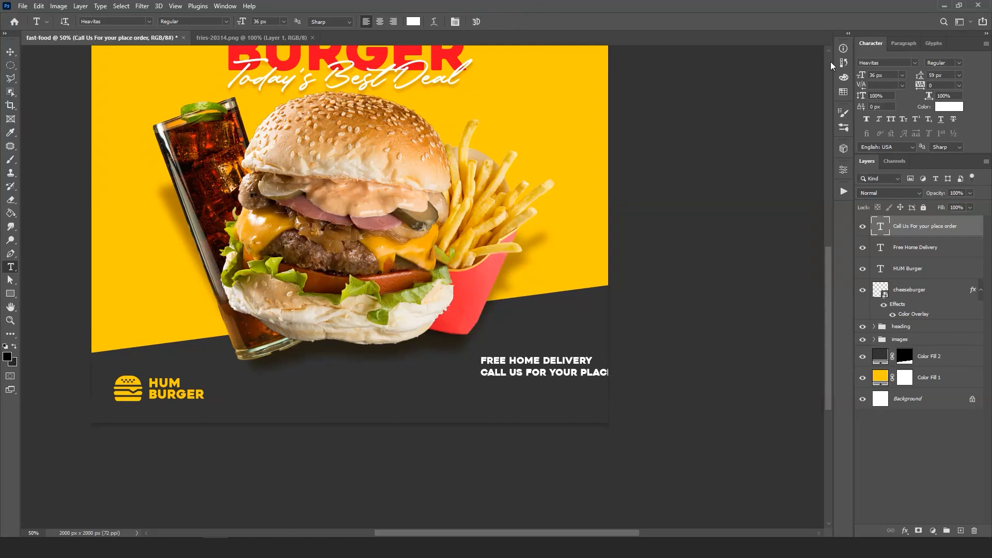
- Set the Call Us line to 24 px and place it directly below Free Home Delivery with their right edges aligned
click(887, 75)
text(24)
key(Return)
click(892, 73)
text(24)
key(Return)
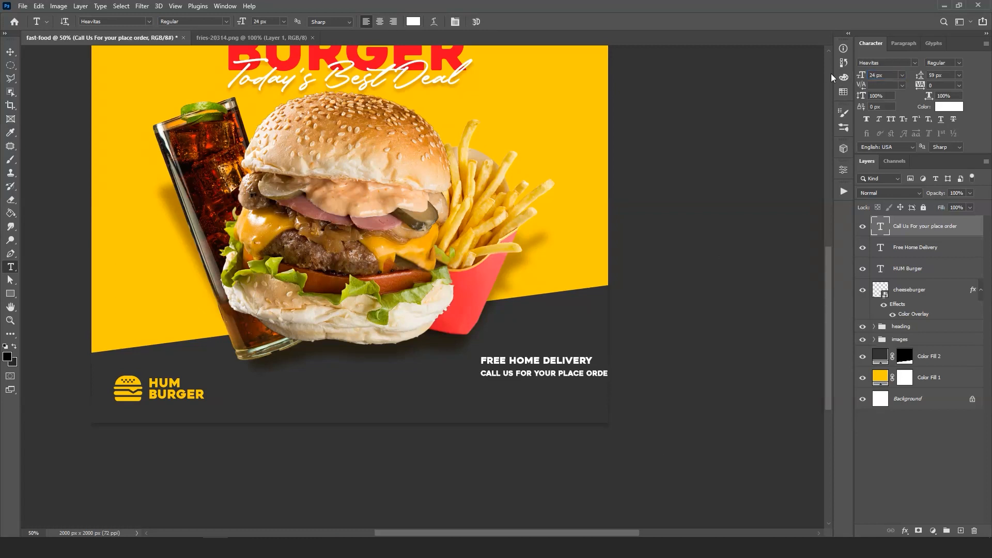
key(v)
drag(547, 377, 542, 370)
key(Down)
key(Down)
key(Down)
key(Down)
key(Down)
key(Down)
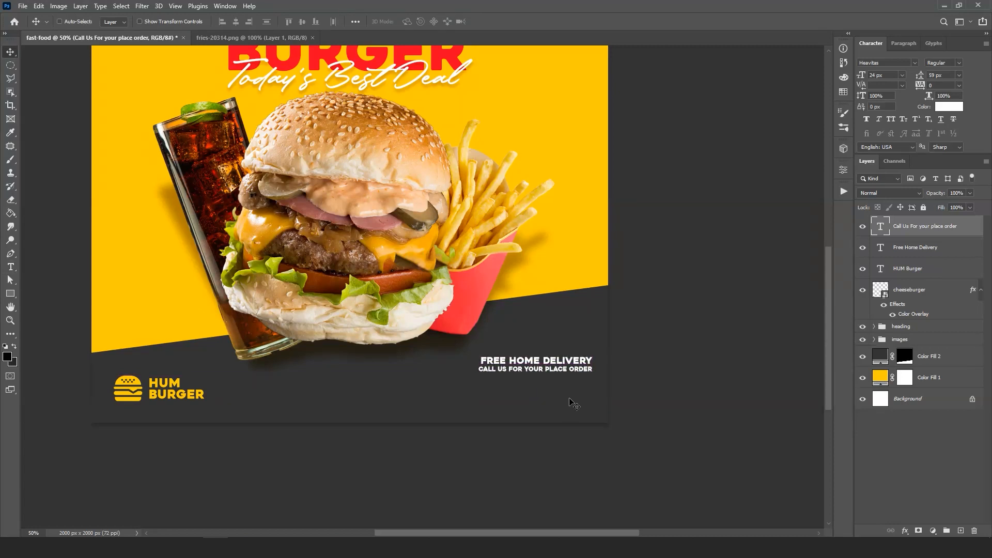
- Color the Call Us line with the background yellow #ffcc00
click(951, 107)
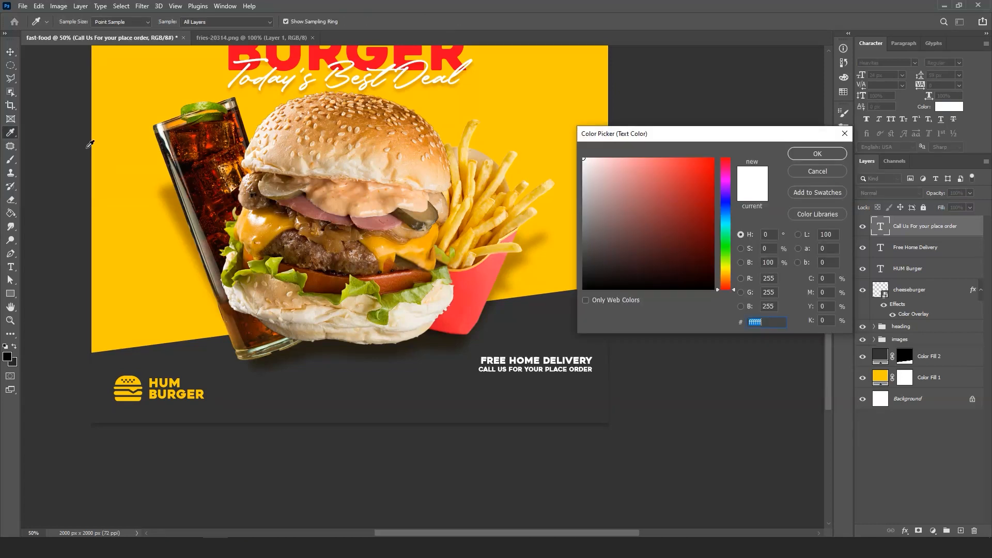
click(140, 93)
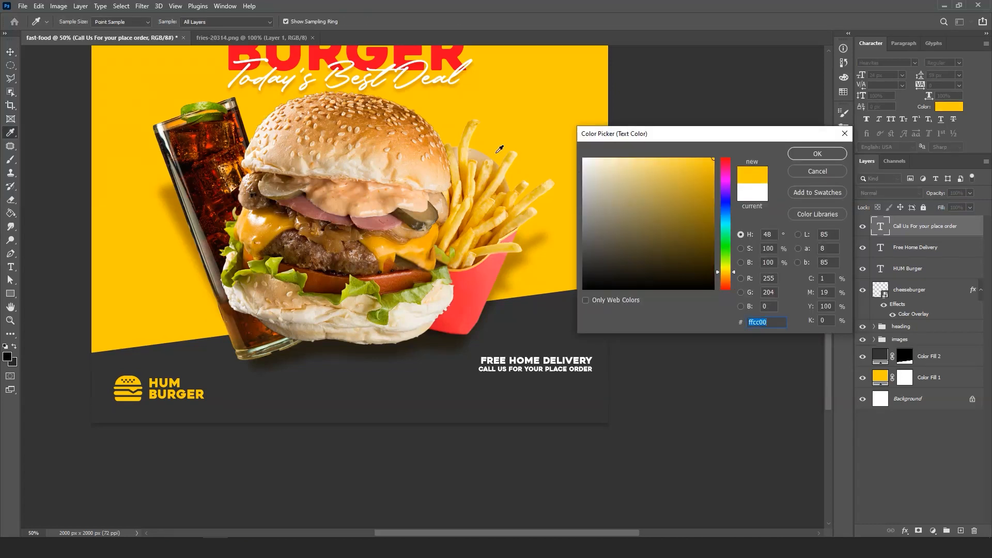
click(808, 154)
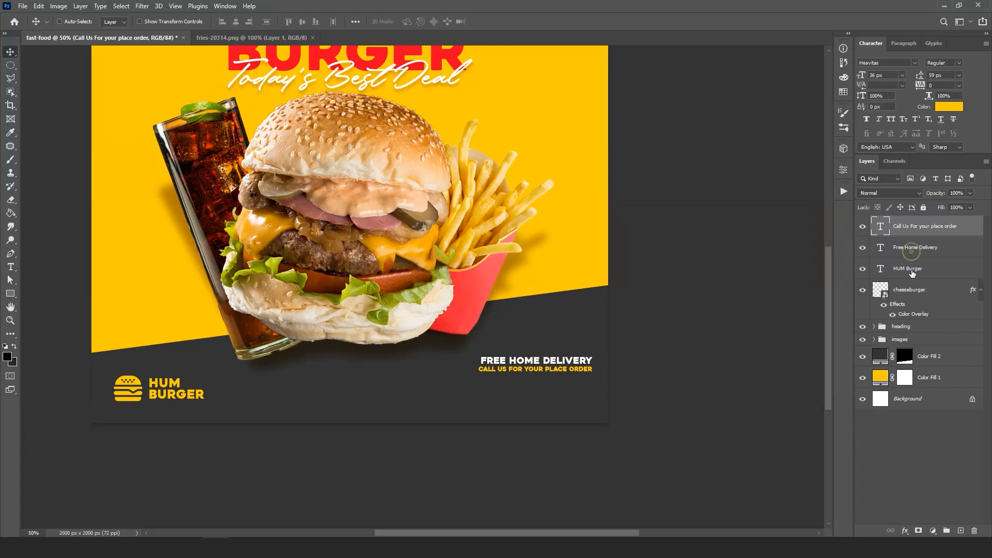
- Duplicate the Free Home Delivery text, bring the copy to the top of the layer stack and place it below the Call Us line
click(912, 253)
key(ctrl)
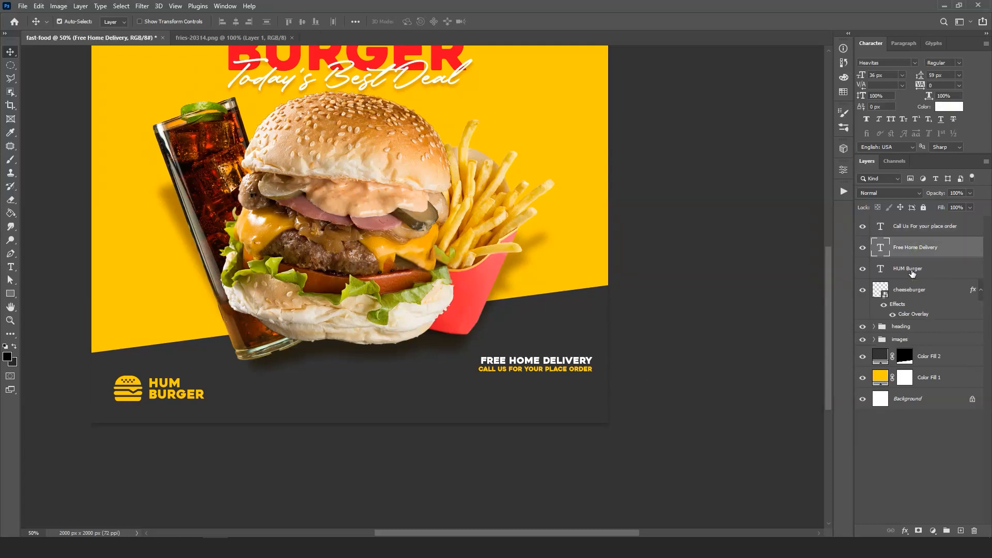
key(ctrl+j)
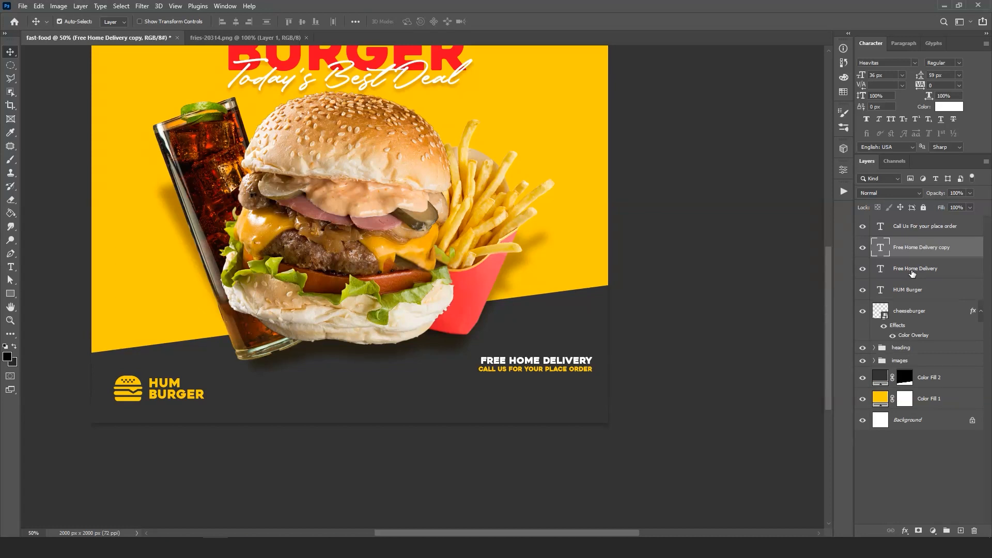
drag(902, 249, 902, 227)
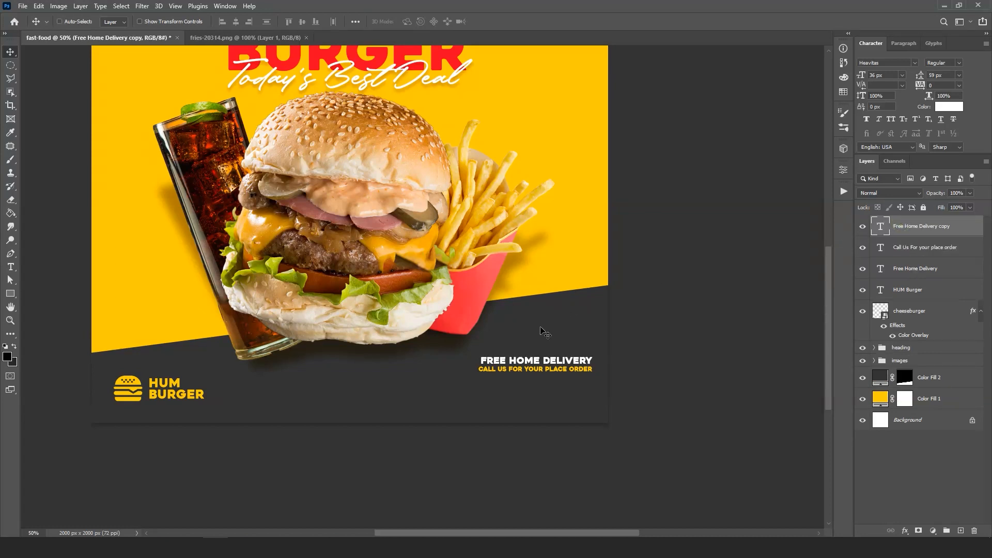
drag(522, 358, 523, 380)
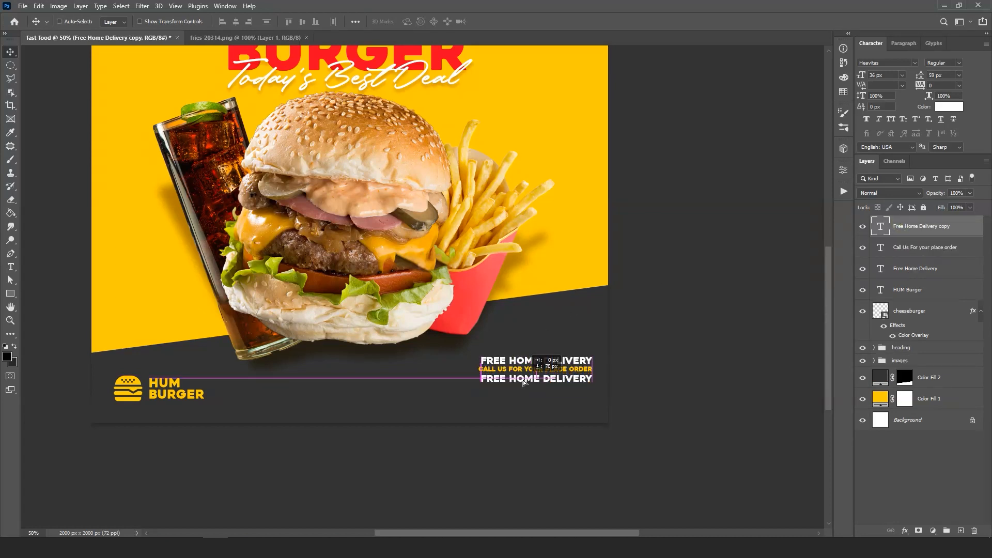
- Replace the wording of the copied Free Home Delivery line with the contact phone number
double_click(523, 381)
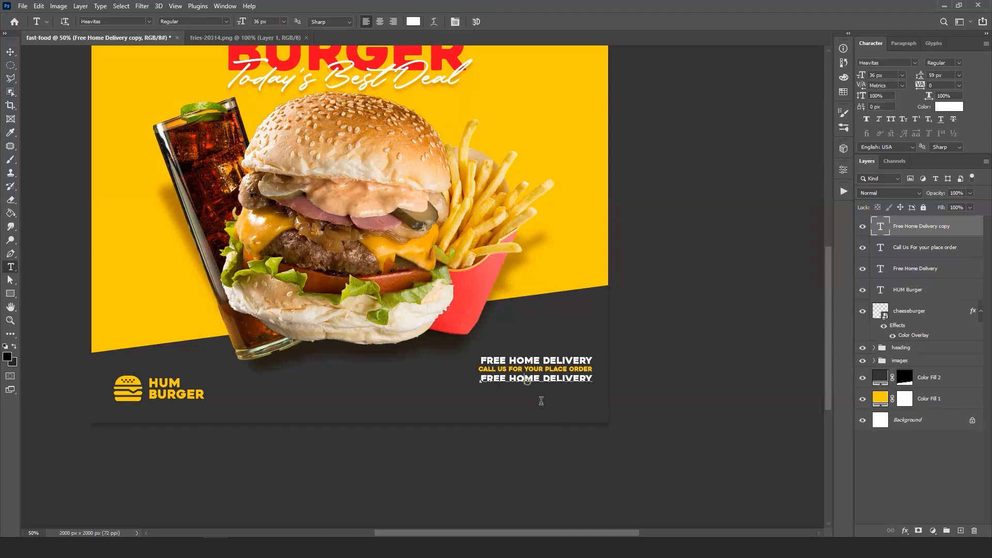
key(ctrl+a)
text(00)
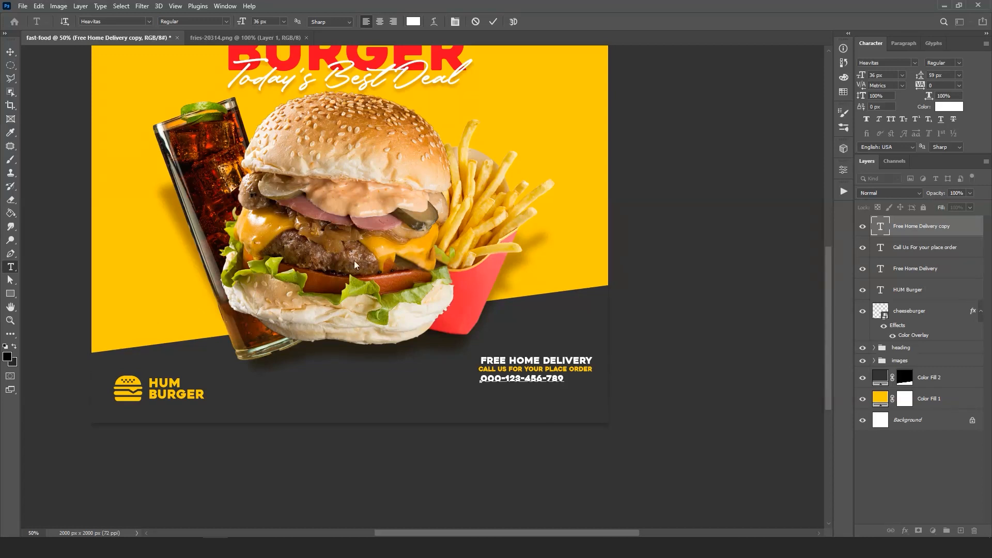
click(494, 22)
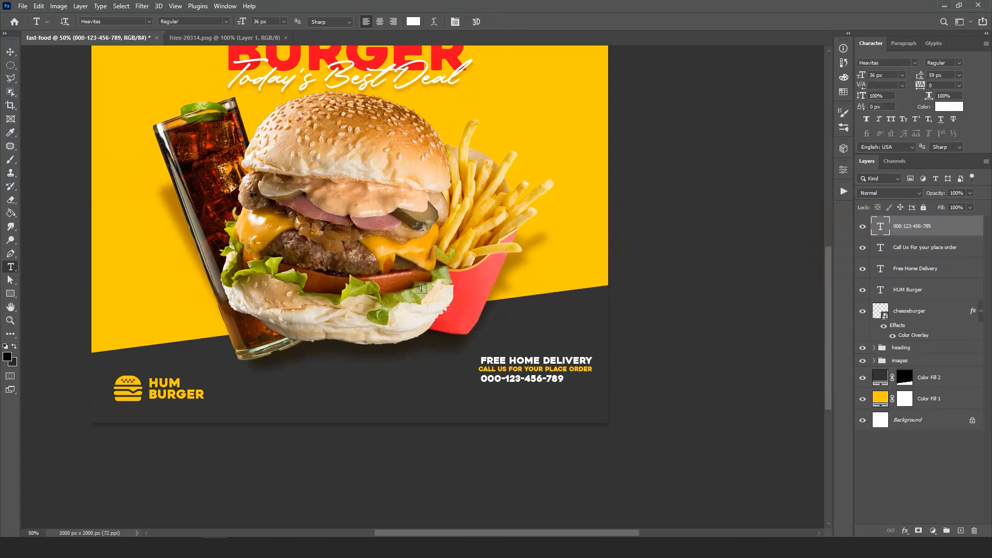
- Enlarge the phone number to about 57 px, align its right edge with the lines above and shift it slightly down
key(ctrl+t)
drag(477, 389, 508, 388)
drag(509, 387, 509, 385)
click(512, 21)
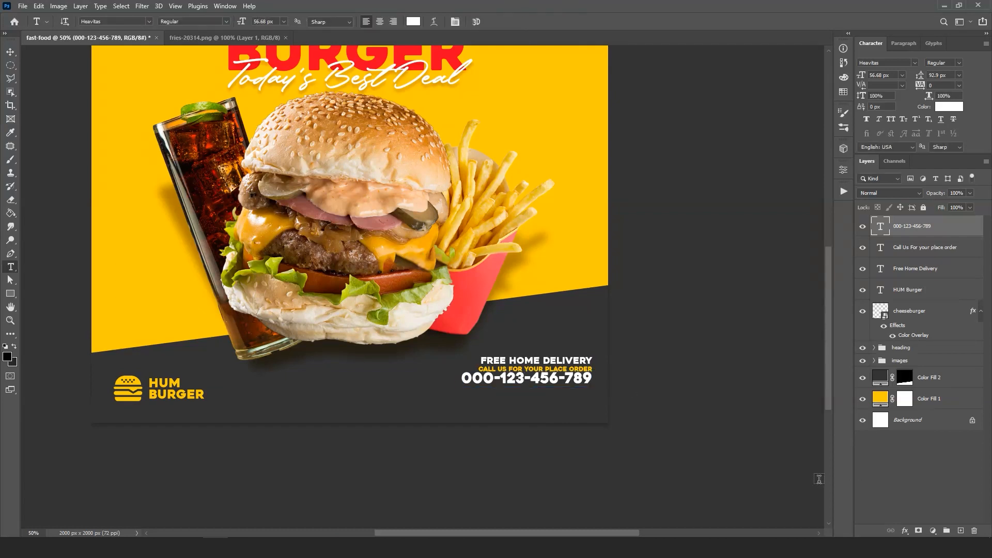
key(v)
drag(819, 479, 819, 482)
key(Right)
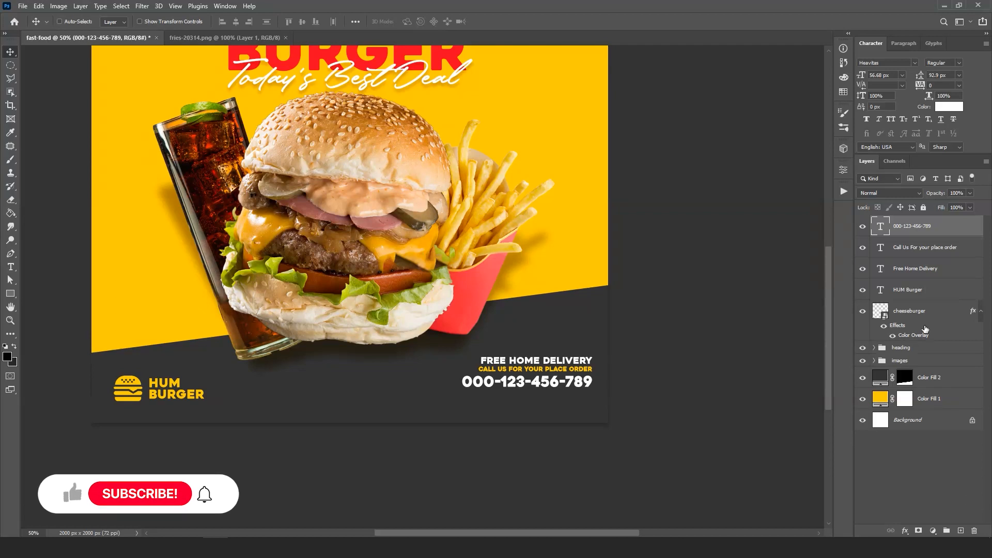
- Nudge the Call Us line slightly down to even its spacing between Free Home Delivery and the phone number
click(925, 251)
key(Down)
key(Down)
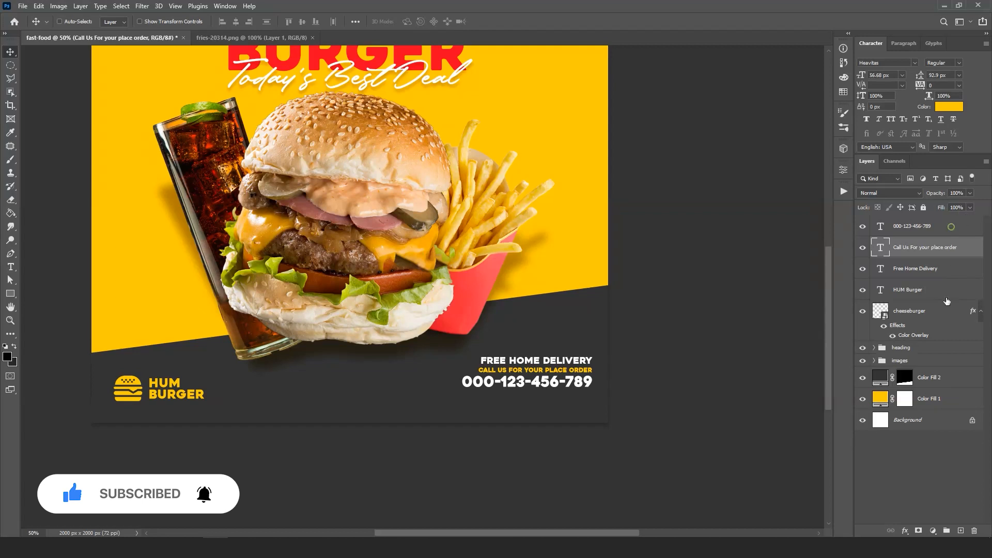
- Group the phone number, Call Us and Free Home Delivery text layers and name the group cta-text
click(951, 228)
shift+click(947, 269)
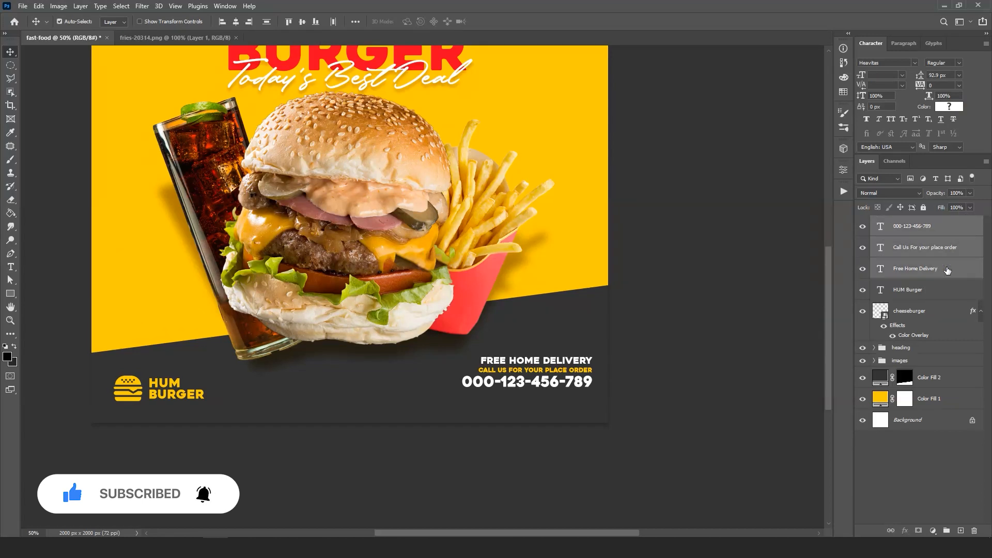
key(ctrl+g)
double_click(903, 222)
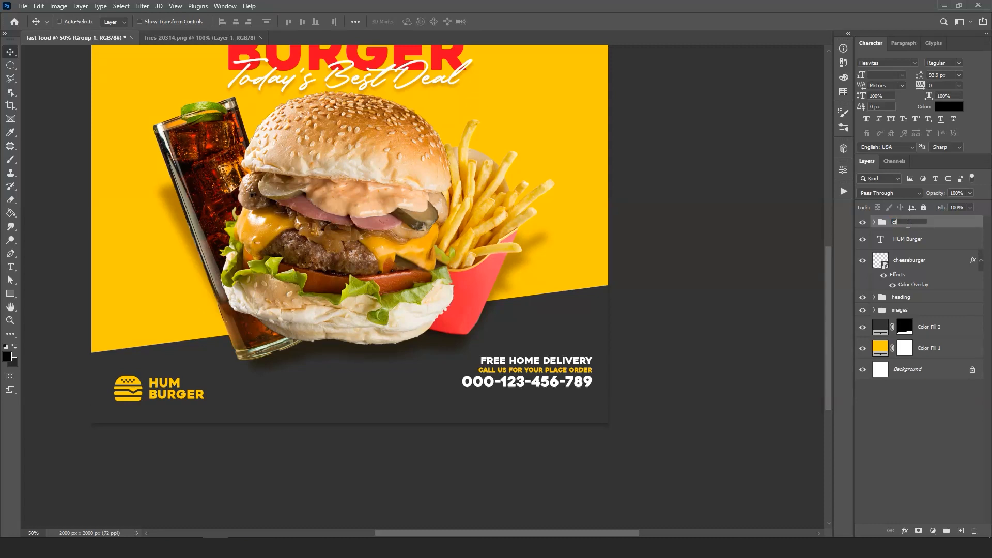
key(Return)
- Group the HUM Burger text with the cheeseburger icon, name the group logo and place it above the cta-text group
click(925, 240)
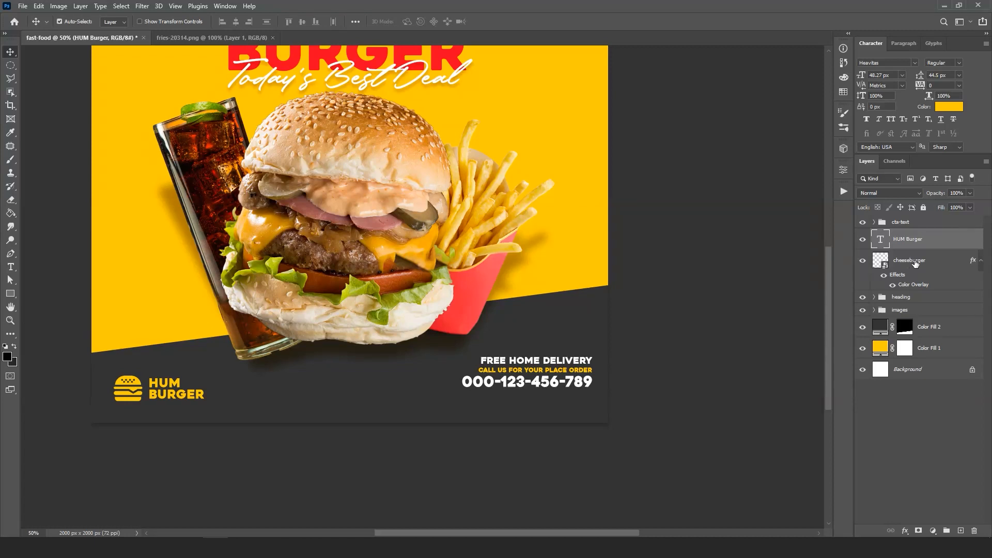
ctrl+click(915, 262)
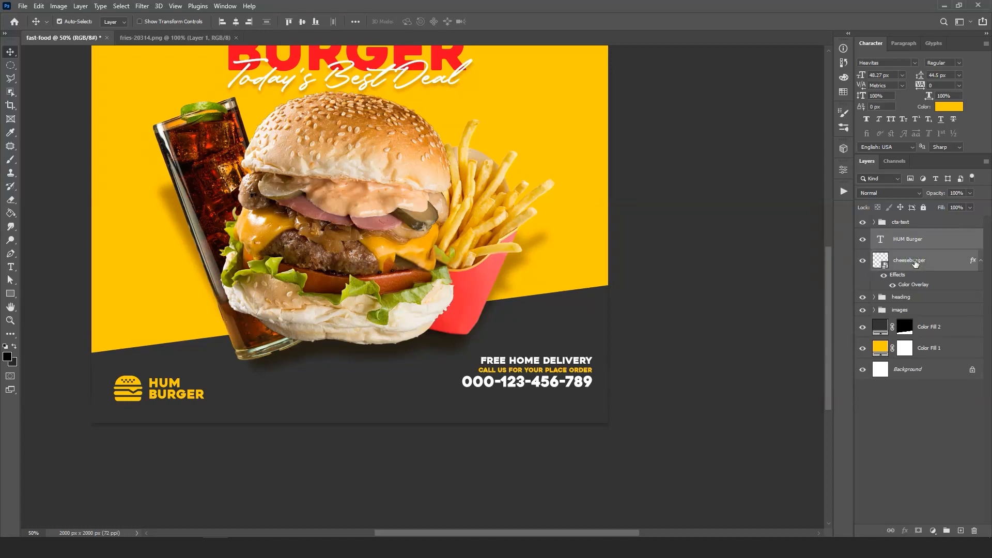
key(ctrl+g)
double_click(902, 235)
text(loogo)
key(Return)
key(ctrl+bracketright)
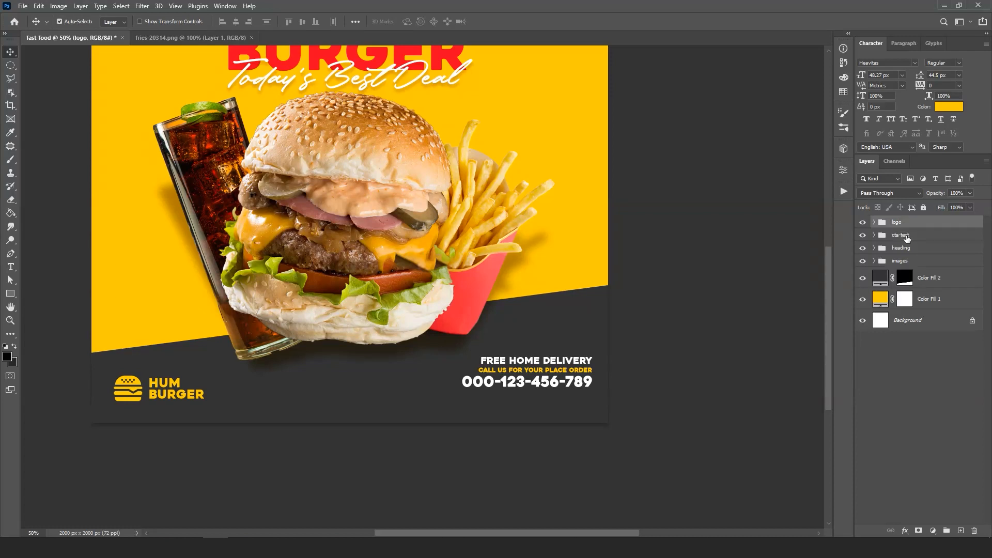
- Shift the cta-text group slightly down so it lines up with the logo on the dark base
key(ctrl+minus)
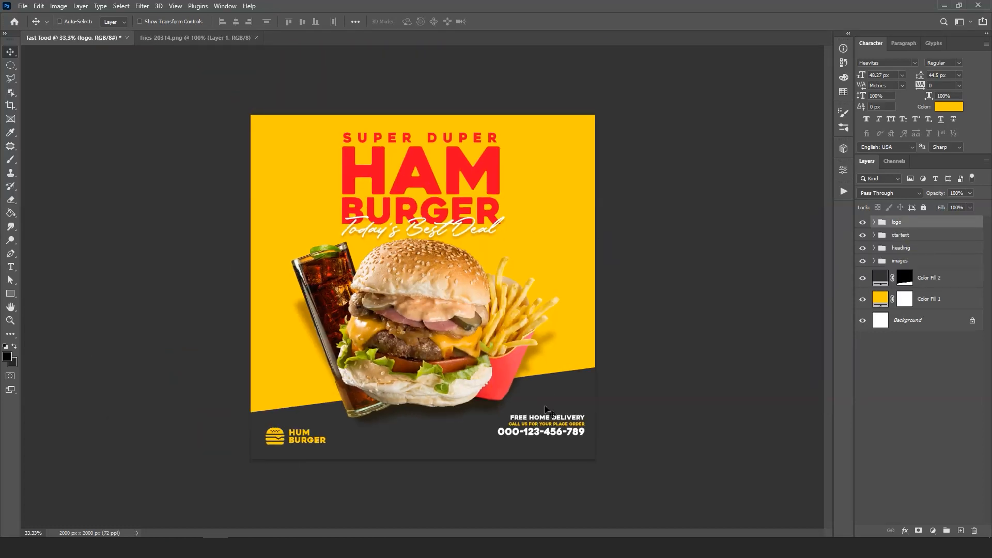
click(909, 236)
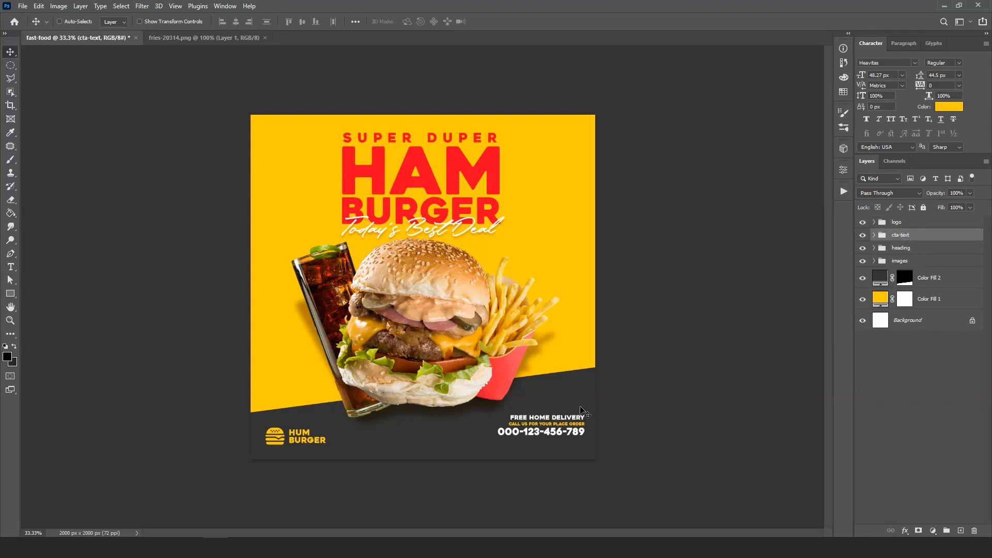
drag(567, 432, 562, 433)
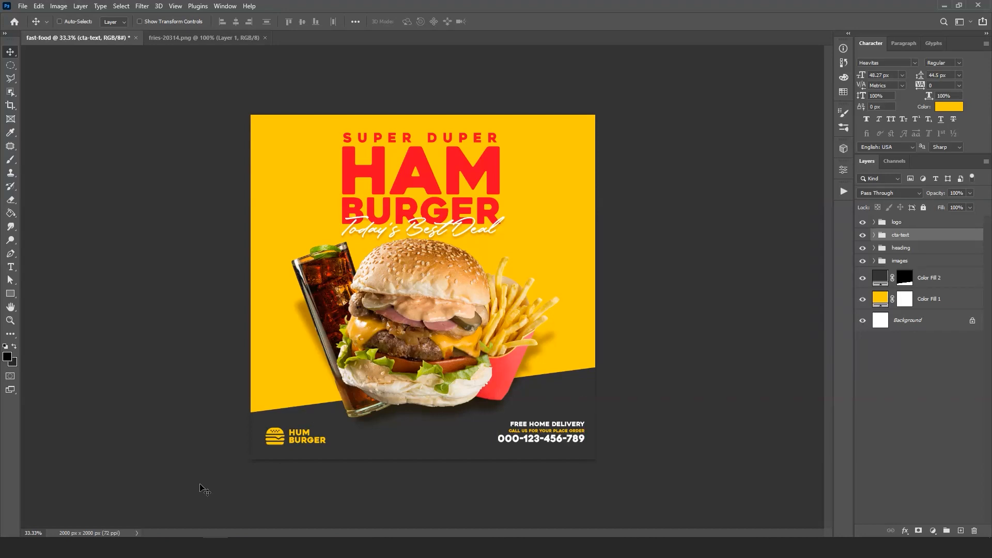
- Open the Paper Texture image from the assets folder as its own document and close the fries-20314 document
mouse_move(89, 548)
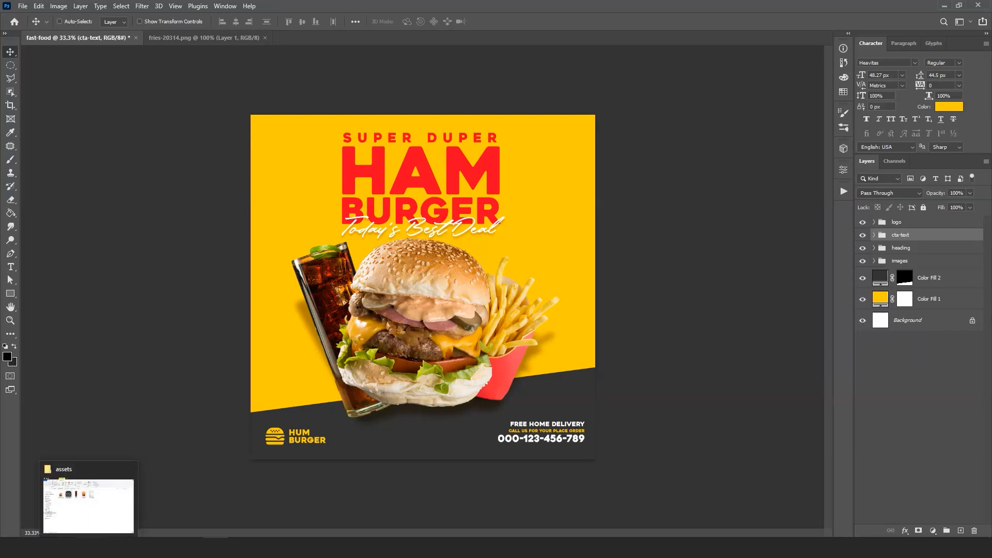
click(89, 547)
click(780, 207)
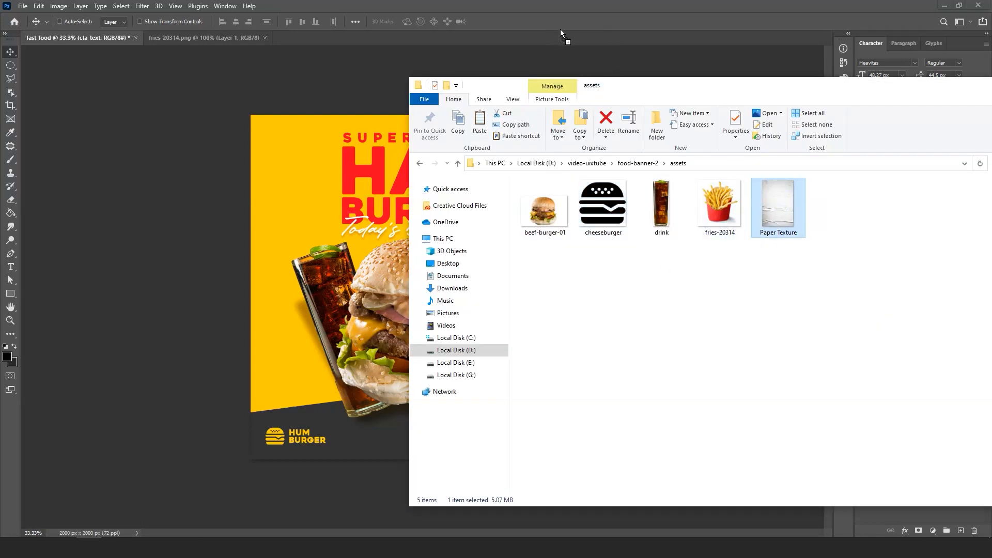
click(550, 67)
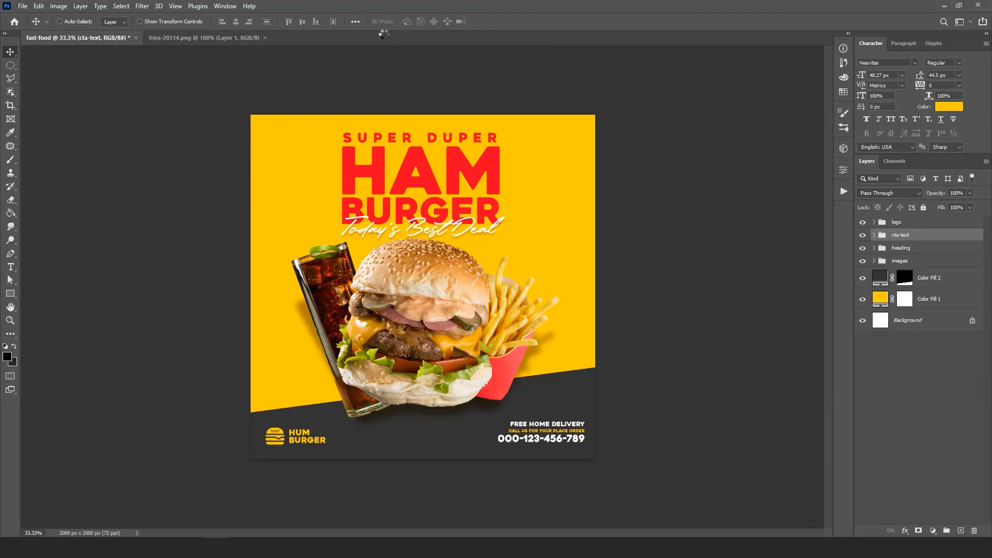
click(264, 39)
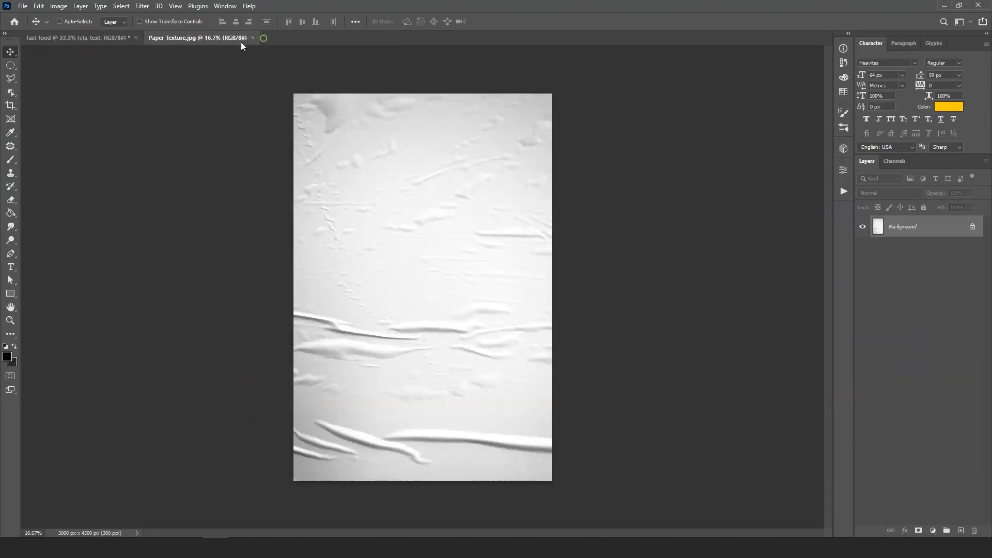
- Bring the paper texture into the fast-food document as a new layer and position it over the whole canvas
click(62, 40)
drag(380, 207, 380, 207)
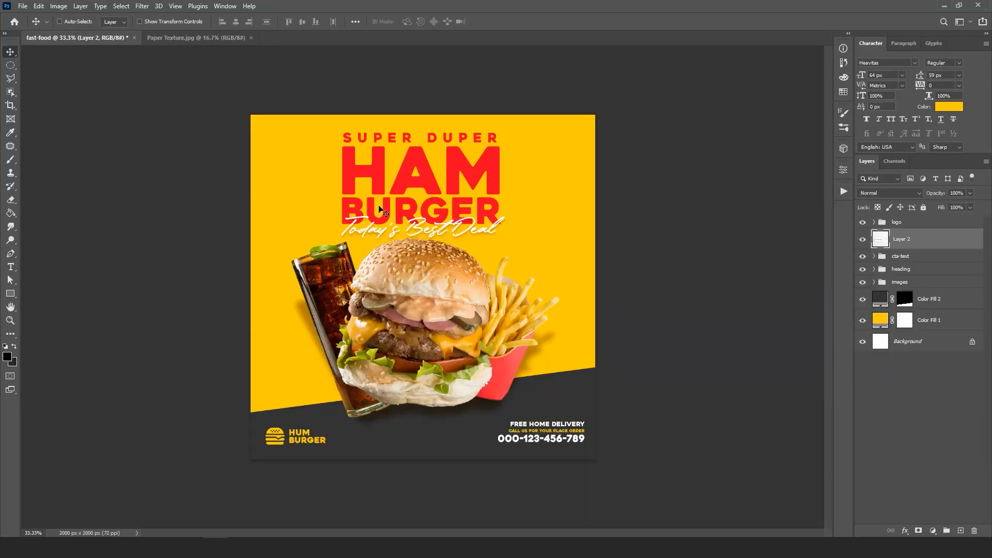
drag(491, 241, 431, 254)
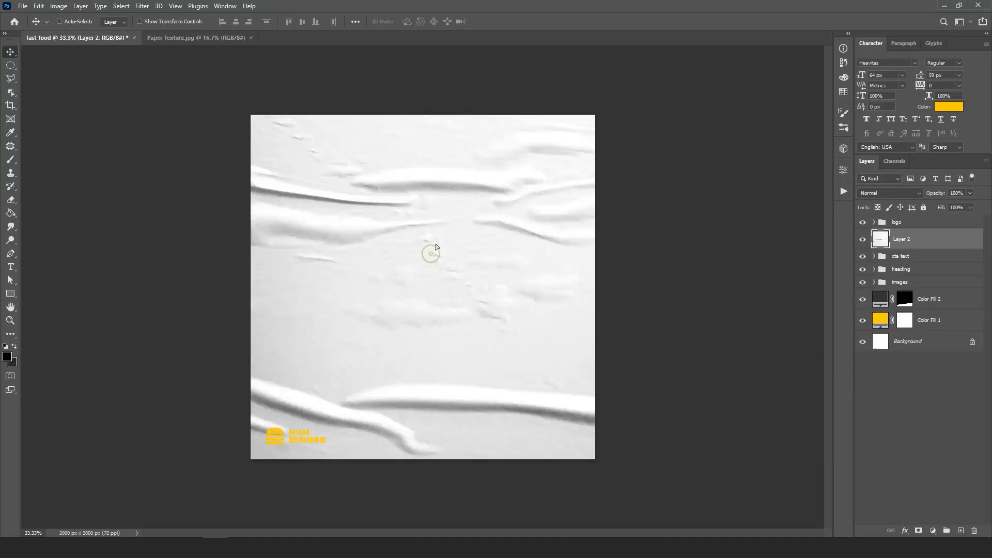
- Reorder the layers so the images group is on top, with the paper texture directly beneath it and above the logo group
drag(926, 244, 927, 291)
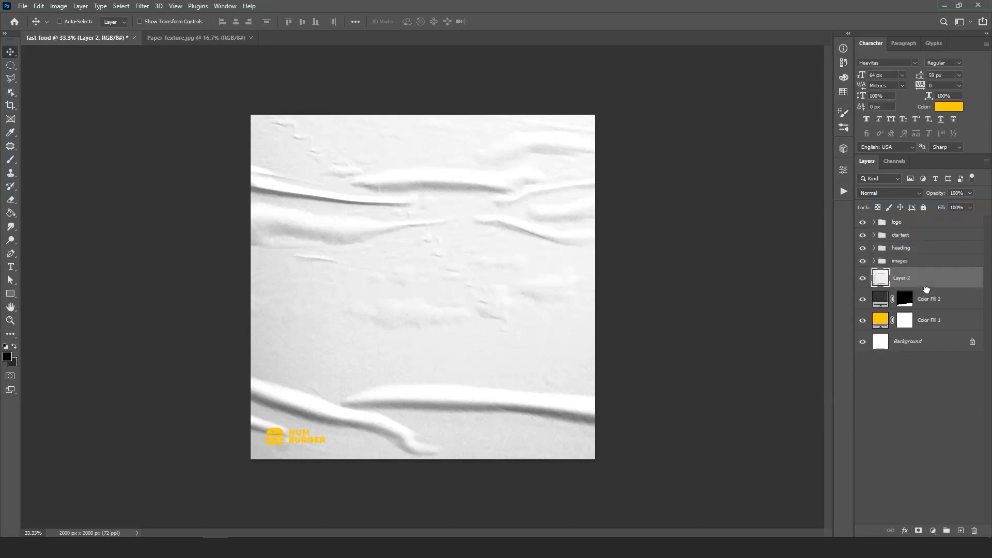
click(918, 235)
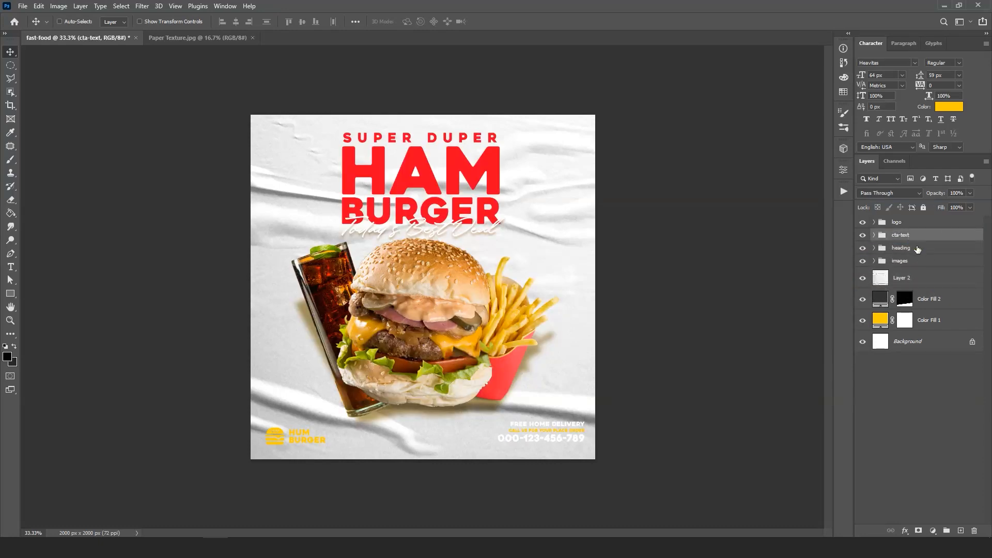
drag(915, 264, 910, 218)
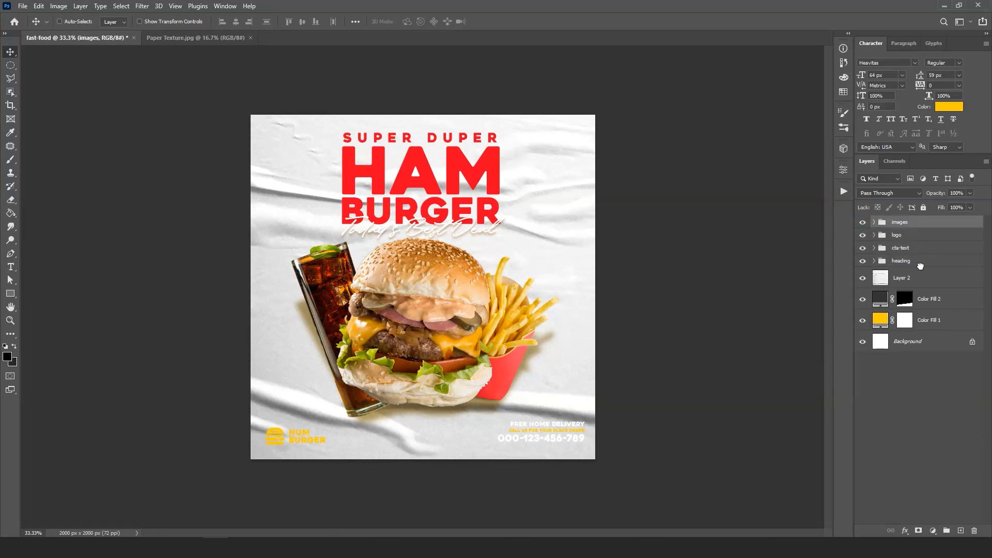
drag(921, 278, 922, 231)
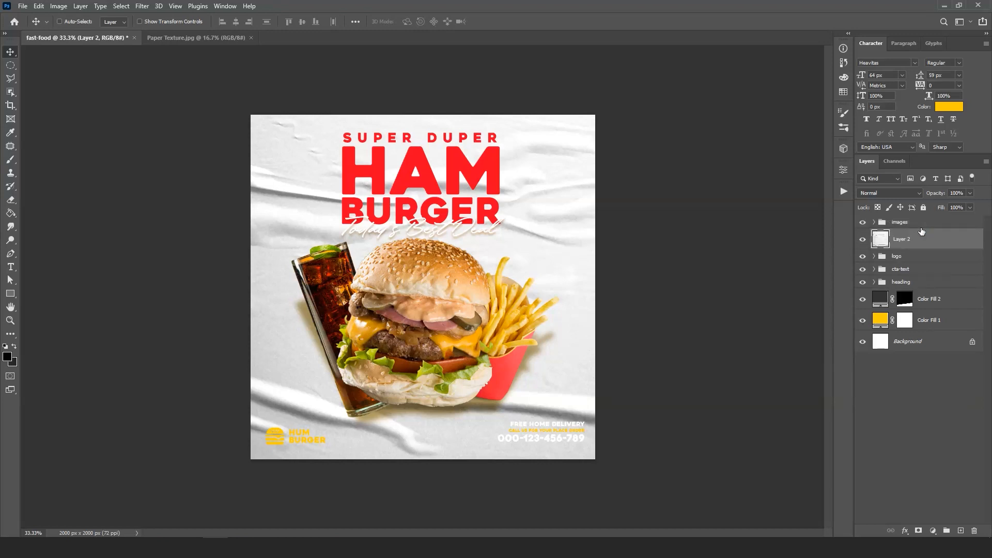
- Set the paper texture layer's blend mode to Linear Burn and its opacity to 40%
click(887, 193)
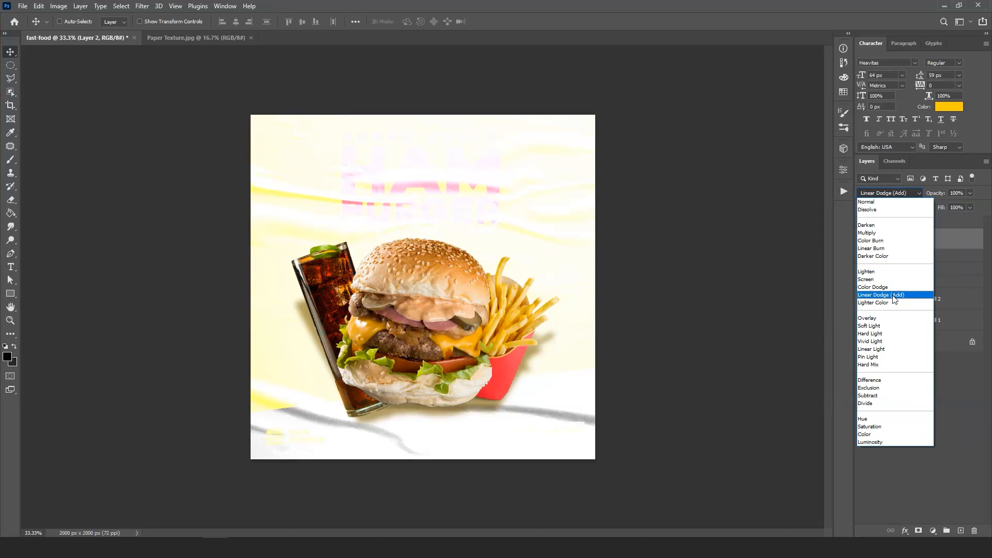
click(888, 250)
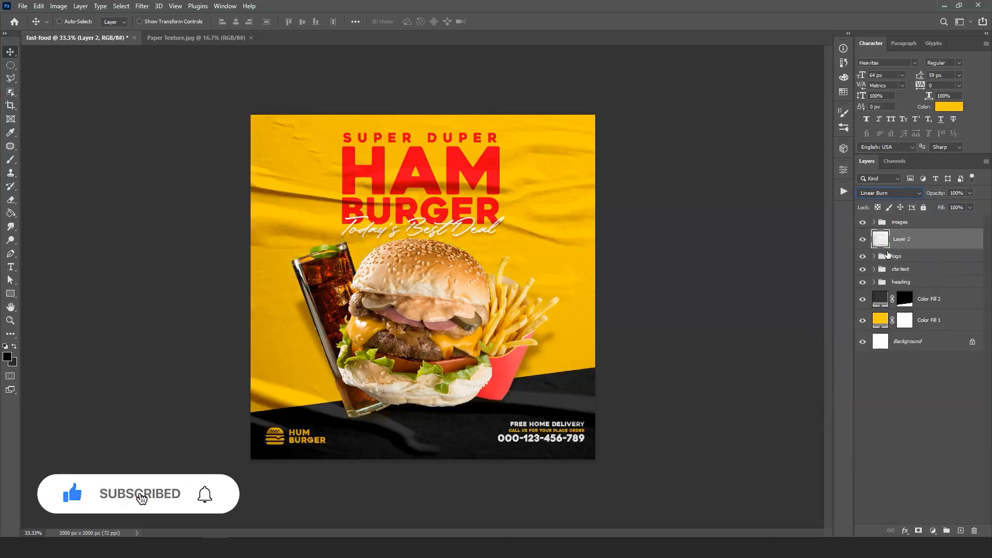
click(970, 194)
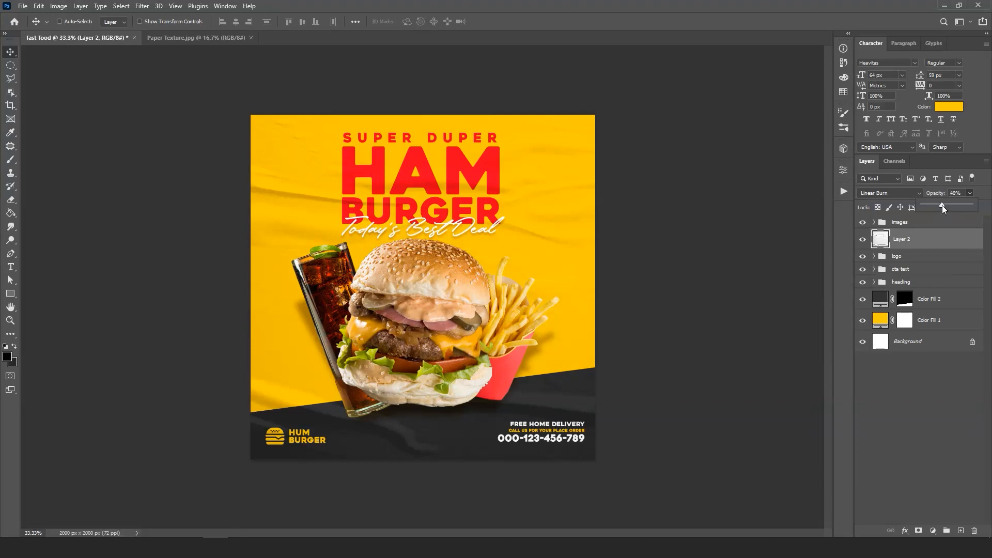
- Scale the paper texture to about 82% and reposition it so its folds cover the entire banner
click(927, 239)
key(ctrl+t)
drag(662, 475, 455, 289)
drag(283, 161, 393, 460)
drag(398, 331, 367, 386)
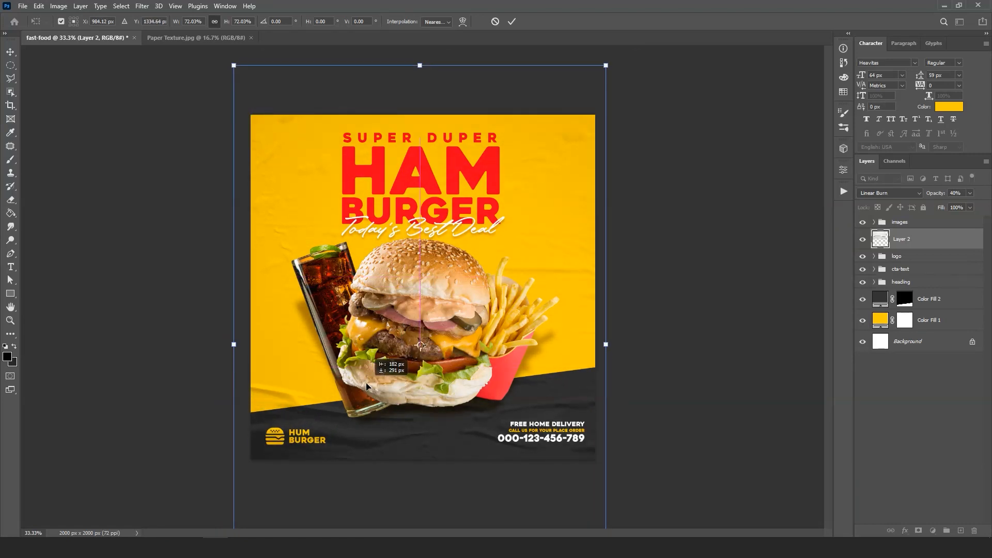
drag(431, 357, 430, 219)
drag(423, 276, 449, 420)
drag(442, 310, 422, 309)
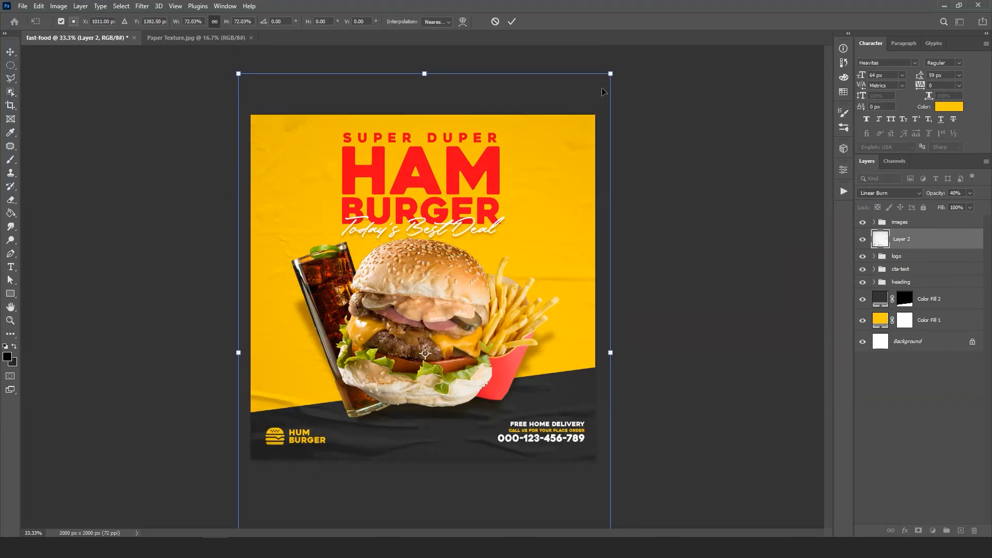
drag(614, 76, 663, 9)
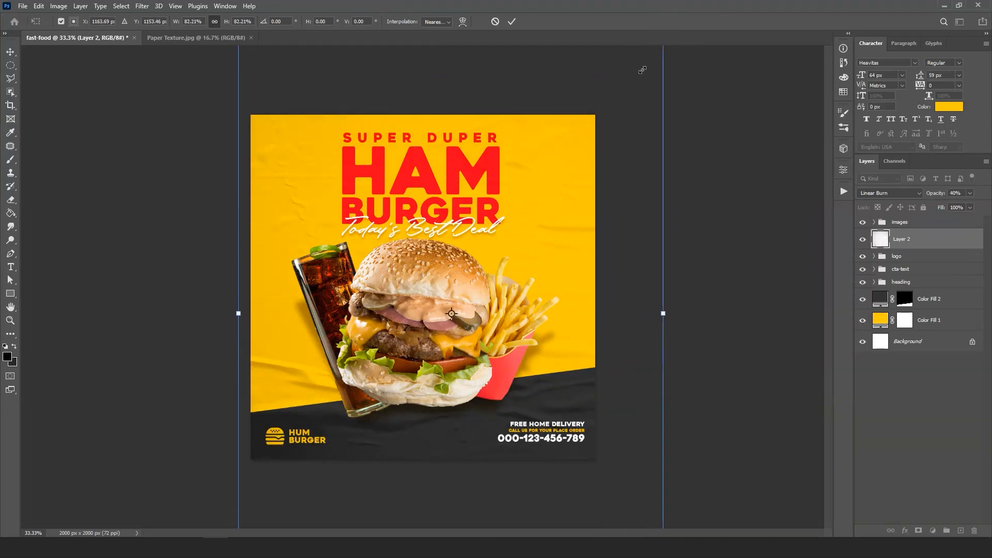
drag(505, 224, 497, 158)
drag(493, 277, 482, 295)
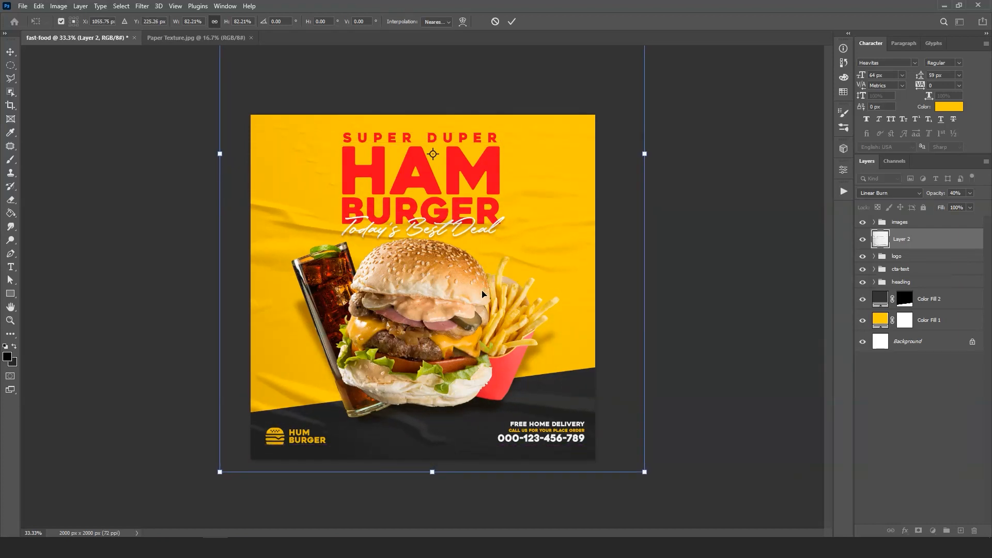
click(510, 22)
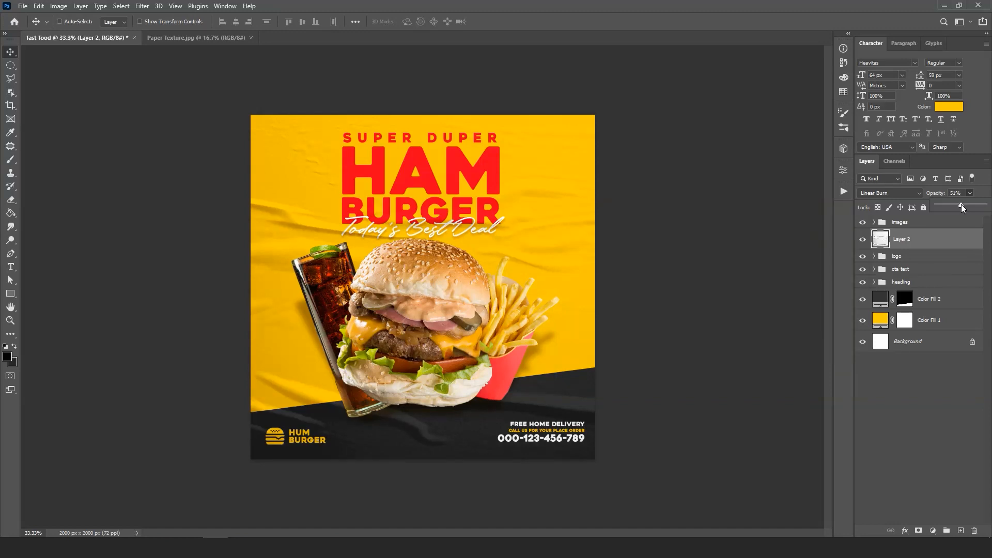
- Raise the paper texture's opacity to 51% and display the banner full screen, fitted to the view
click(763, 243)
key(f)
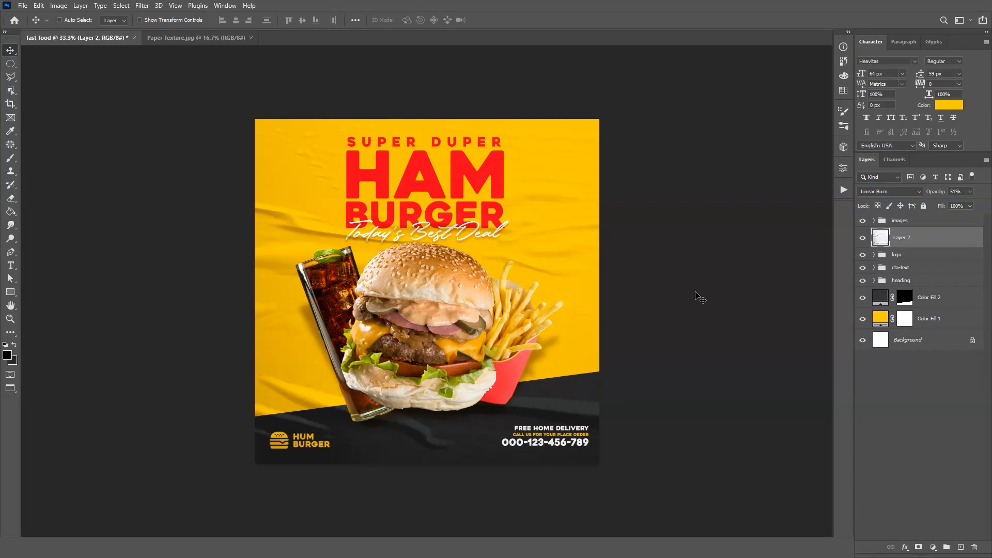
key(ctrl+0)
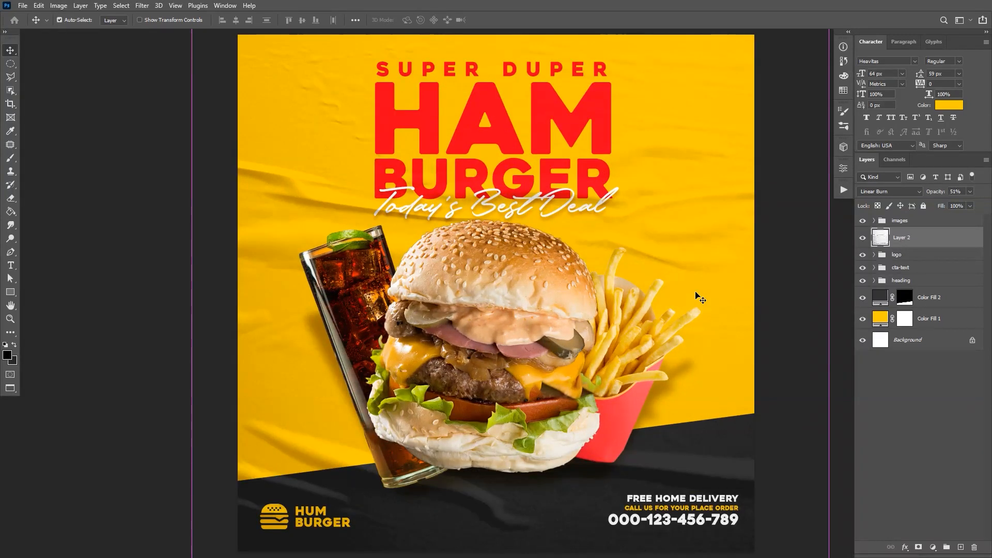
key(f)
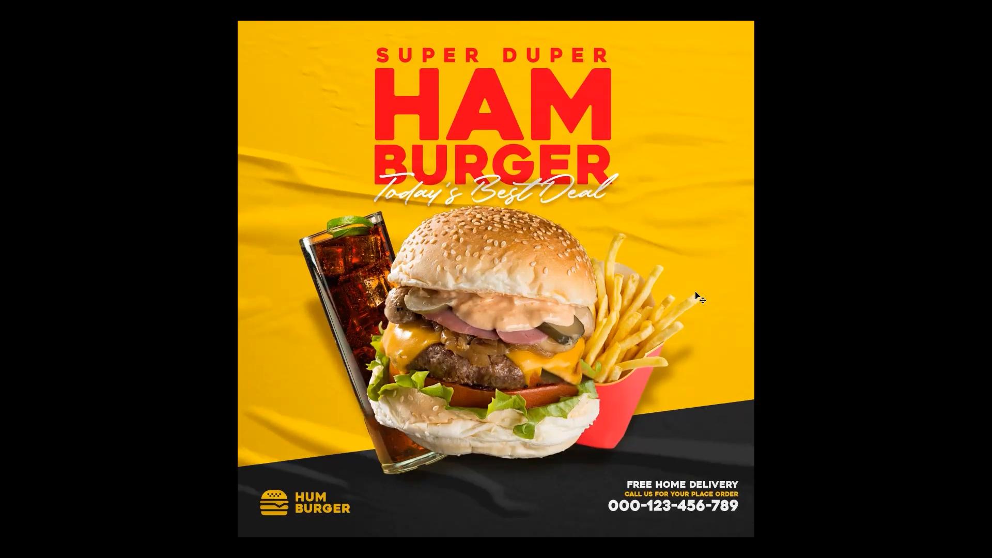